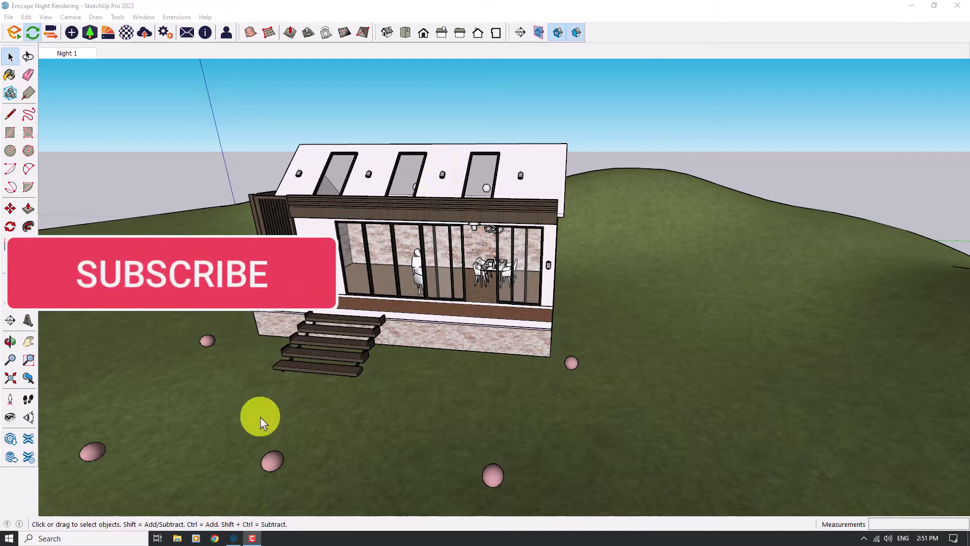
Step: Examine the house exterior, the porch and the front stairs where the lights go
mouse_move(252, 538)
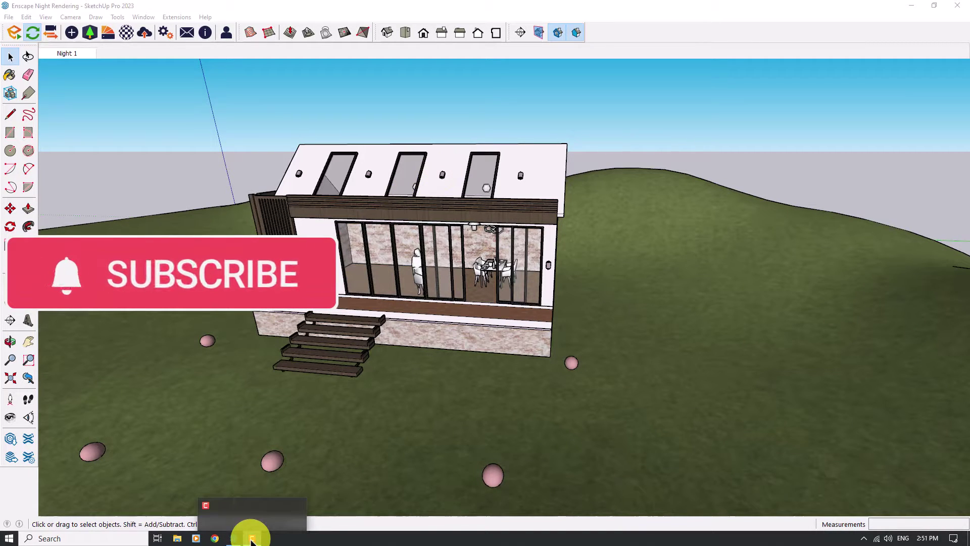
scroll(312, 285, "down", 4)
mouse_move(312, 285)
middle_mouse_down()
mouse_move(457, 258)
mouse_move(473, 235)
middle_mouse_up()
scroll(289, 319, "up", 6)
mouse_move(288, 320)
middle_mouse_down()
mouse_move(397, 305)
mouse_move(423, 286)
mouse_move(431, 256)
mouse_move(288, 256)
mouse_move(431, 258)
middle_mouse_up()
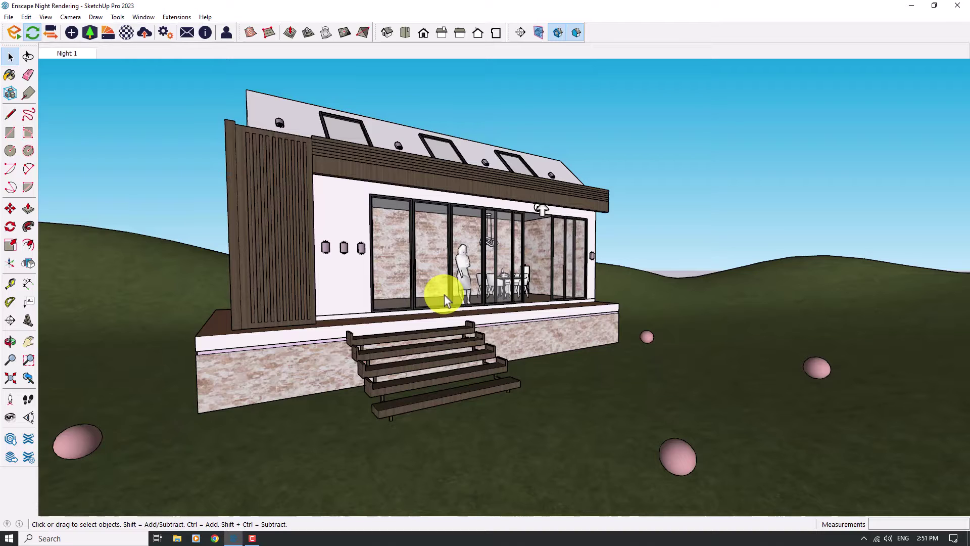
middle_click_drag(447, 299, 611, 215)
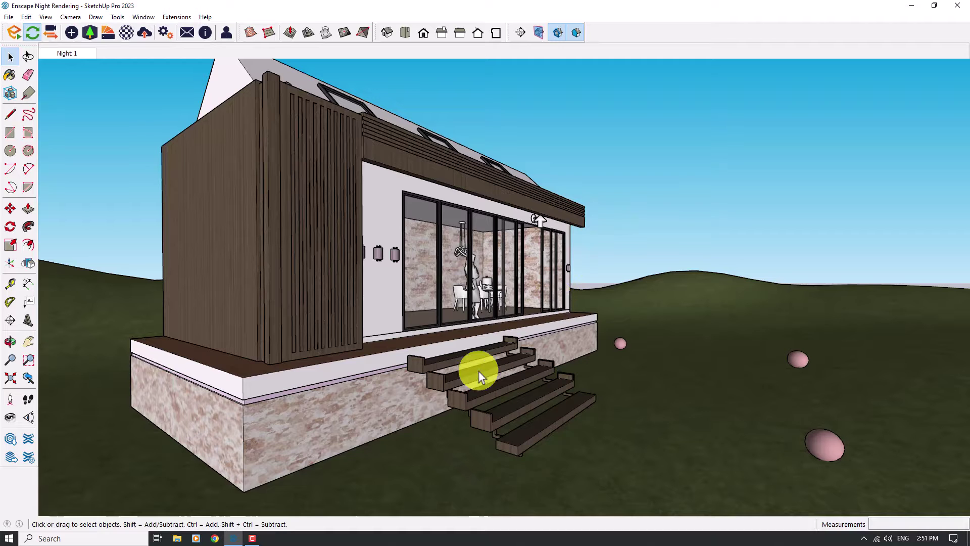
scroll(417, 405, "up", 3)
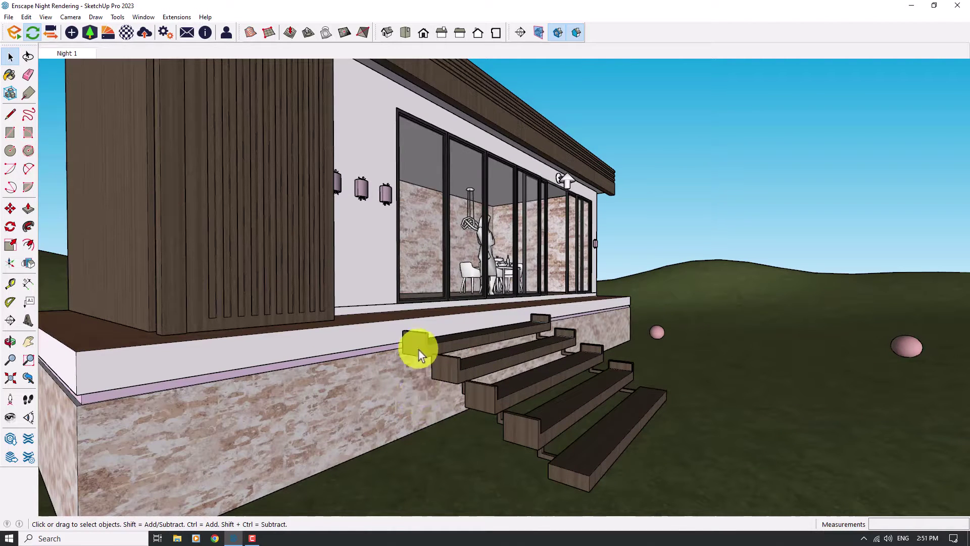
middle_click_drag(425, 341, 424, 420)
scroll(554, 311, "down", 3)
scroll(414, 323, "up", 4)
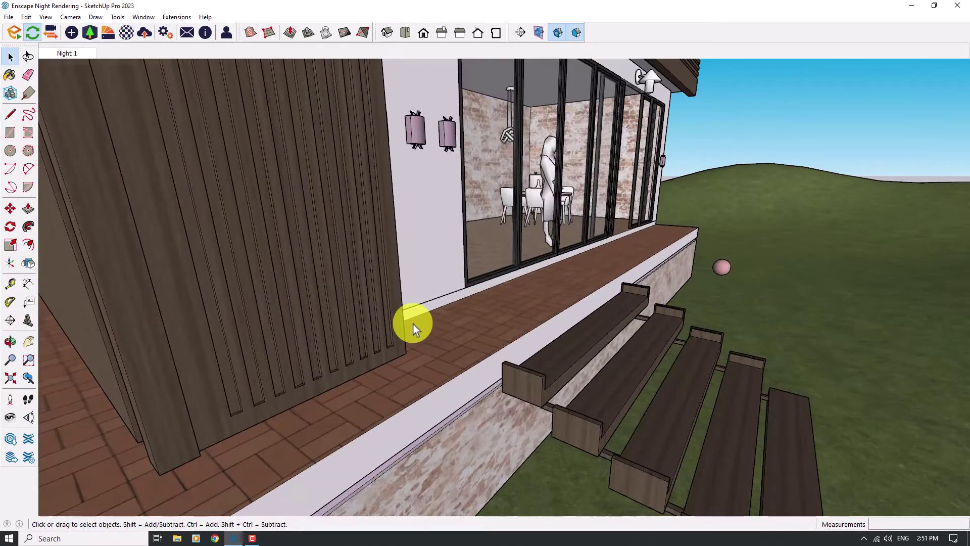
middle_click_drag(458, 334, 542, 314)
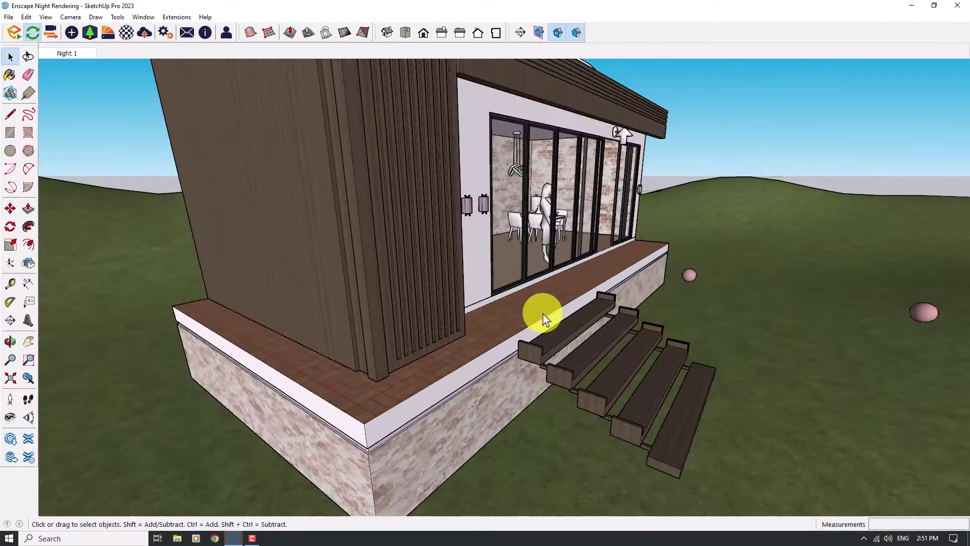
scroll(399, 338, "down", 2)
middle_click_drag(420, 367, 366, 298)
scroll(541, 360, "up", 5)
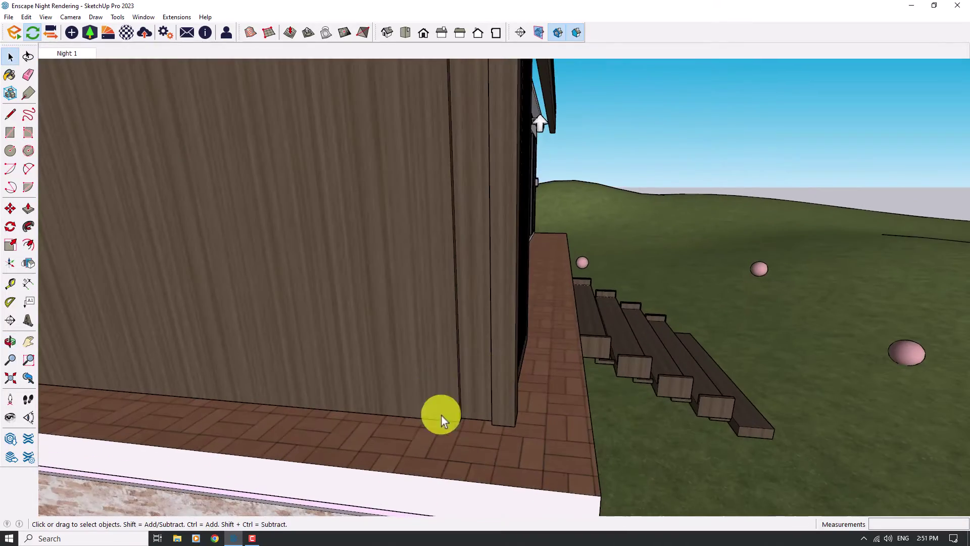
scroll(360, 416, "down", 3)
middle_click_drag(361, 416, 638, 341)
scroll(469, 289, "up", 5)
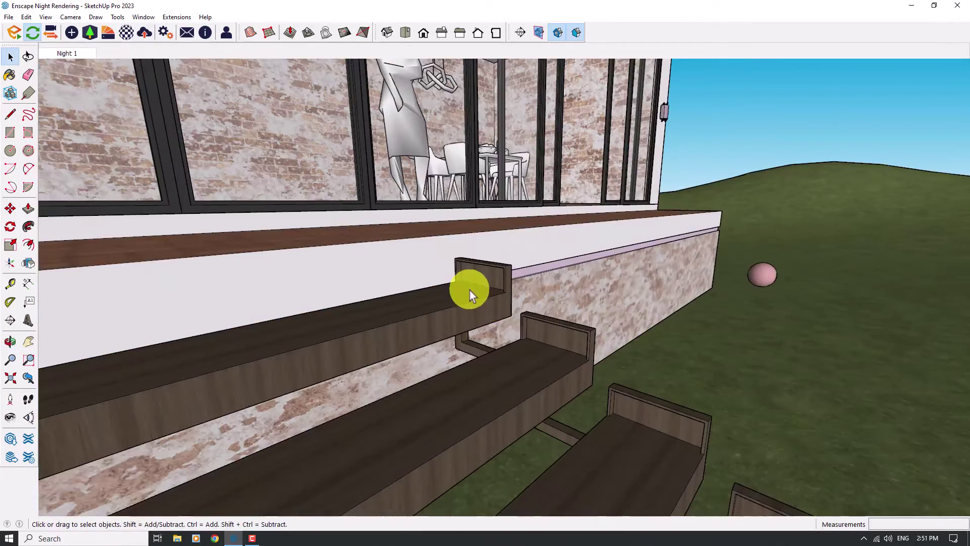
scroll(471, 276, "down", 1)
scroll(581, 293, "down", 3)
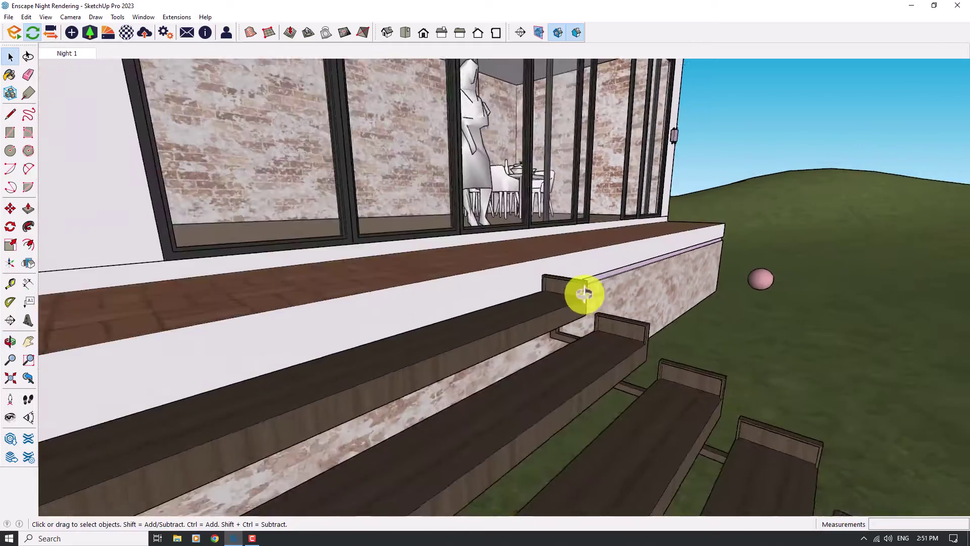
scroll(550, 341, "up", 3)
scroll(676, 320, "down", 3)
scroll(572, 336, "up", 3)
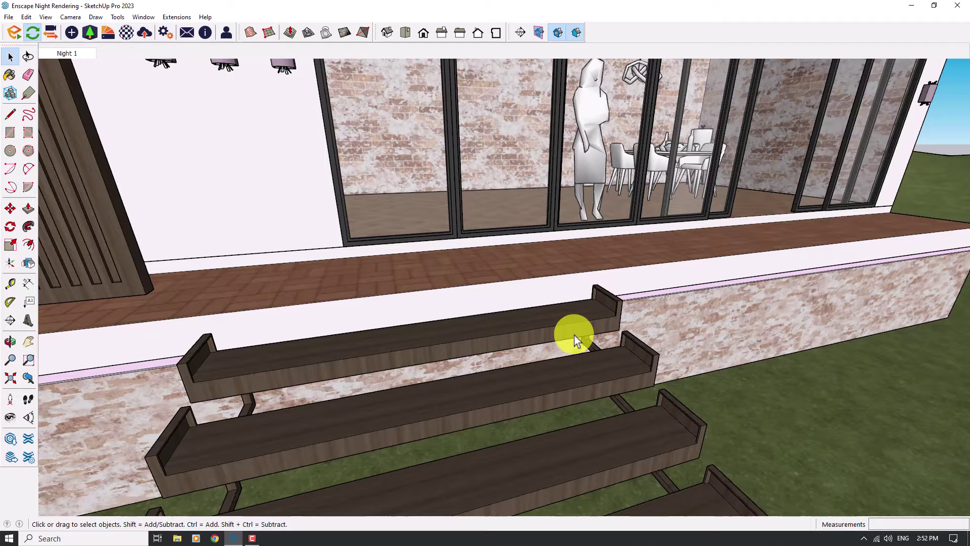
Step: Place an Enscape spot light at the back edge of the top stair tread, aimed along the tread
scroll(602, 302, "up", 3)
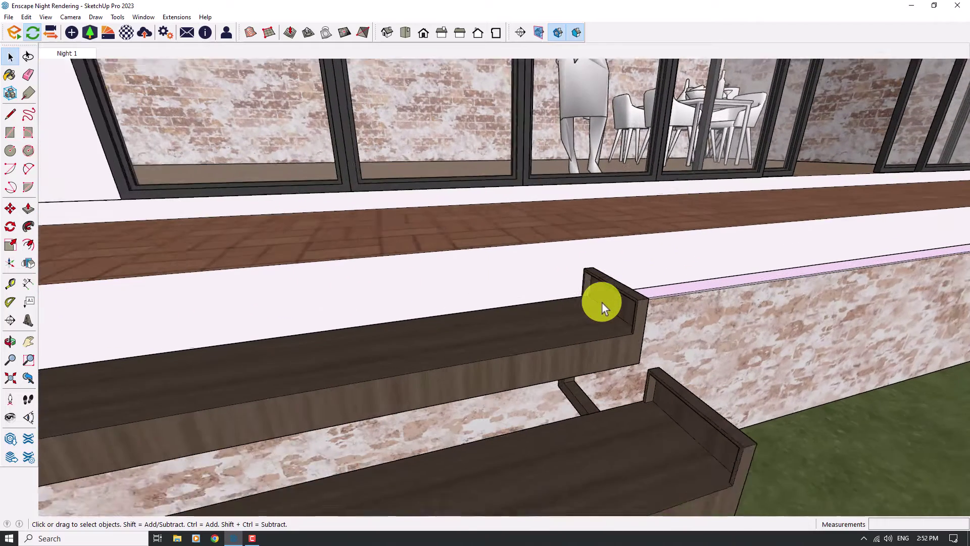
scroll(591, 300, "up", 2)
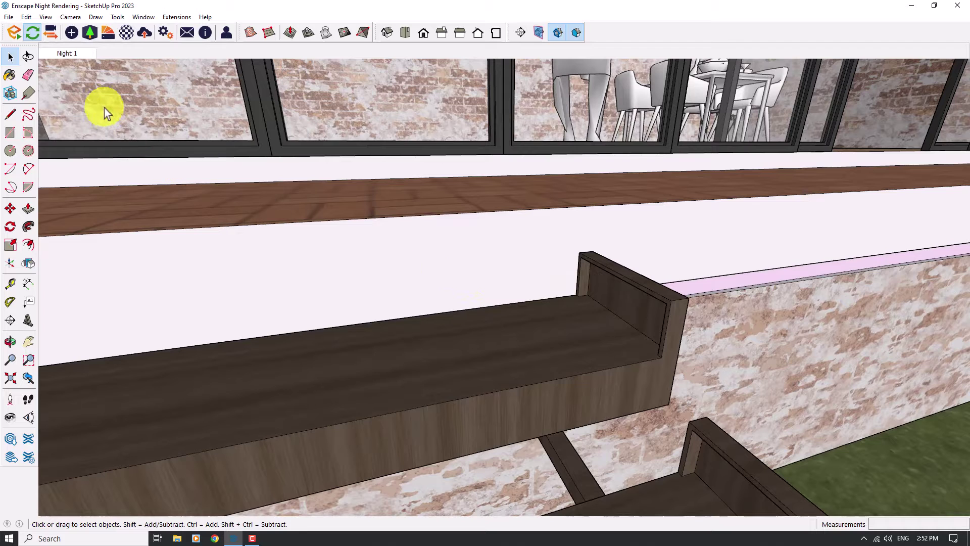
left_click(74, 37)
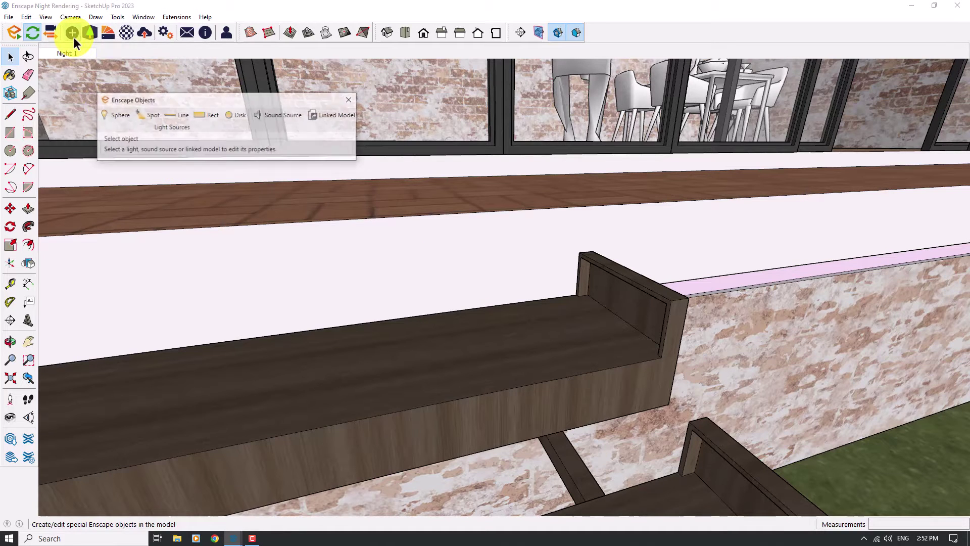
left_click(144, 117)
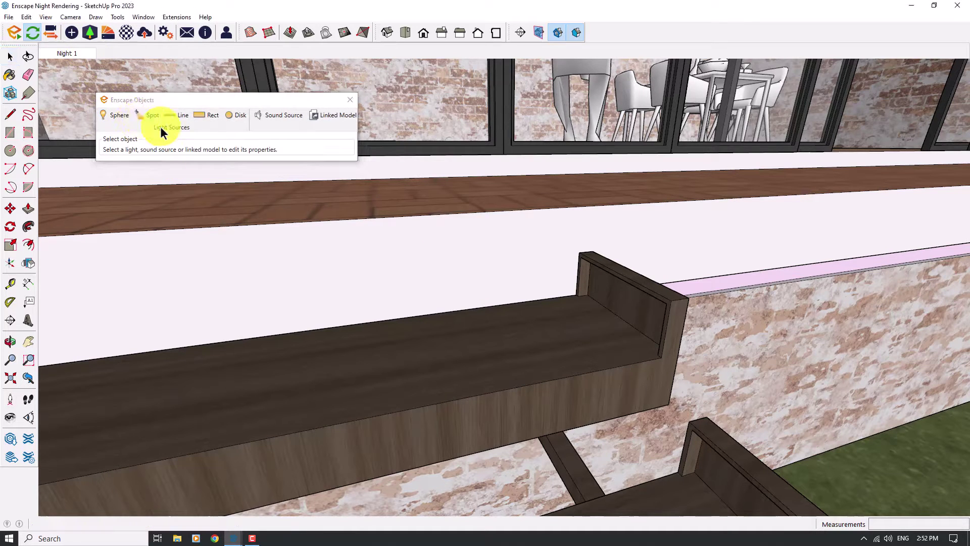
scroll(561, 273, "down", 3)
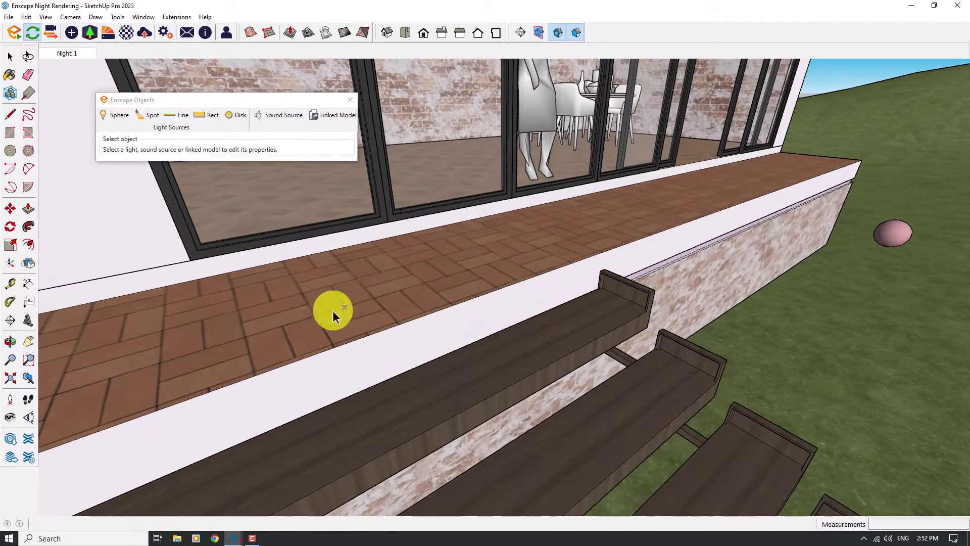
scroll(536, 318, "up", 1)
left_click(588, 291)
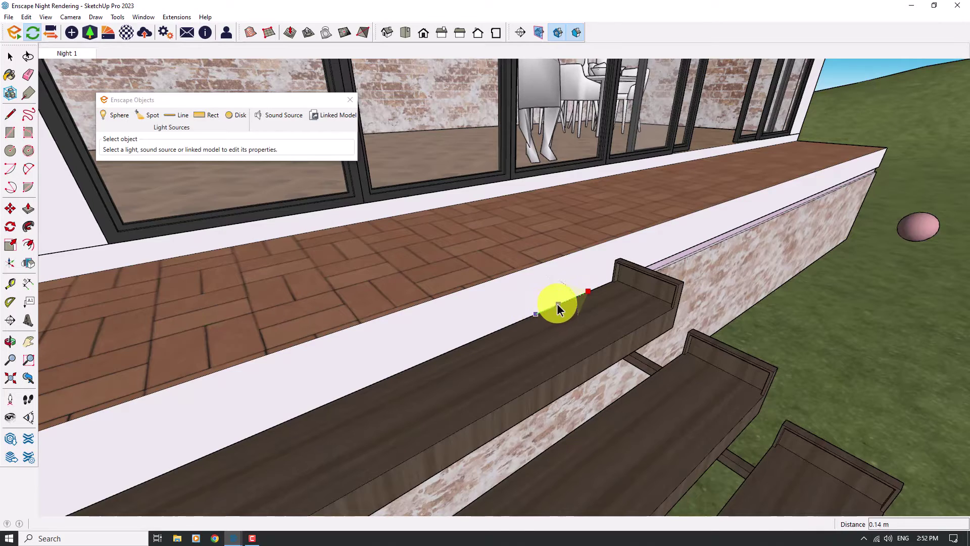
left_click(558, 305)
scroll(628, 277, "up", 3)
middle_click_drag(628, 278, 556, 292)
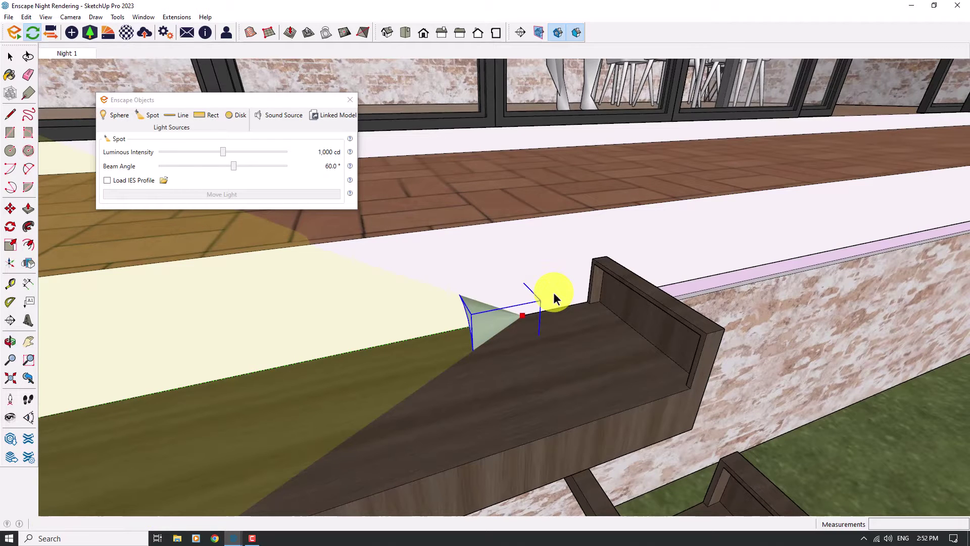
Step: Load the IES profile 5.ies for the spot light and set its luminous intensity to 20 cd
left_click(164, 181)
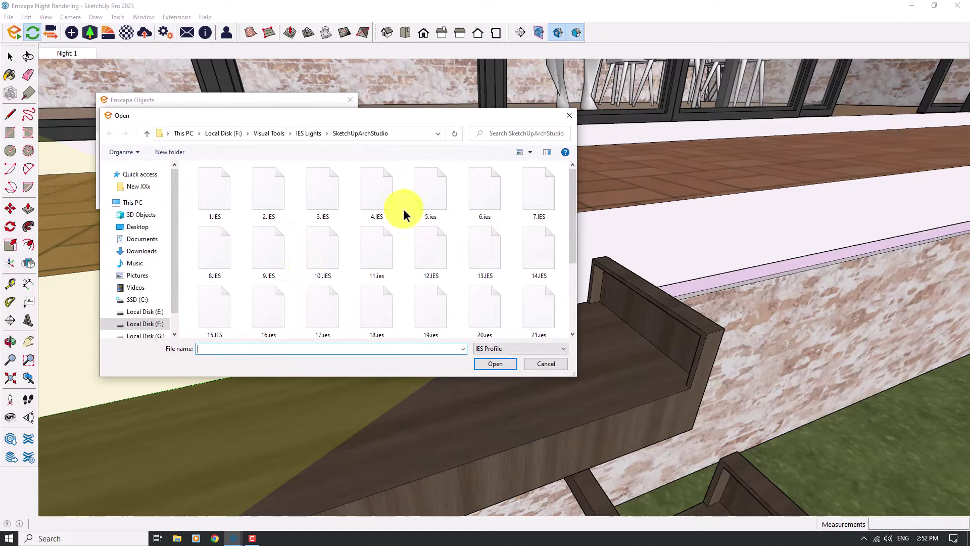
double_click(432, 193)
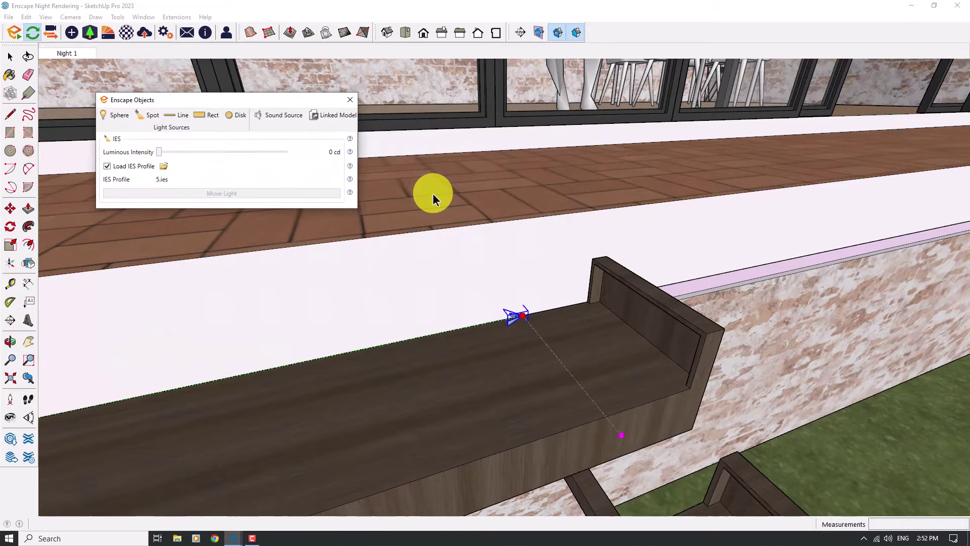
right_click(295, 150)
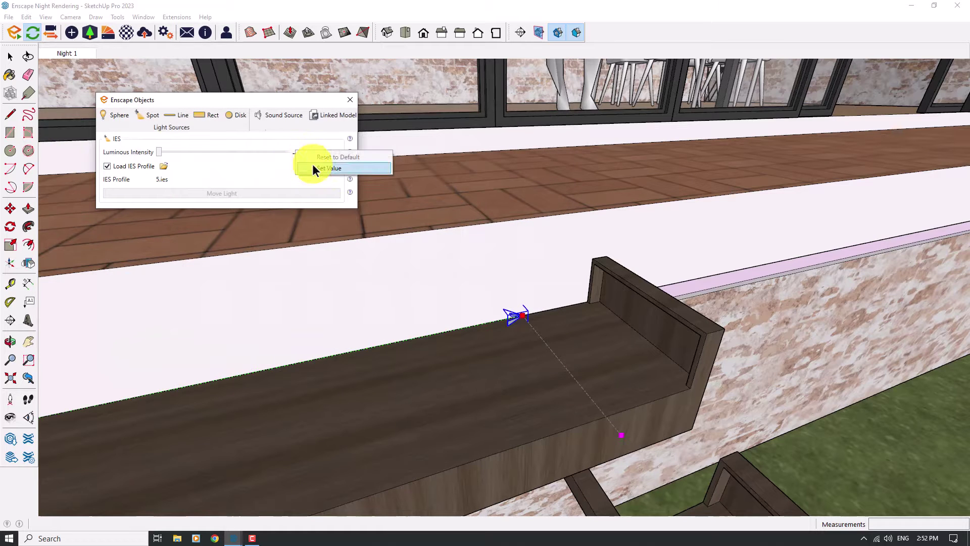
left_click(313, 167)
type("20")
key("Return")
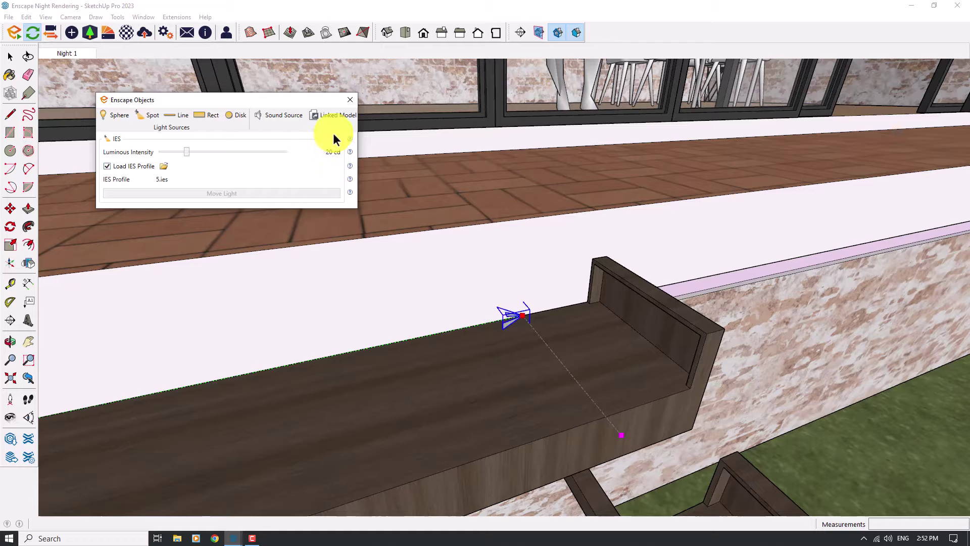
left_click(350, 100)
Step: Move the IES light onto the inner face of the top tread's nearby end panel
left_click(10, 208)
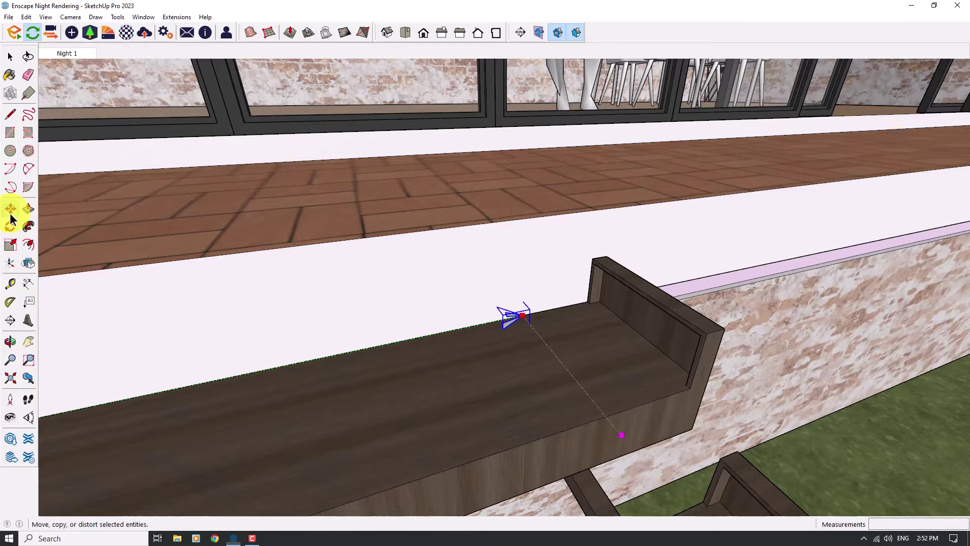
scroll(520, 292, "up", 2)
left_click(523, 303)
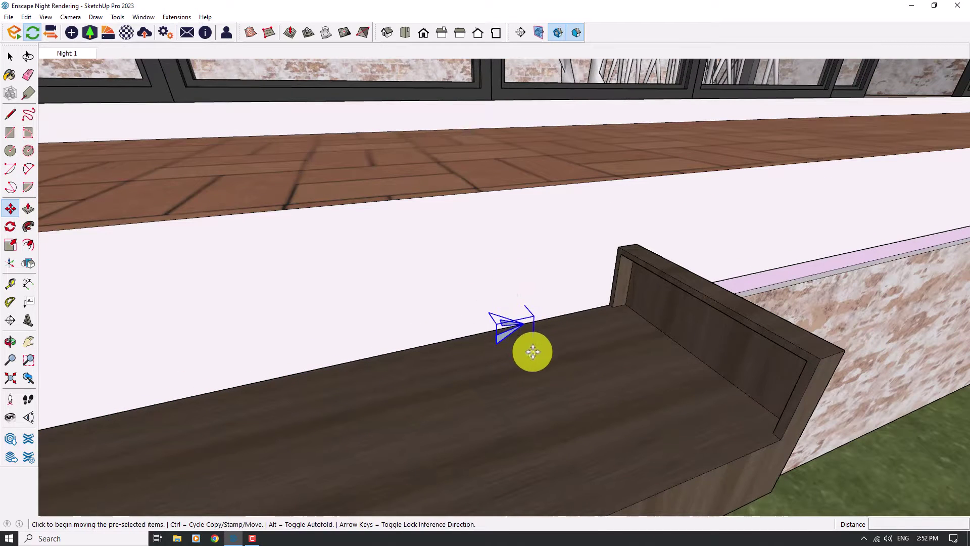
left_click(689, 351)
middle_click_drag(506, 288, 671, 292)
scroll(294, 262, "up", 5)
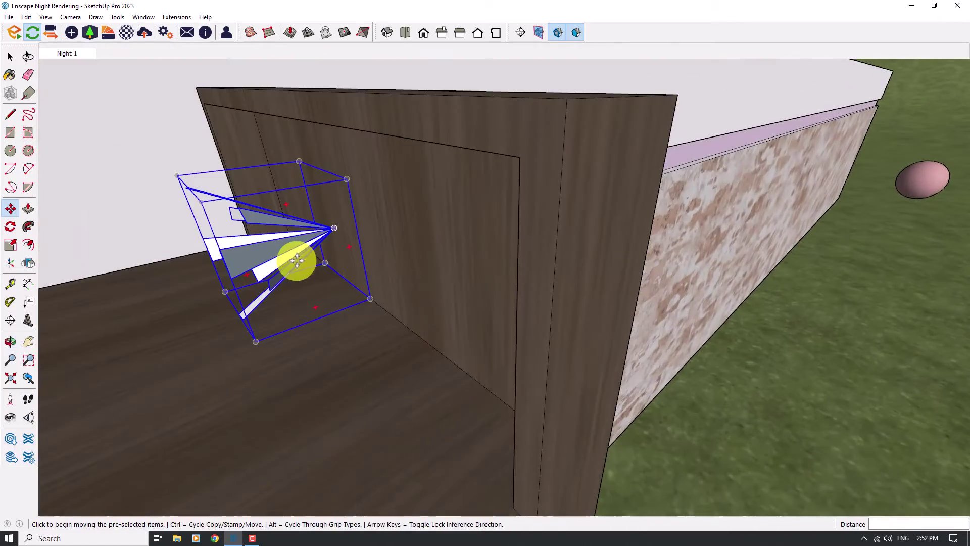
Step: Create a mirrored copy of the IES light with Flip, facing the opposite direction along the tread
left_click(31, 263)
scroll(679, 280, "down", 6)
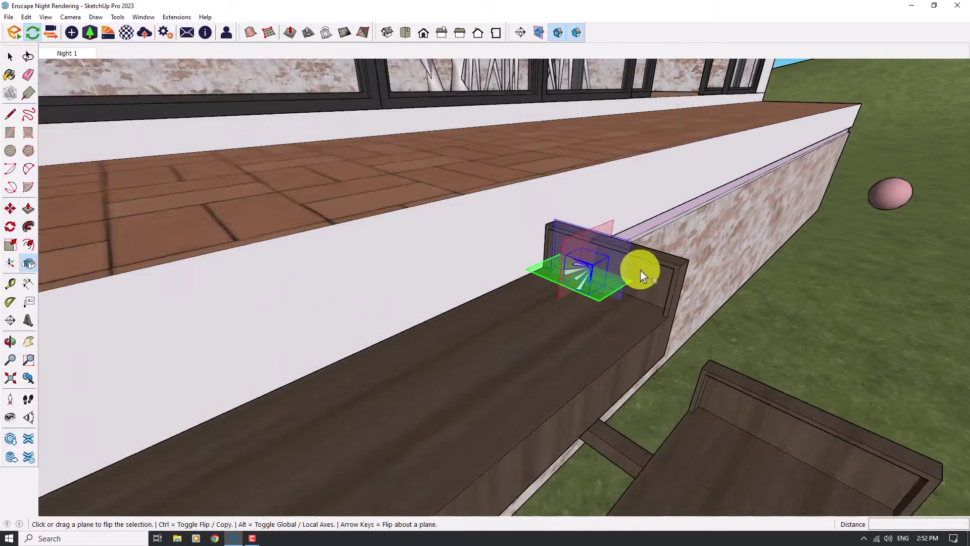
scroll(631, 268, "up", 2)
key("ctrl")
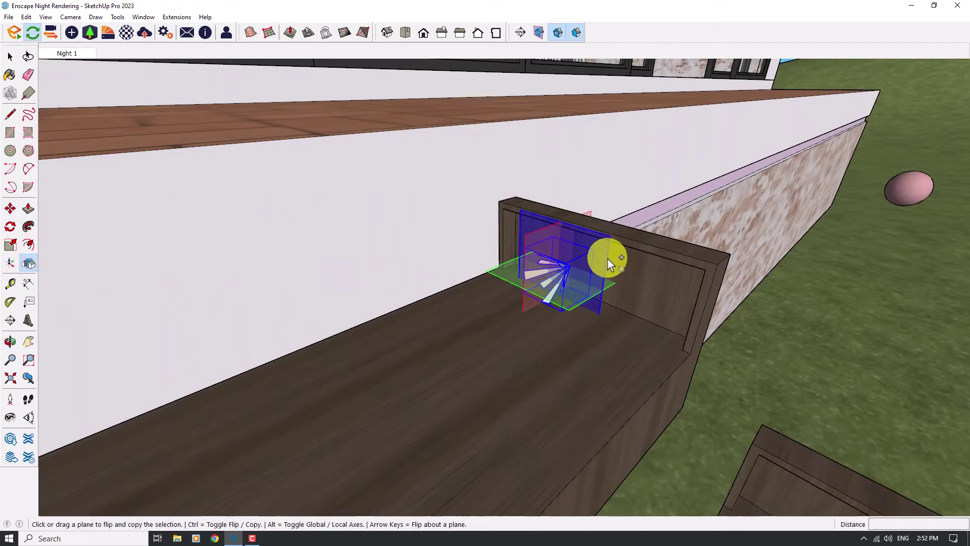
left_click(608, 259)
Step: Move the mirrored light about 2.5 m along the top tread to the opposite end panel
left_click(10, 208)
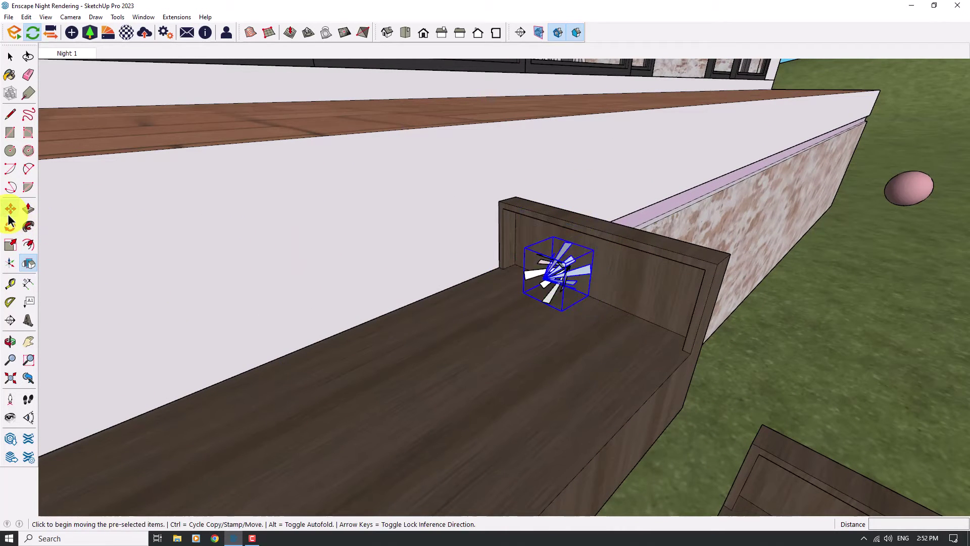
left_click(524, 298)
scroll(626, 283, "down", 2)
middle_click_drag(627, 283, 481, 317)
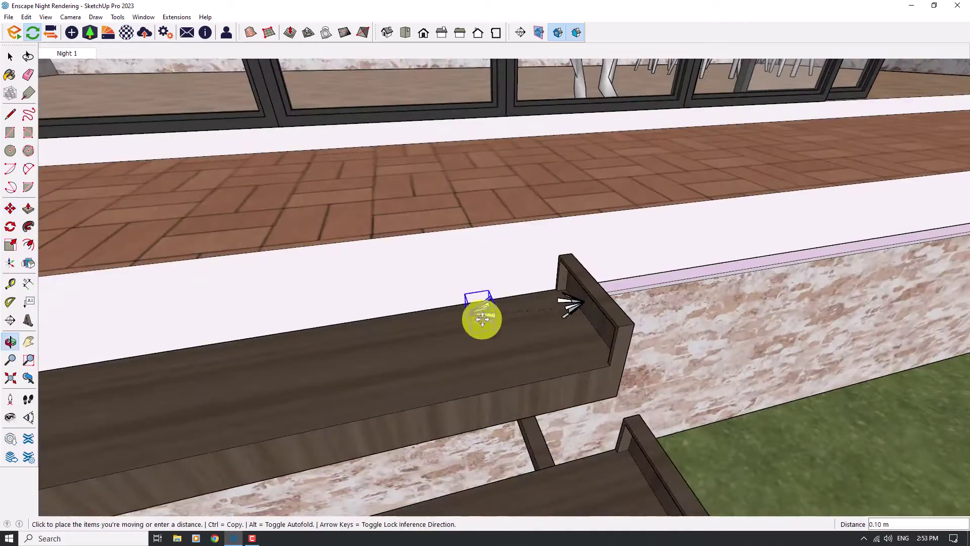
scroll(638, 324, "down", 4)
scroll(187, 392, "up", 3)
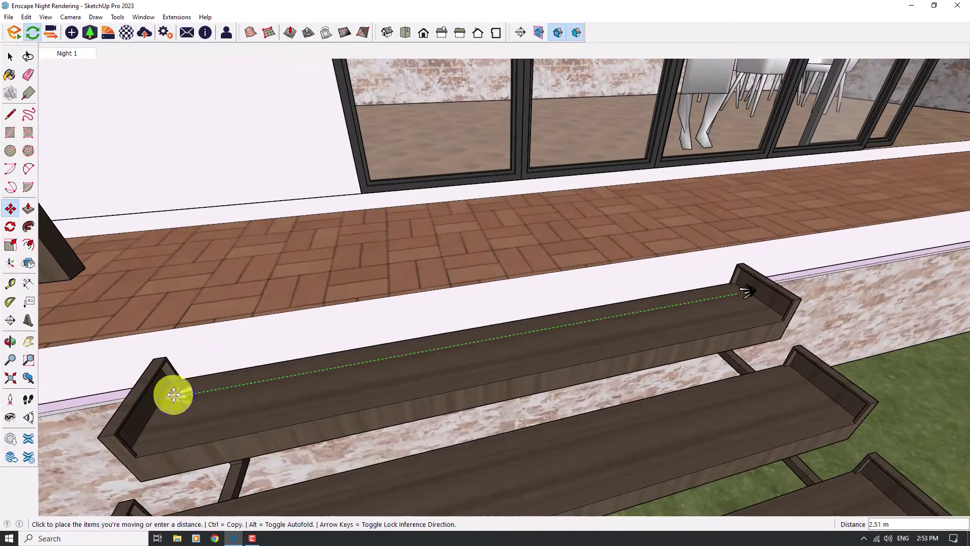
left_click(162, 396)
Step: Copy both top-tread lights down to the second tread and repeat the copy 3x for the lower treads with end panels
scroll(778, 202, "down", 4)
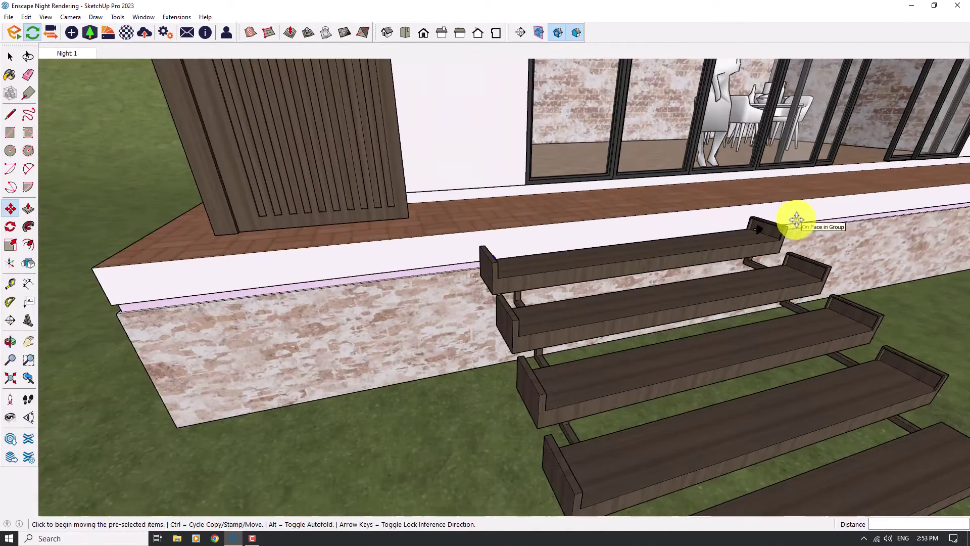
scroll(795, 216, "up", 3)
key("space")
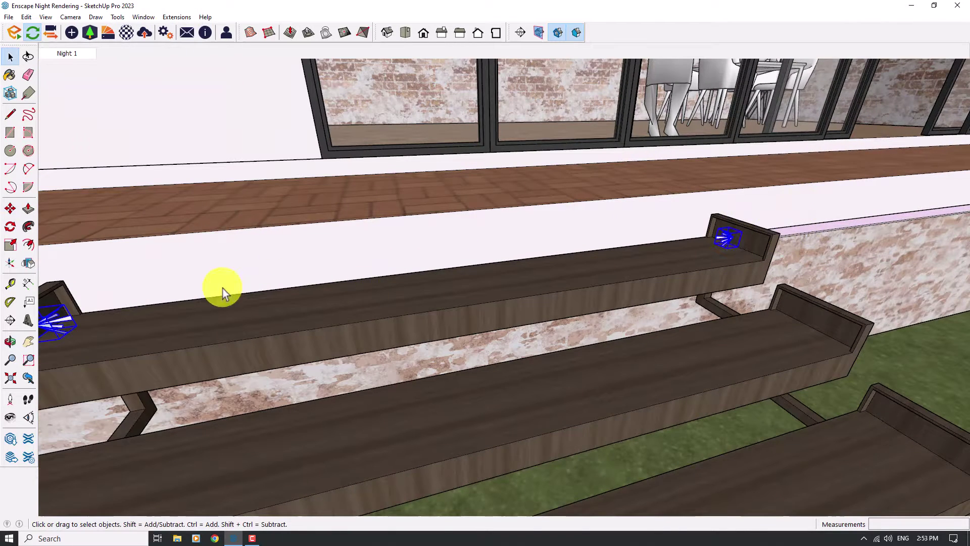
left_click(10, 208)
scroll(747, 245, "up", 2)
left_click(740, 243)
key("ctrl")
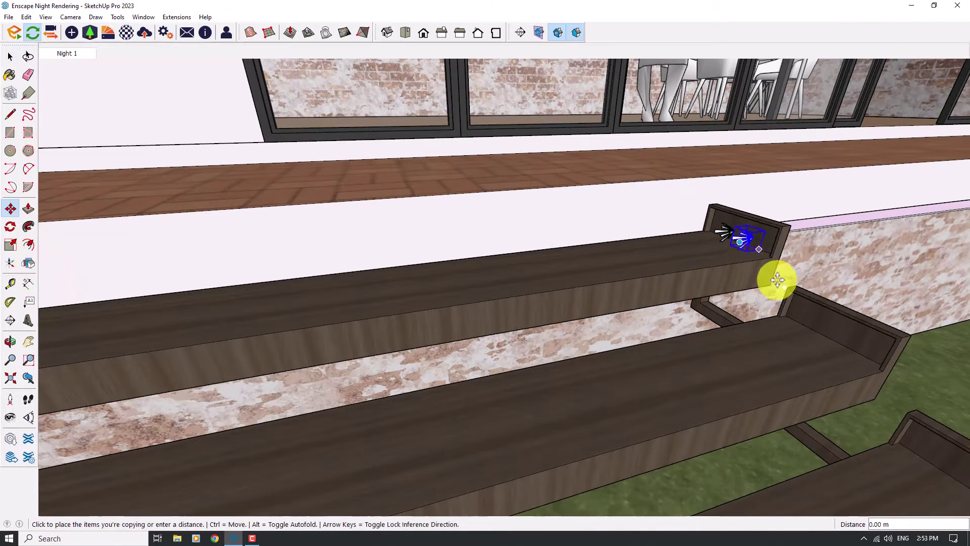
left_click(830, 337)
scroll(607, 253, "down", 5)
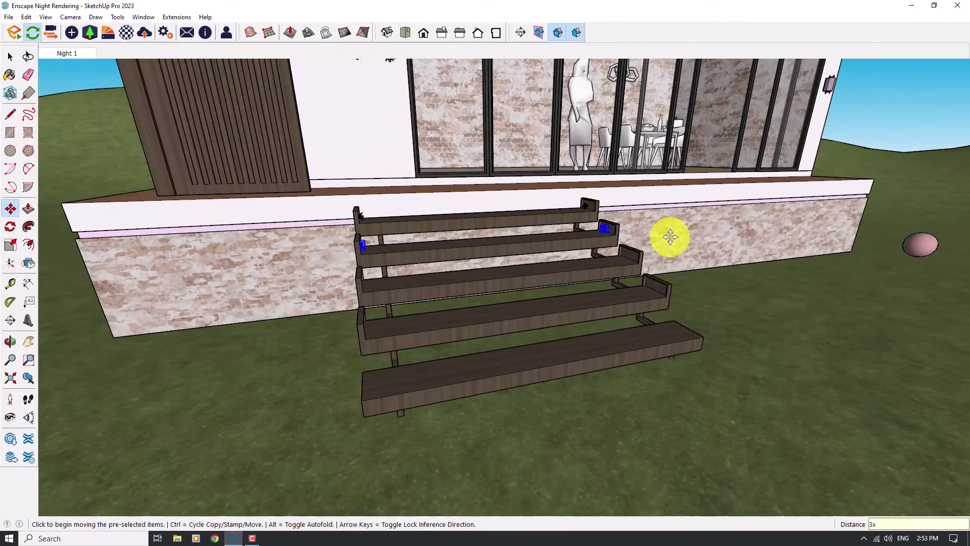
key("space")
middle_click_drag(671, 238, 577, 269)
scroll(577, 269, "up", 2)
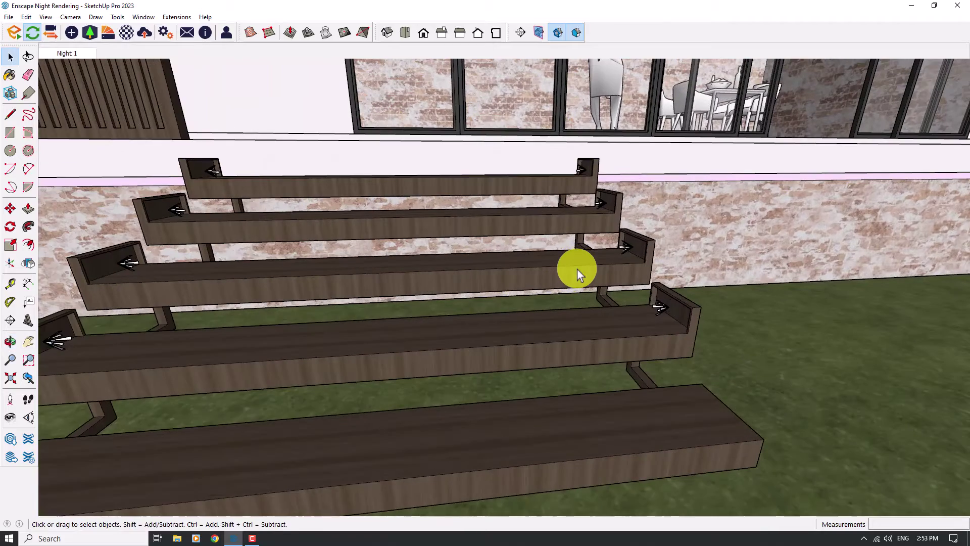
scroll(628, 253, "down", 5)
scroll(734, 351, "down", 2)
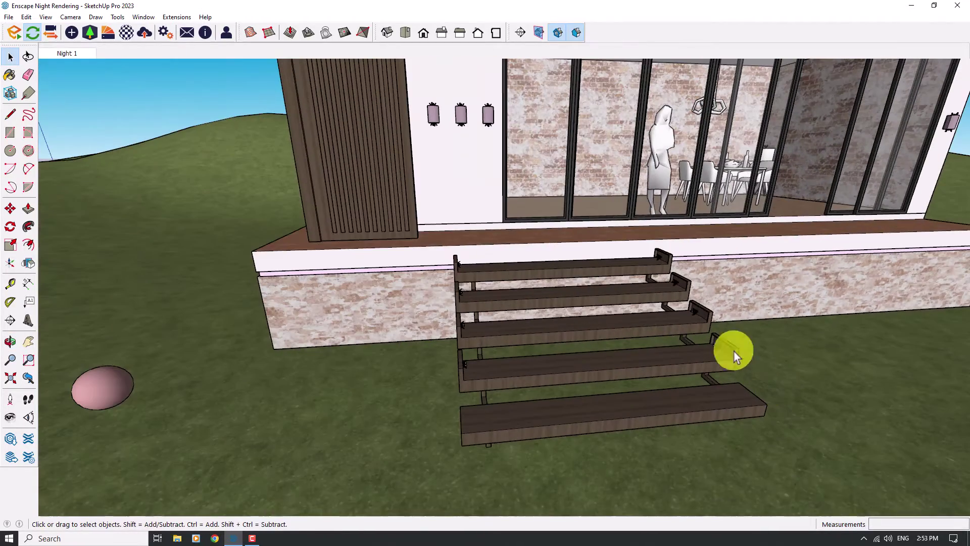
Step: Place an Enscape spot light aimed straight up on the front of the vertical slatted panel near the deck corner
scroll(617, 358, "down", 4)
middle_click_drag(617, 359, 828, 348)
scroll(483, 231, "up", 4)
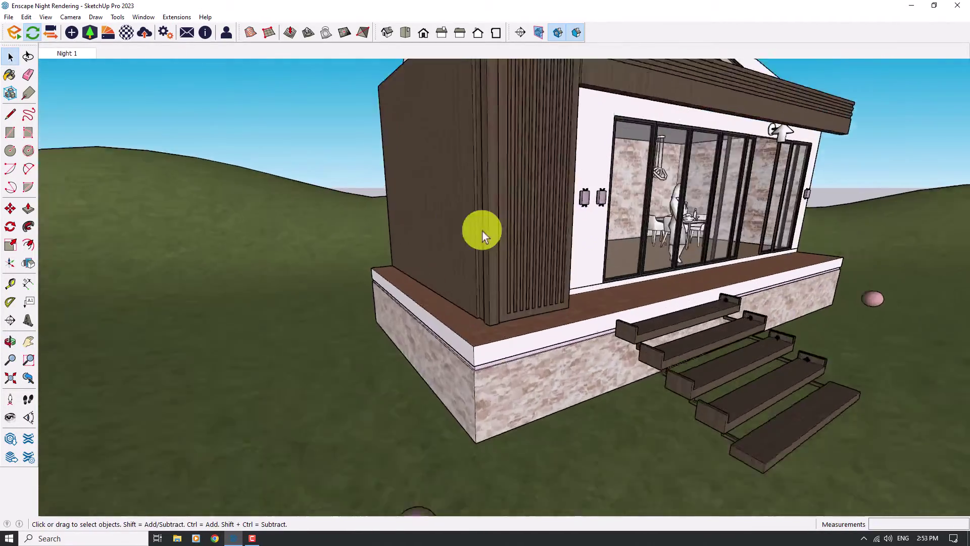
scroll(504, 235, "up", 2)
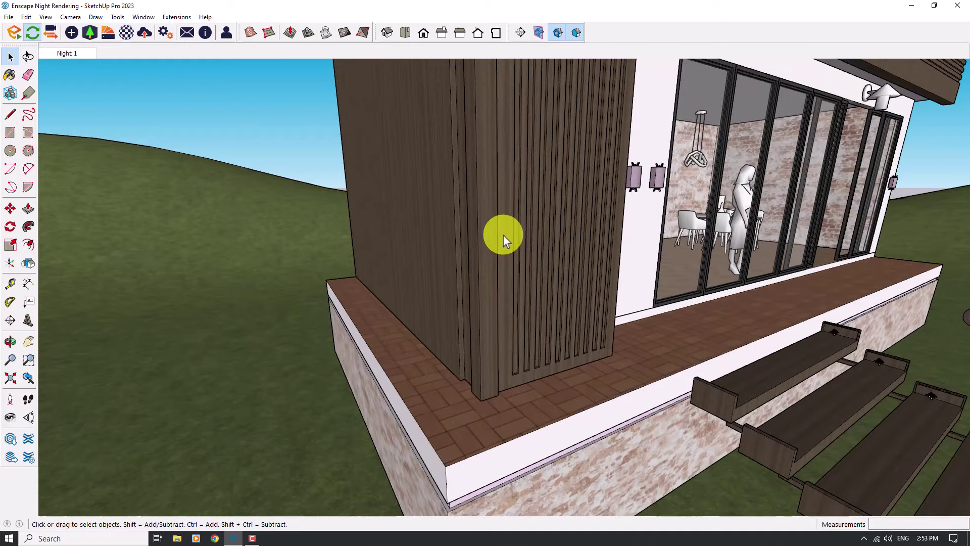
left_click(66, 35)
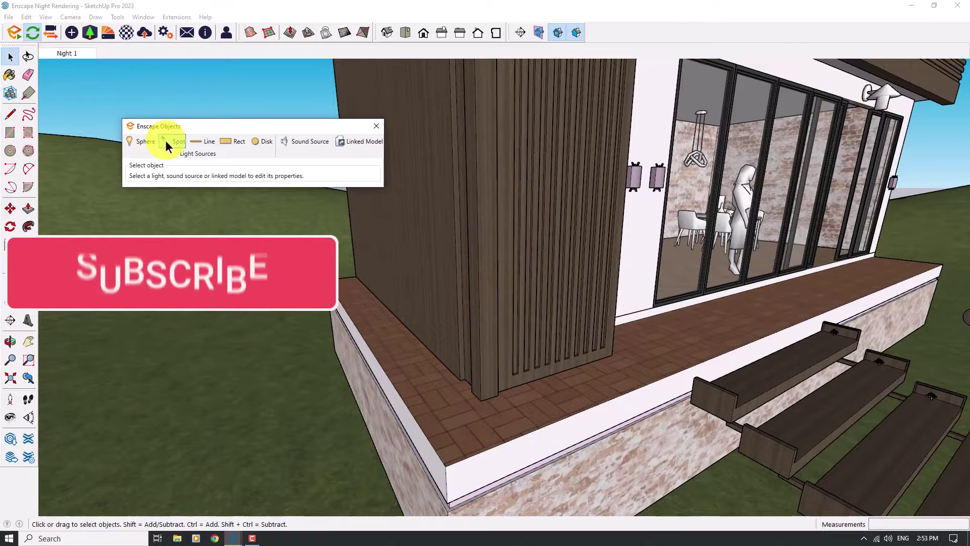
left_click(497, 250)
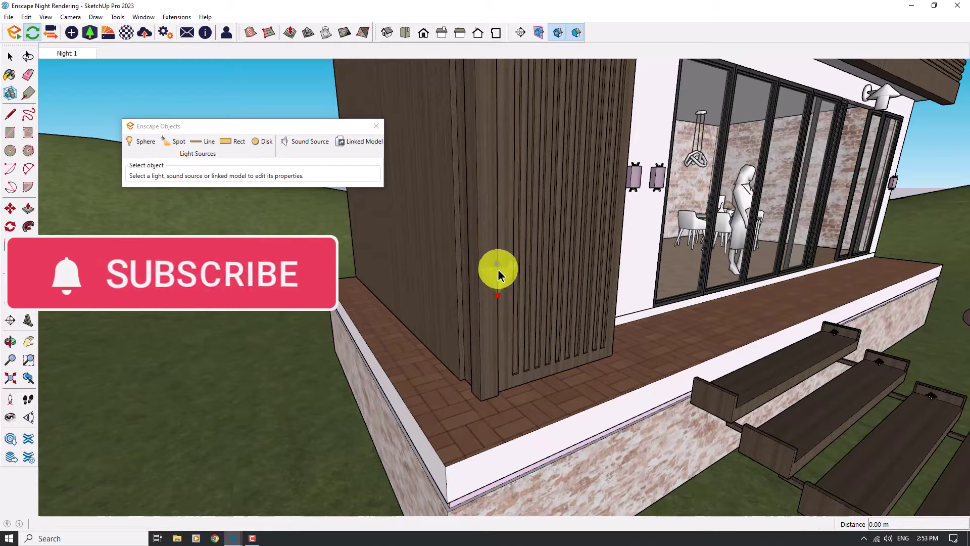
left_click(497, 278)
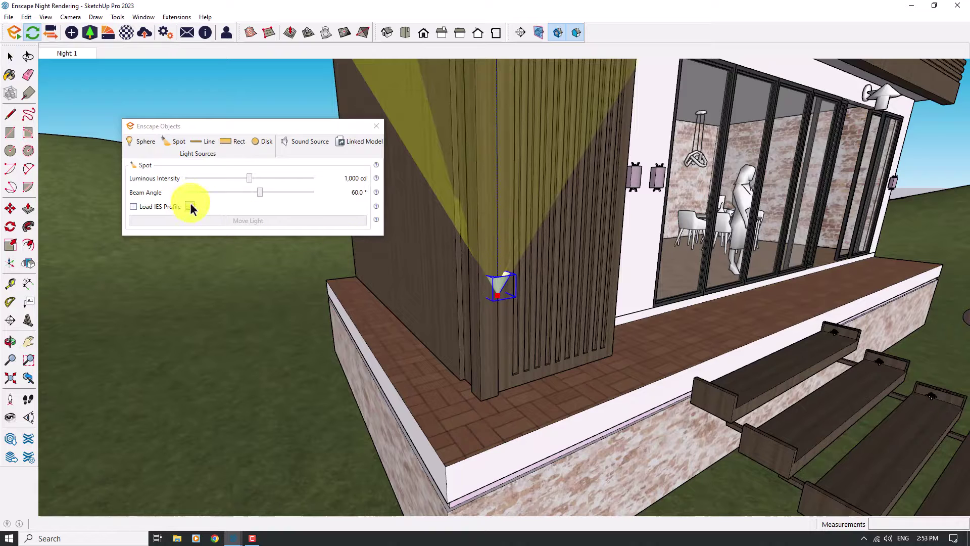
Step: Load the 16.ies profile into the spot light and set its luminous intensity to 30 cd
left_click(190, 206)
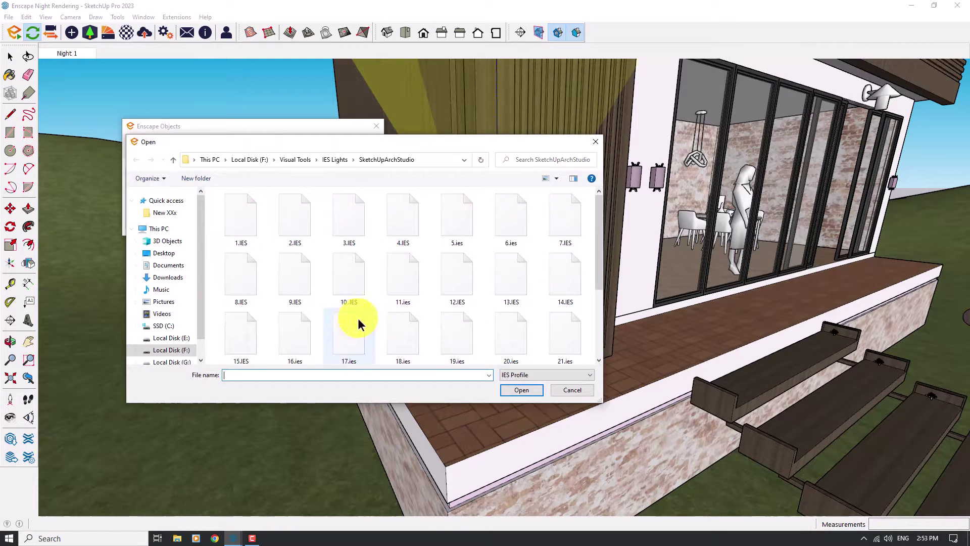
double_click(306, 324)
right_click(322, 179)
left_click(337, 194)
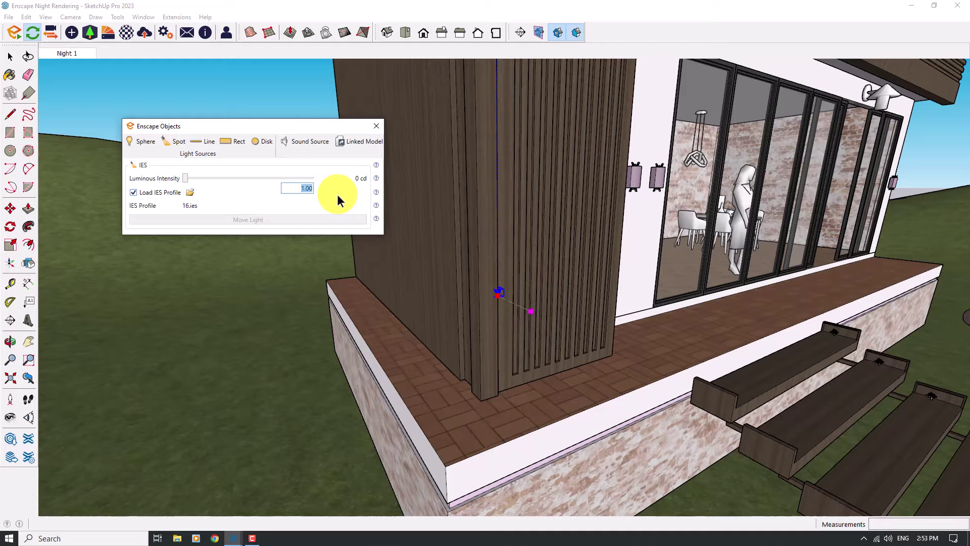
type("3")
key("Return")
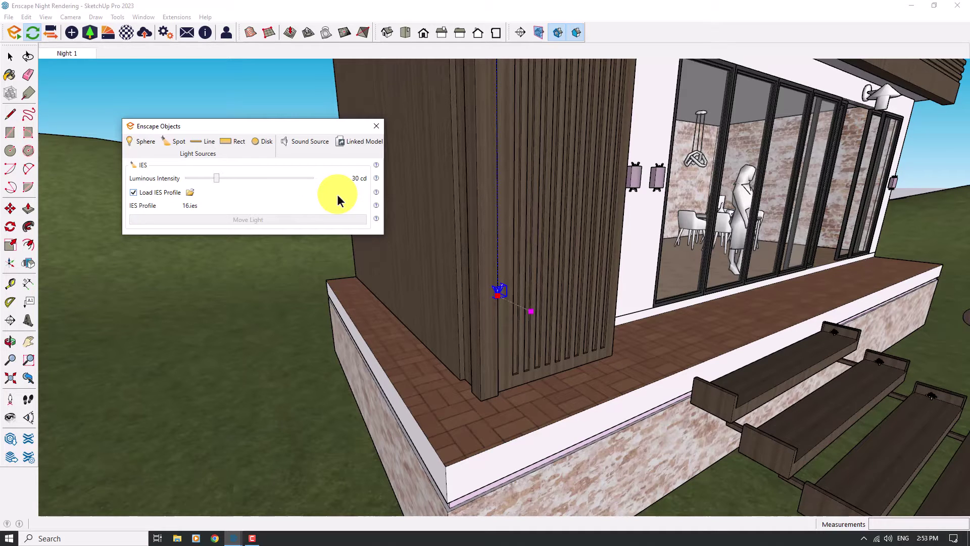
left_click(376, 126)
Step: Move the IES light down to the deck floor in front of the slatted panel's base
left_click(11, 208)
scroll(505, 301, "up", 3)
left_click(466, 289)
left_click(505, 427)
scroll(362, 450, "up", 5)
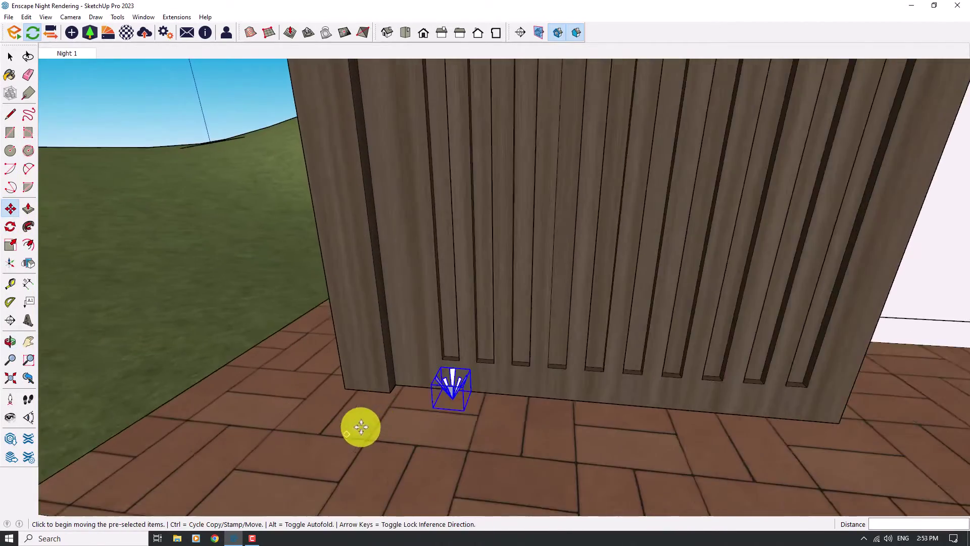
Step: Shift the IES light about 0.13 m along the panel base to the recess beside the corner post
middle_click_drag(431, 399, 455, 394)
left_click(451, 392)
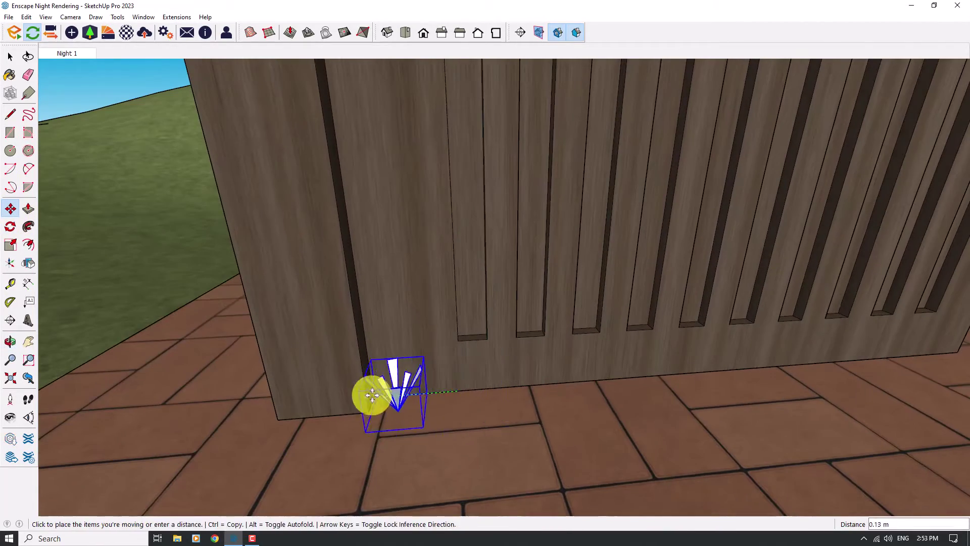
left_click(371, 396)
scroll(369, 399, "up", 2)
scroll(363, 398, "up", 3)
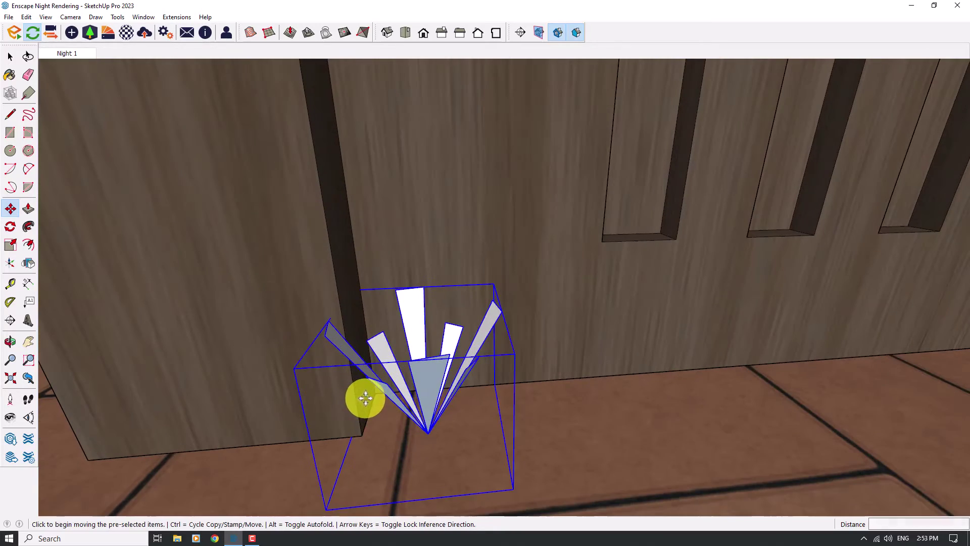
scroll(347, 364, "down", 5)
scroll(348, 365, "down", 5)
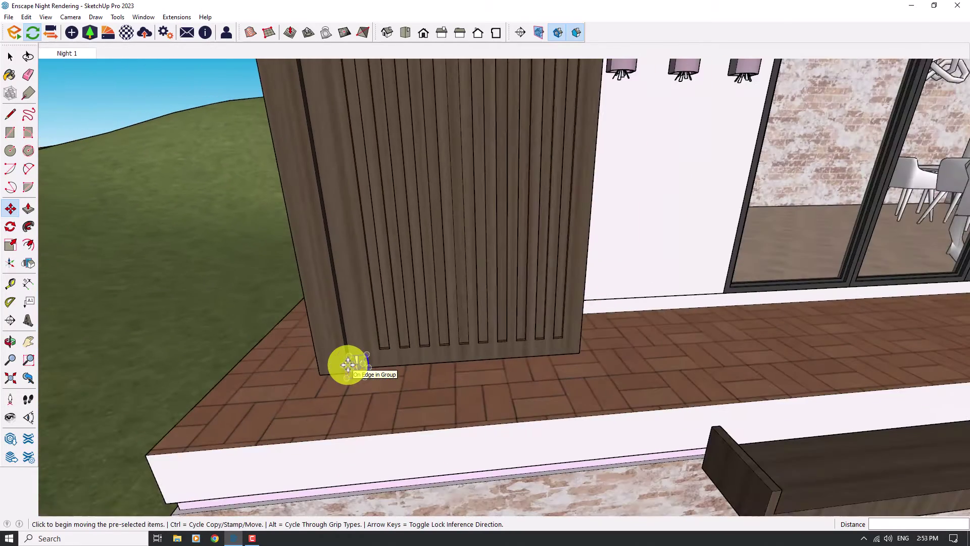
Step: Copy the IES light 0.26 m along the slatted panel's base and repeat the copy 4x
key("ctrl")
left_click(354, 388)
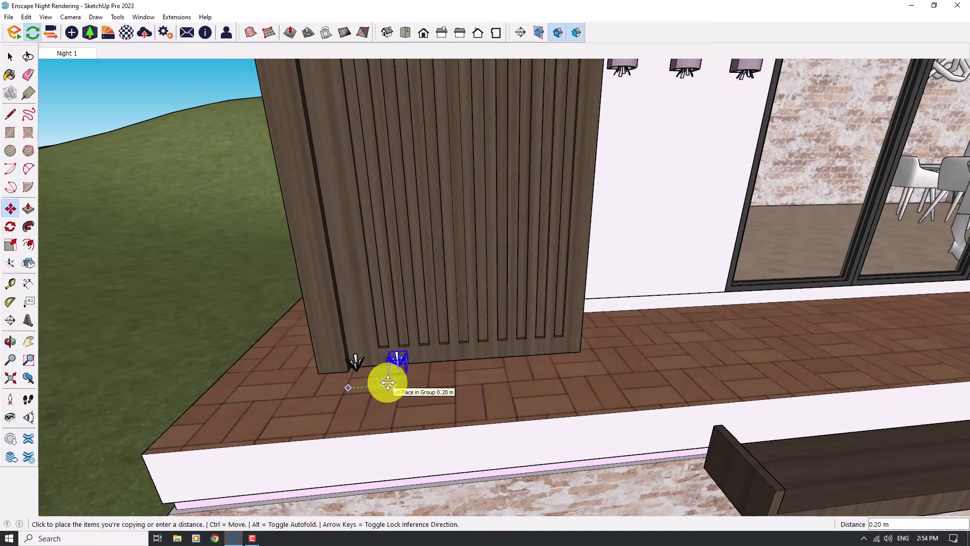
type("0.2")
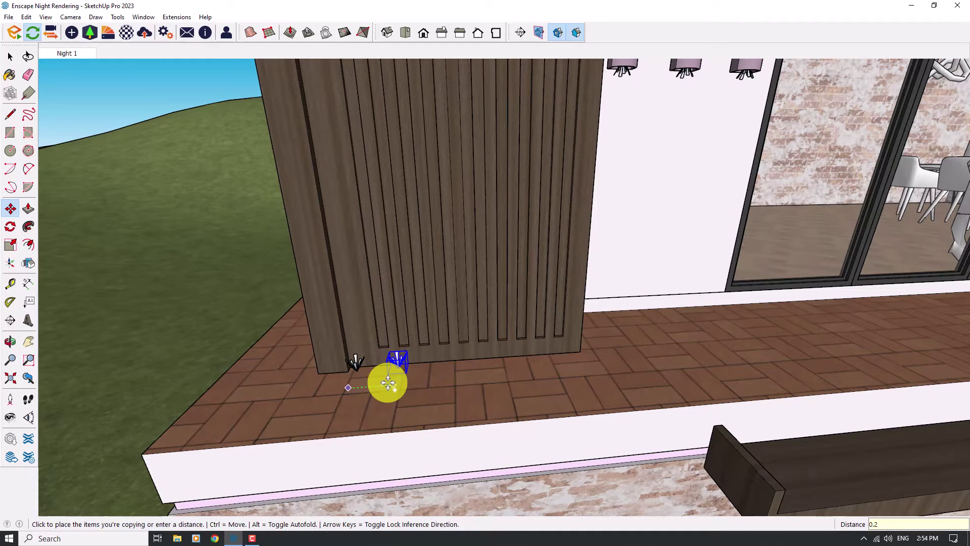
type("6")
key("Return")
scroll(400, 369, "down", 3)
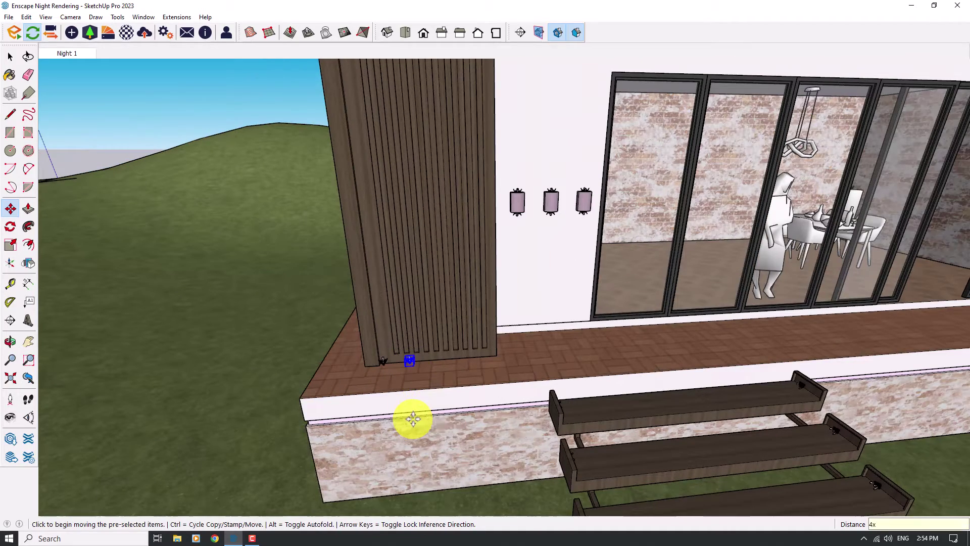
key("space")
Step: Select all five base lights and create a vertically mirrored copy of the row with Flip, pointing downward
middle_click_drag(412, 418, 618, 336)
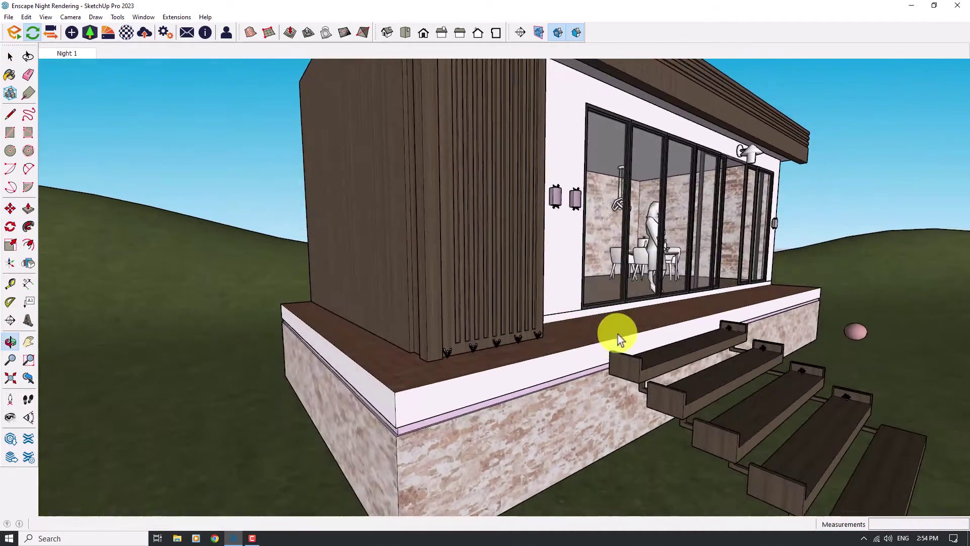
scroll(532, 336, "up", 3)
scroll(536, 336, "up", 1)
left_click(497, 346, "ctrl")
left_click(450, 356, "ctrl")
left_click(387, 369, "ctrl")
left_click(307, 387, "ctrl")
left_click(27, 262)
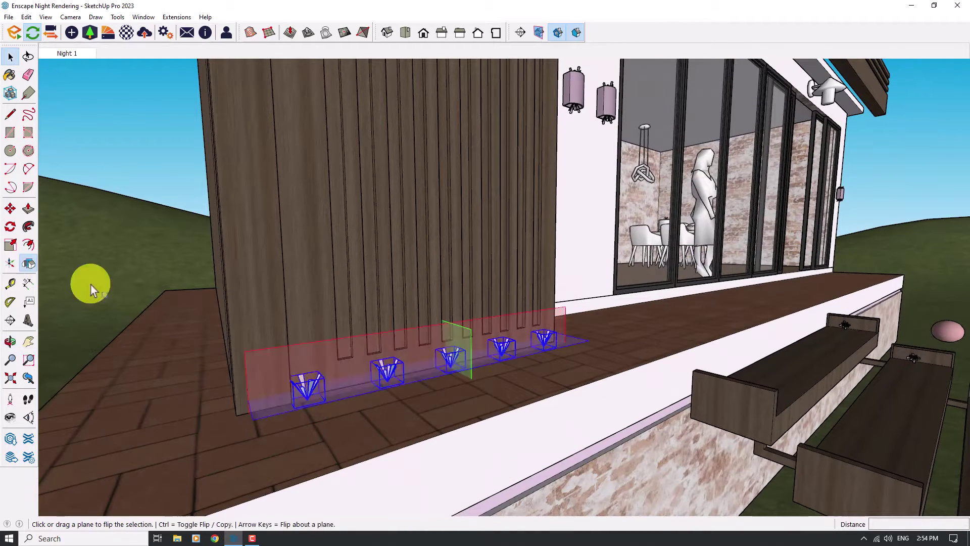
middle_click_drag(347, 357, 419, 409)
scroll(418, 408, "up", 1)
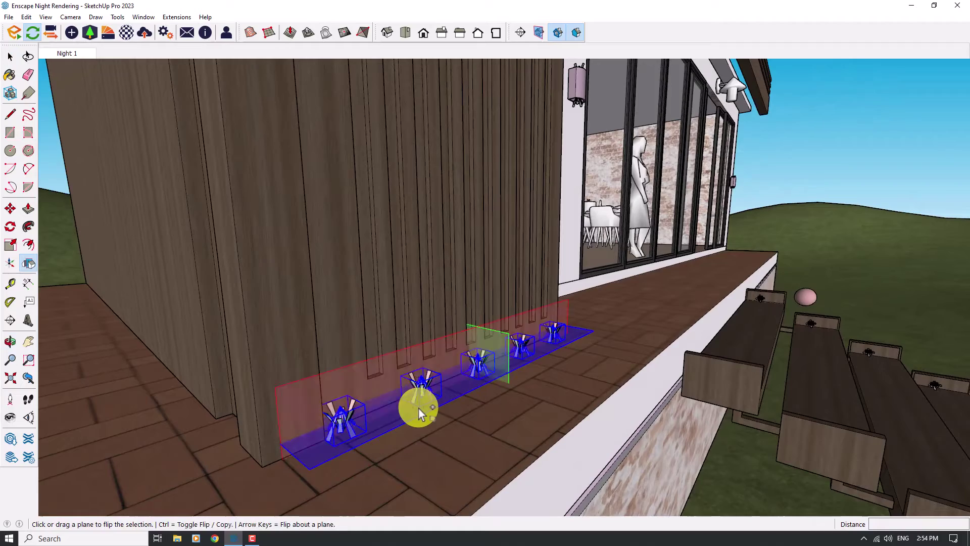
Step: Move the mirrored row of lights about 3.57 m straight up to the top of the slatted panel
key("m")
middle_click_drag(375, 260, 342, 346)
scroll(405, 332, "up", 4)
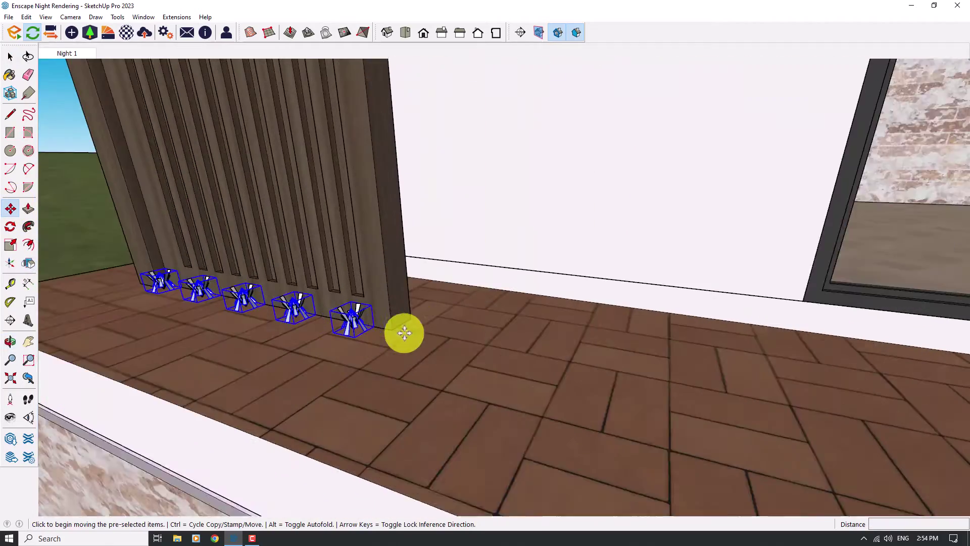
key("ctrl")
left_click(372, 329)
scroll(448, 410, "down", 6)
scroll(448, 411, "down", 4)
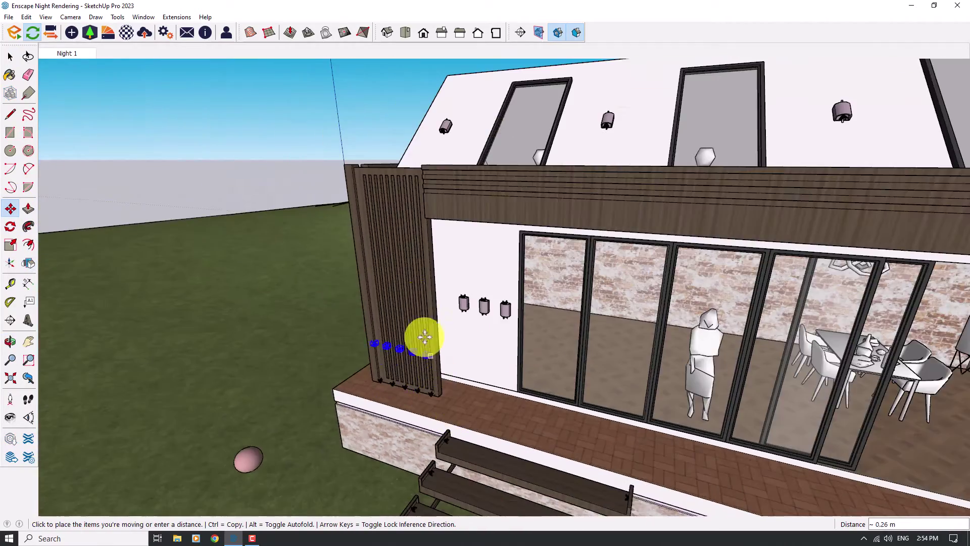
scroll(425, 191, "up", 6)
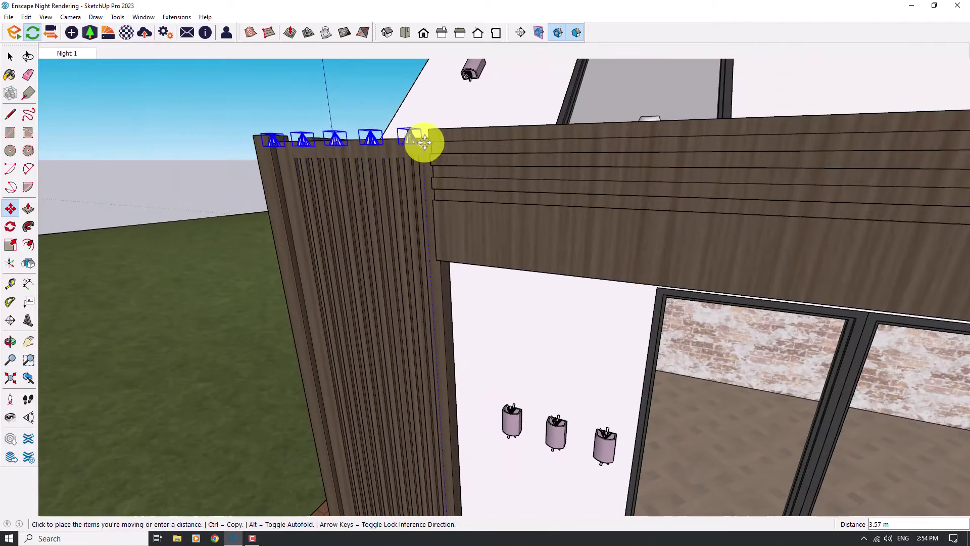
left_click(420, 139)
Step: Shift the upper row of lights slightly down at the slatted panel's top edge
middle_click_drag(420, 139, 416, 175)
left_click(413, 141)
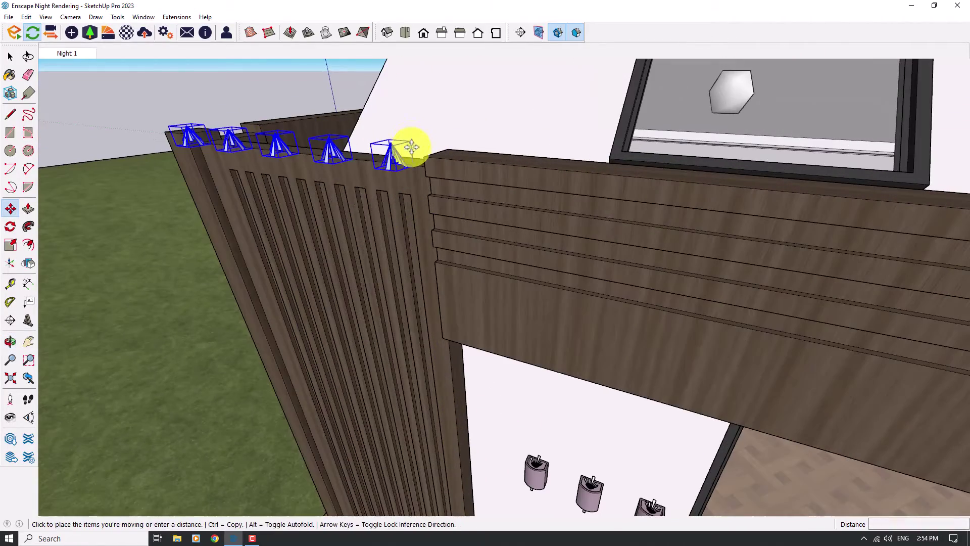
left_click(413, 165)
middle_click_drag(444, 177, 541, 91)
middle_click_drag(586, 301, 580, 303)
key("space")
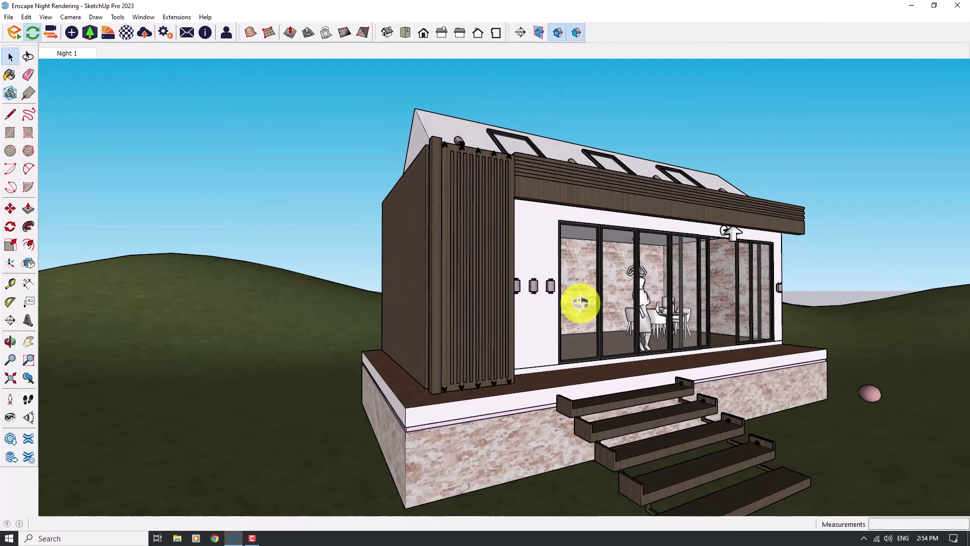
Step: Return to the Night 1 scene view and enable the NVIDIA Denoiser in Enscape's general rendering settings
scroll(353, 316, "down", 5)
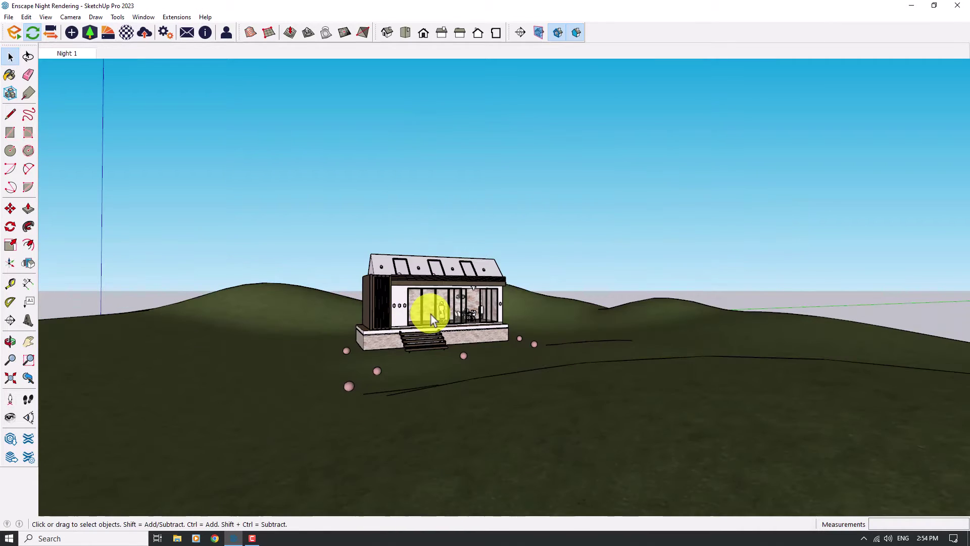
left_click(61, 55)
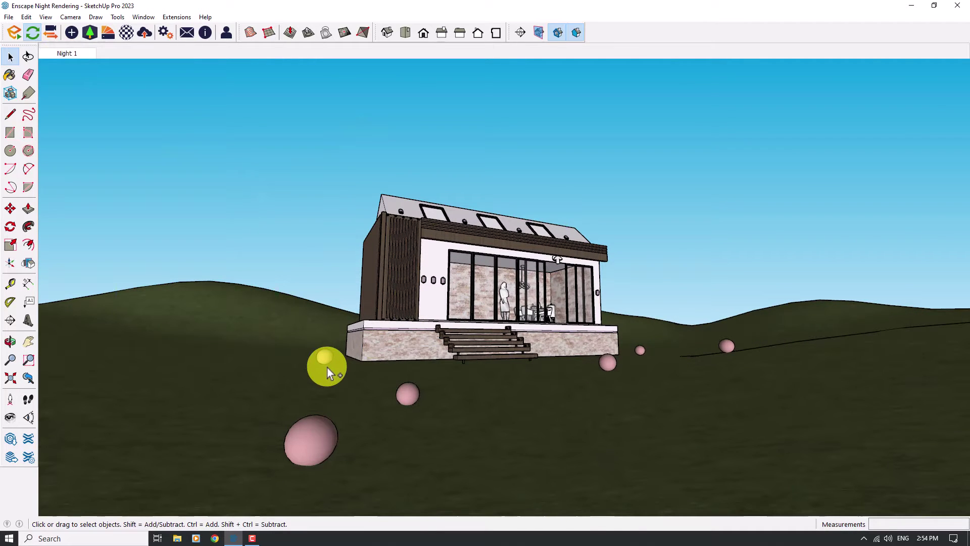
left_click(166, 35)
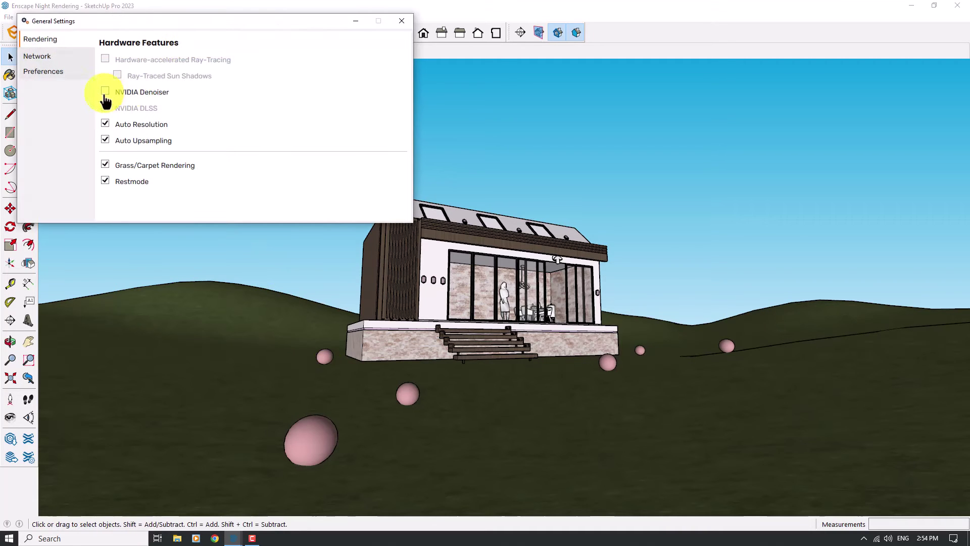
mouse_move(108, 100)
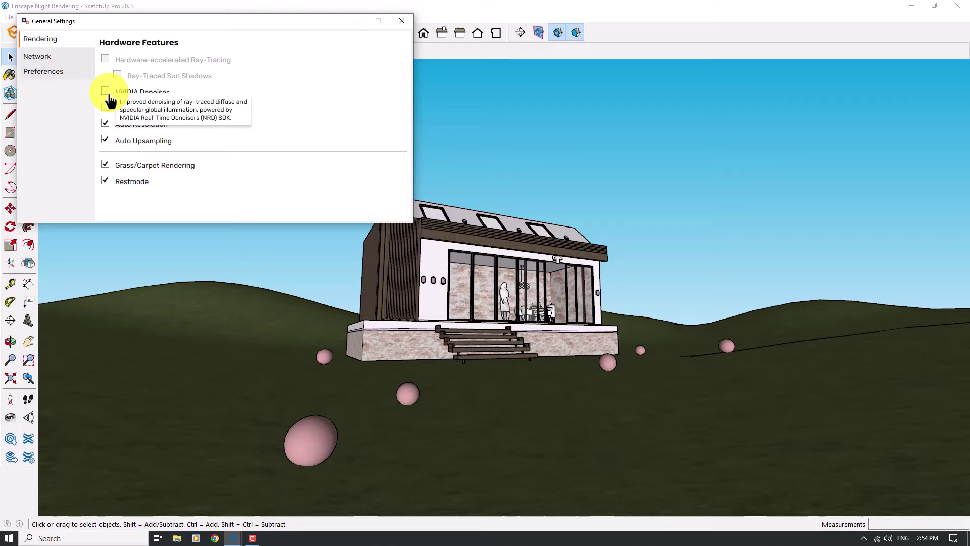
left_click(105, 91)
left_click(402, 21)
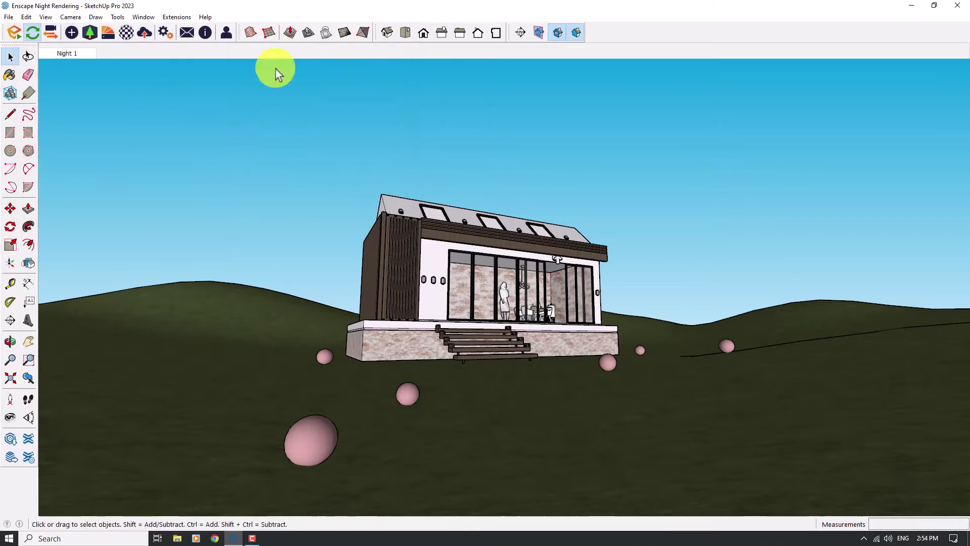
Step: Start the Enscape live render and tile its window side by side with SketchUp
left_click(13, 33)
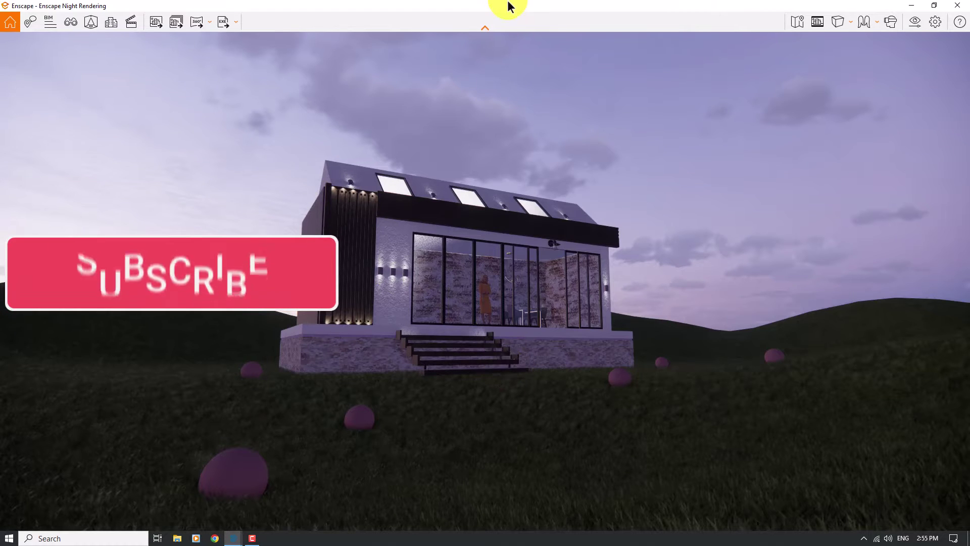
mouse_move(505, 1)
left_mouse_down()
mouse_move(722, 188)
mouse_move(963, 217)
left_mouse_up()
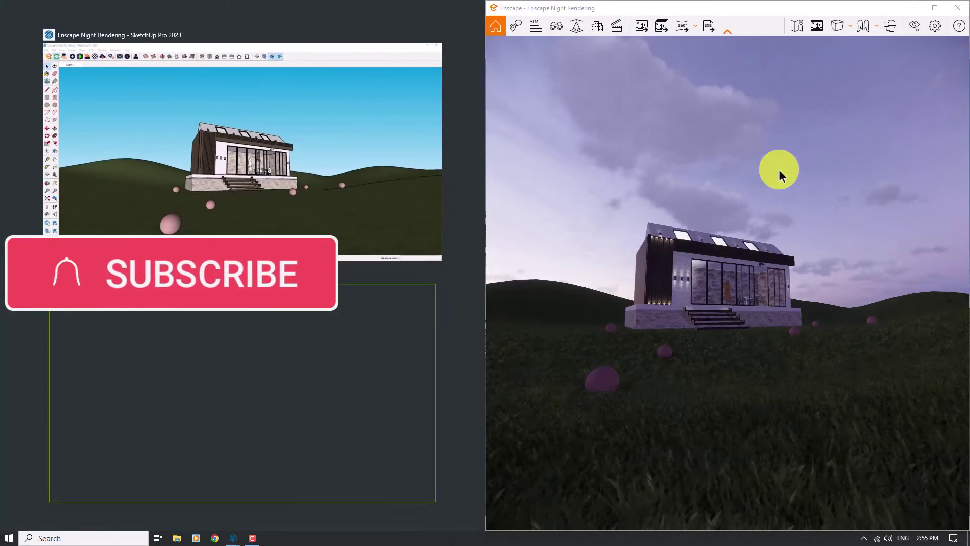
left_click(335, 111)
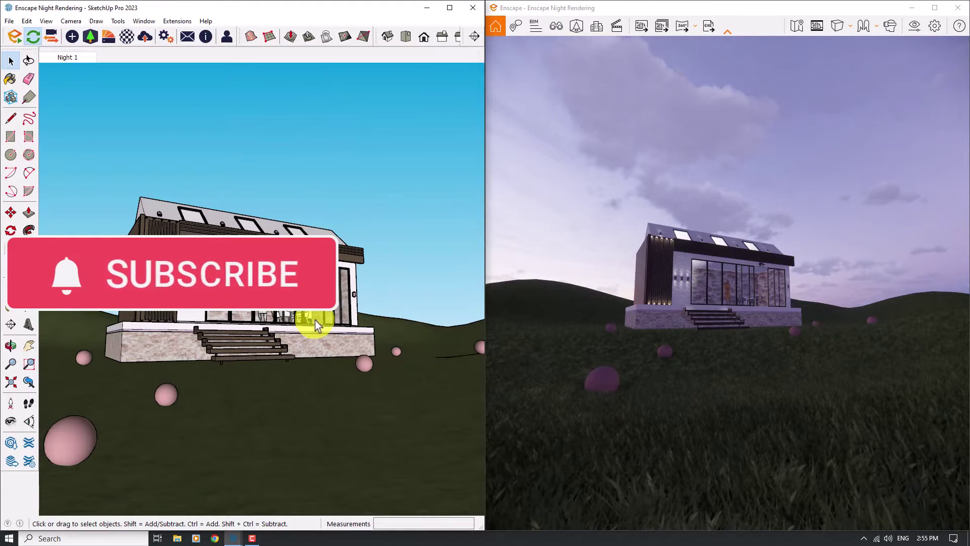
Step: Maximize the Enscape render window and turn on the safe frame
left_click(934, 8)
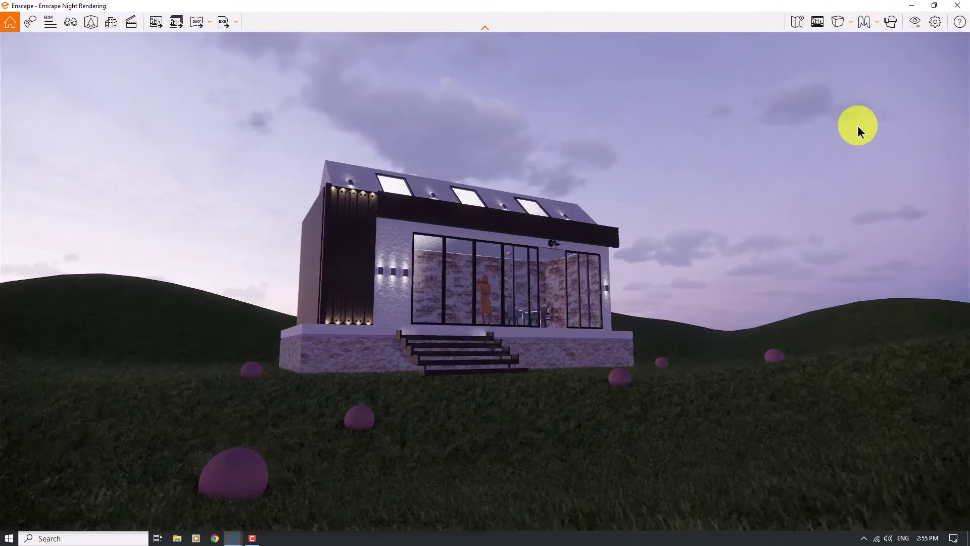
left_click(812, 28)
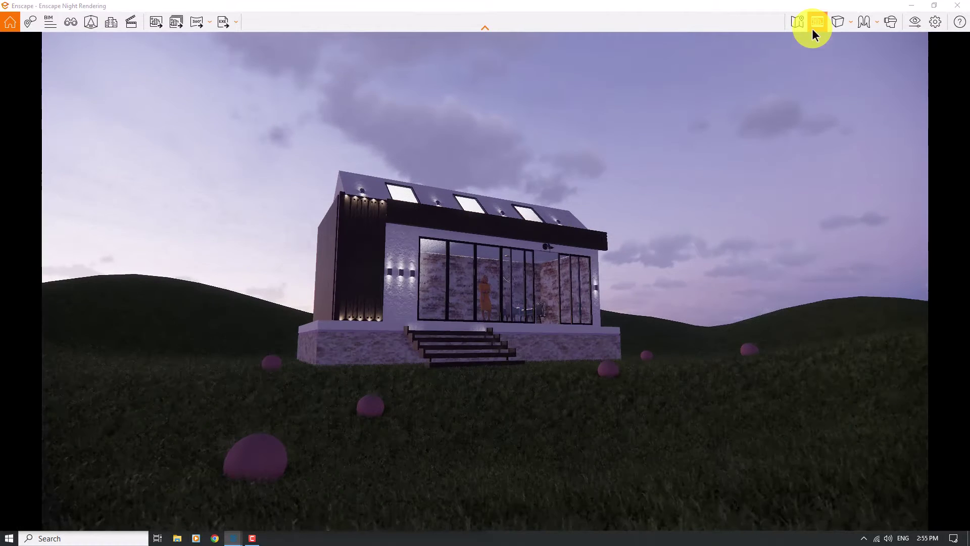
Step: Set the render's camera projection to Two-Point and its rendering quality to Medium, then tile the window beside SketchUp
left_click(914, 23)
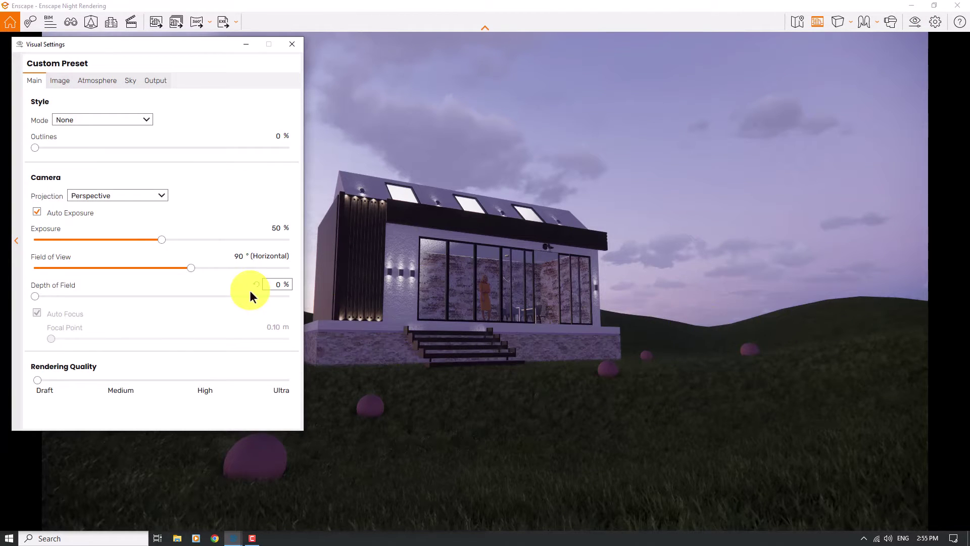
mouse_move(250, 292)
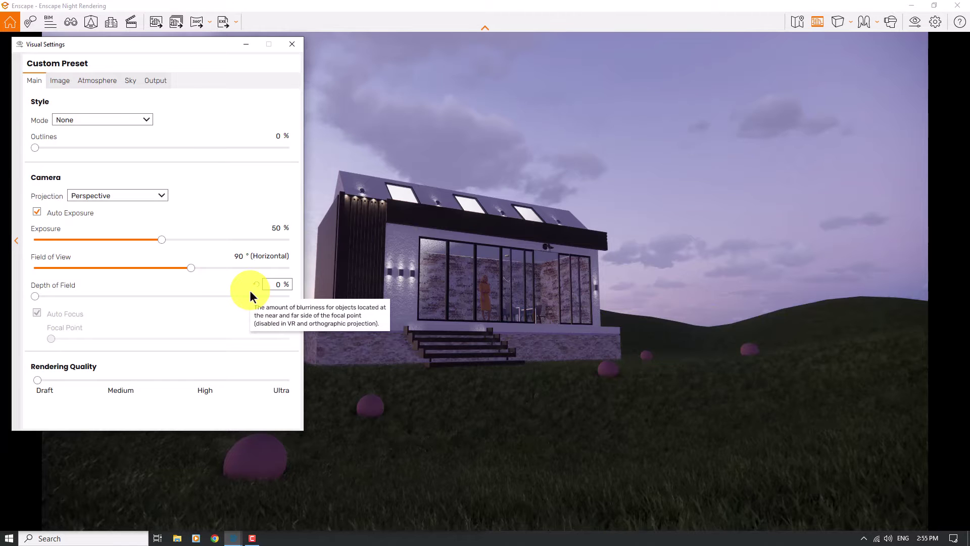
left_click(88, 198)
left_click(93, 215)
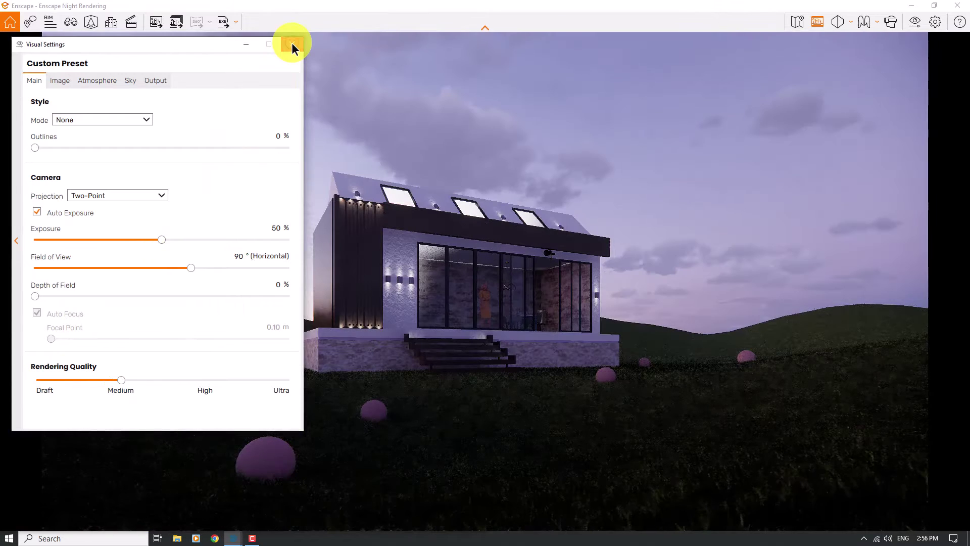
left_click(292, 43)
key("super+Right")
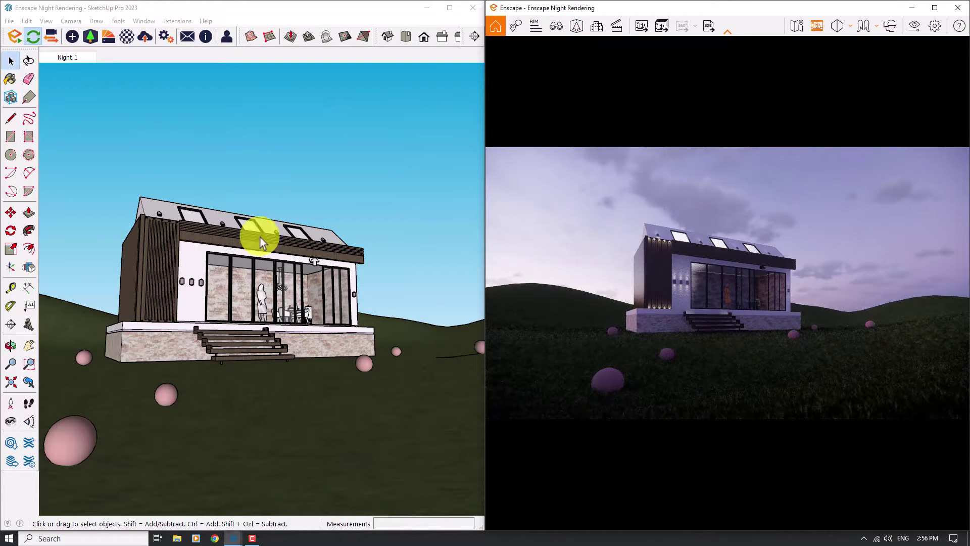
Step: Set the luminous intensity of the IES spot lights on the stair treads to 100 cd
scroll(182, 307, "up", 3)
mouse_move(344, 292)
middle_mouse_down()
mouse_move(251, 414)
mouse_move(296, 414)
middle_mouse_up()
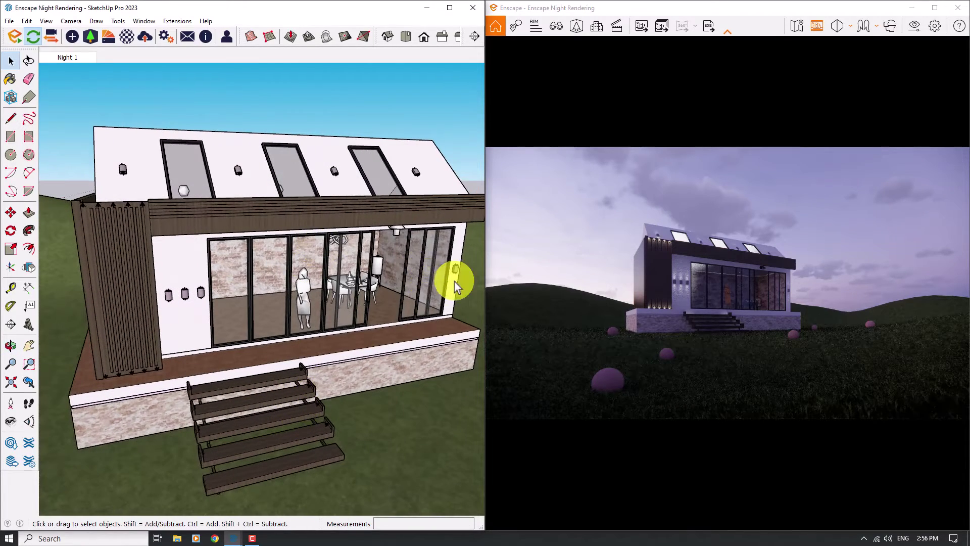
scroll(370, 284, "down", 3)
scroll(322, 405, "up", 3)
scroll(387, 332, "up", 5)
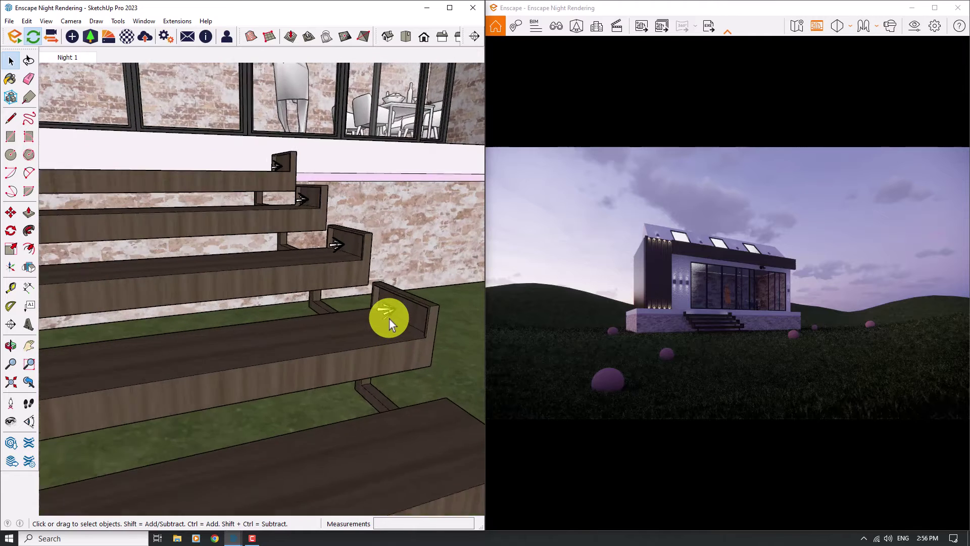
scroll(389, 317, "up", 2)
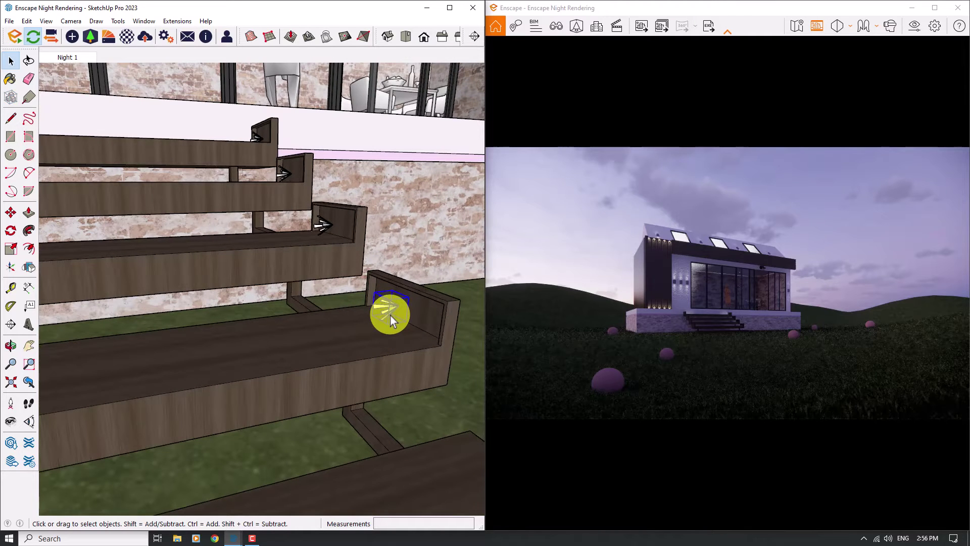
left_click(64, 41)
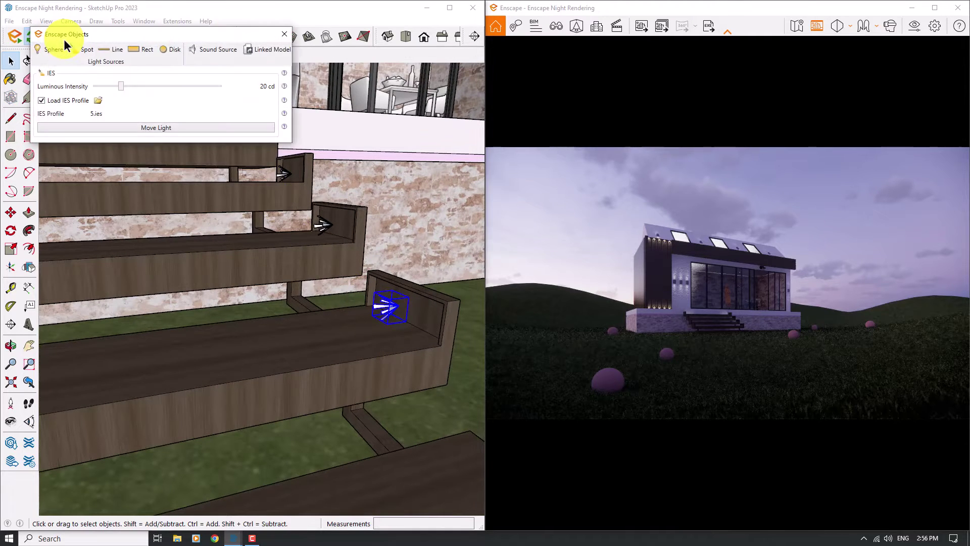
left_click(227, 87)
left_click(258, 104)
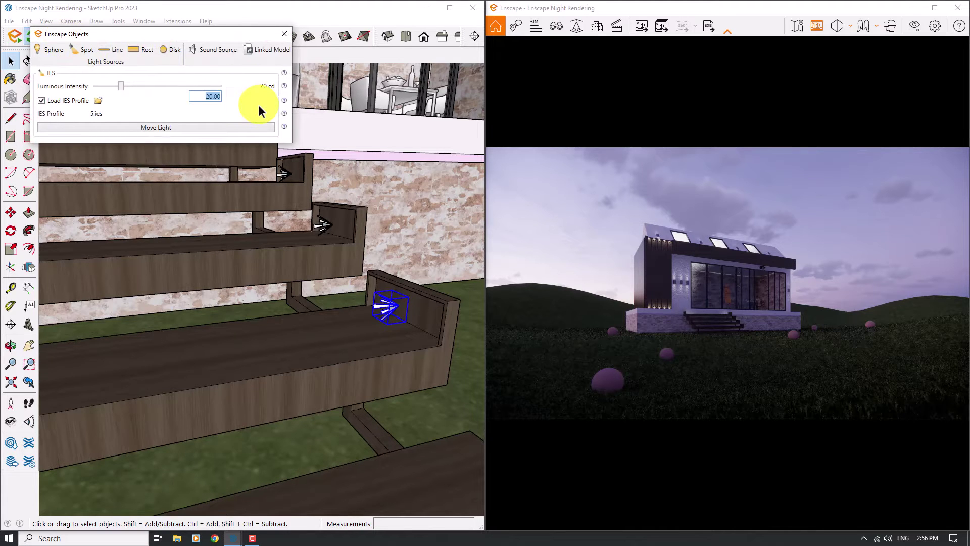
type("100")
key("Return")
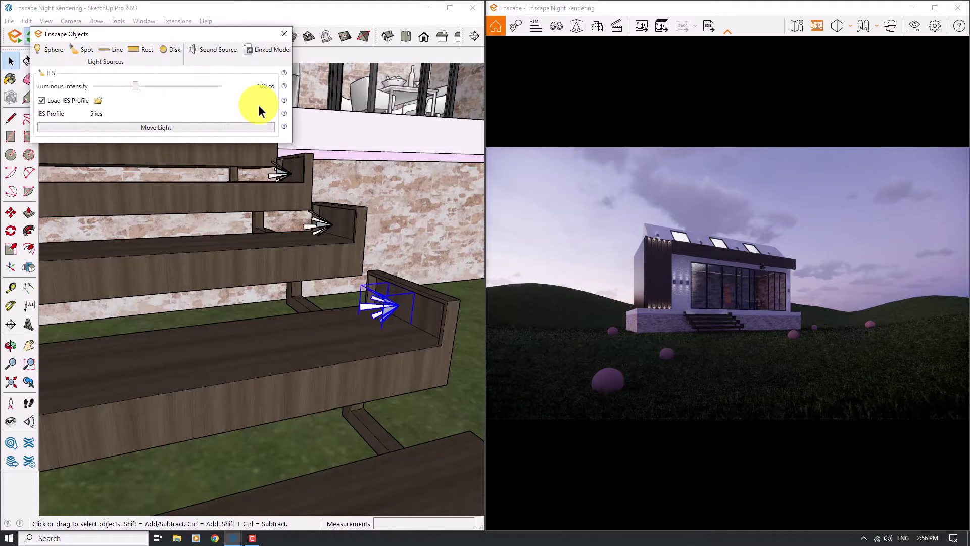
Step: Bring the lit stairs up close in the live render and switch its camera projection to Perspective
left_click(722, 315)
scroll(723, 315, "up", 5)
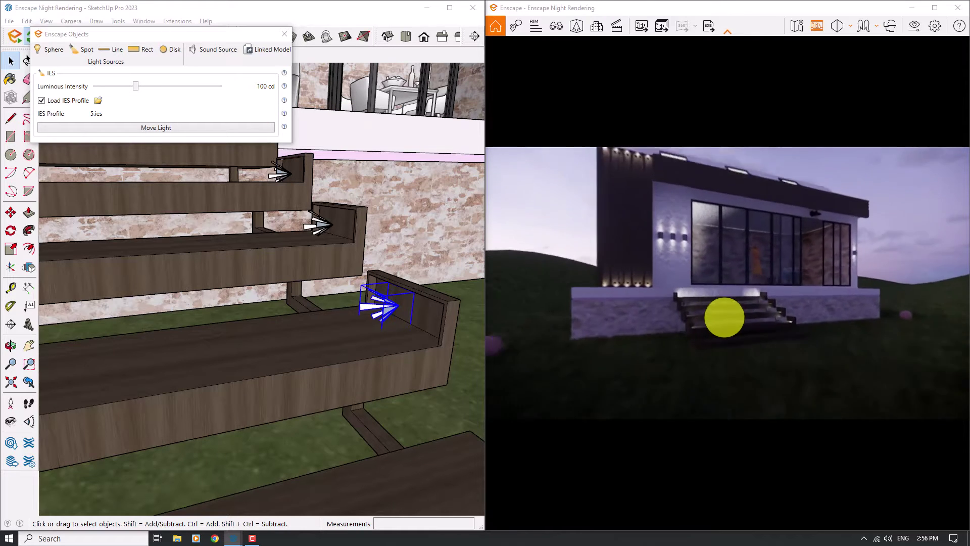
right_click_drag(723, 316, 714, 309)
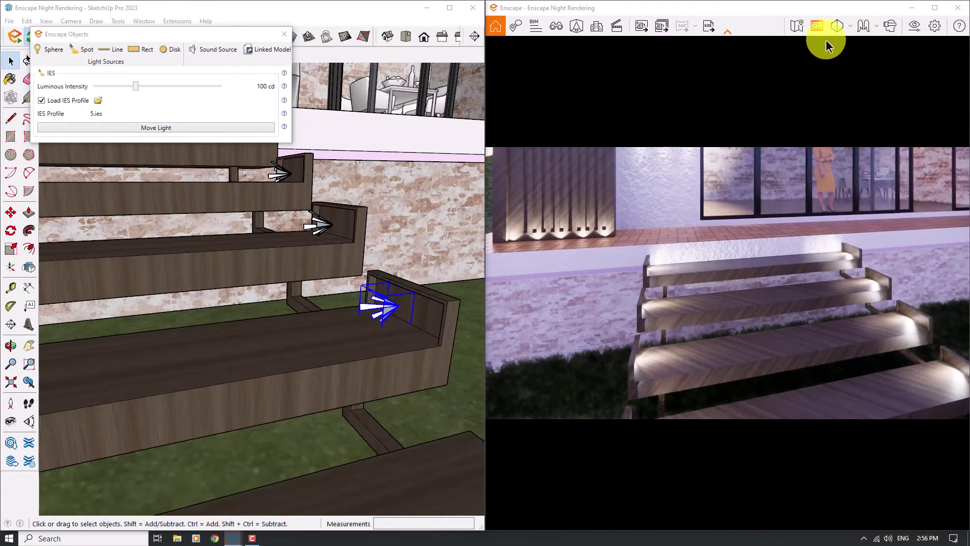
left_click(840, 33)
left_click(859, 63)
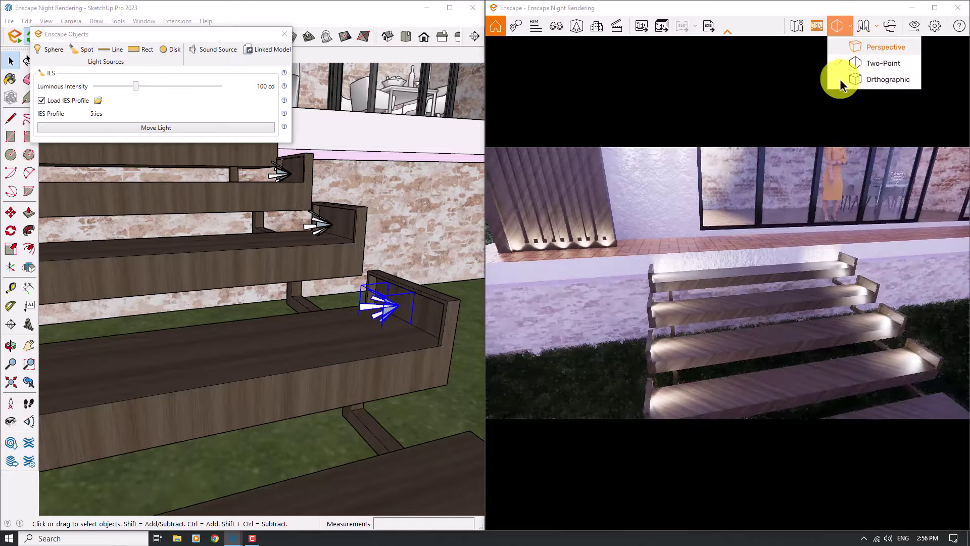
right_click_drag(634, 267, 632, 267)
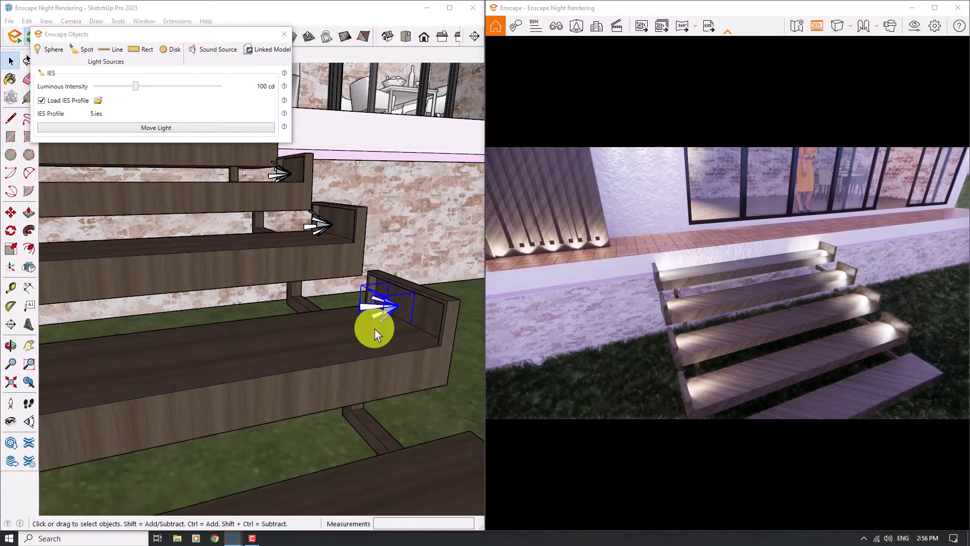
Step: Select the IES lights at the ends of the stair treads and shift them together by about 0.02 m
scroll(444, 302, "down", 3)
left_click(367, 251, "ctrl")
left_click(334, 216, "ctrl")
mouse_move(314, 184)
middle_mouse_down()
mouse_move(223, 262)
mouse_move(110, 275)
middle_mouse_up()
left_click(115, 278, "ctrl")
left_click(152, 237, "ctrl")
left_click(174, 201, "ctrl")
left_click(11, 213)
scroll(108, 283, "up", 5)
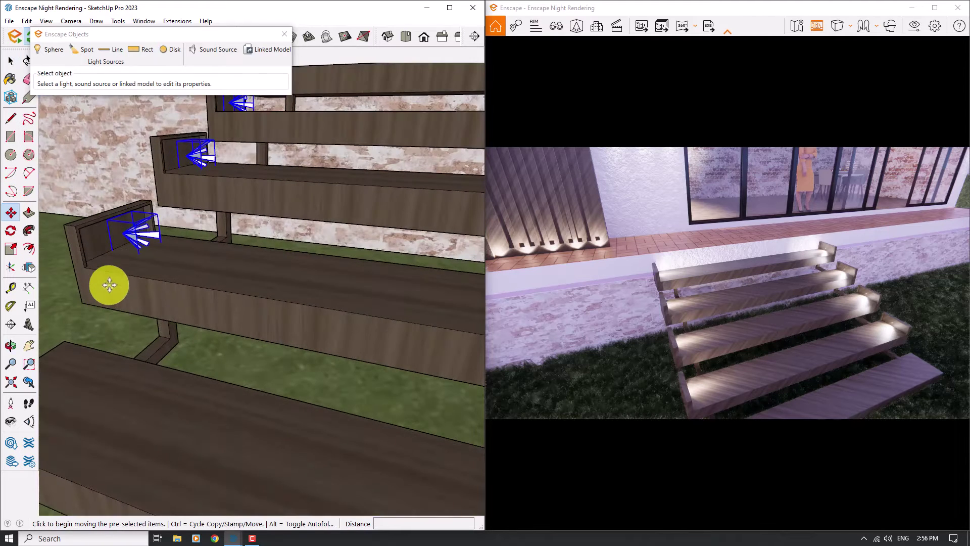
left_click(113, 249)
left_click(114, 241)
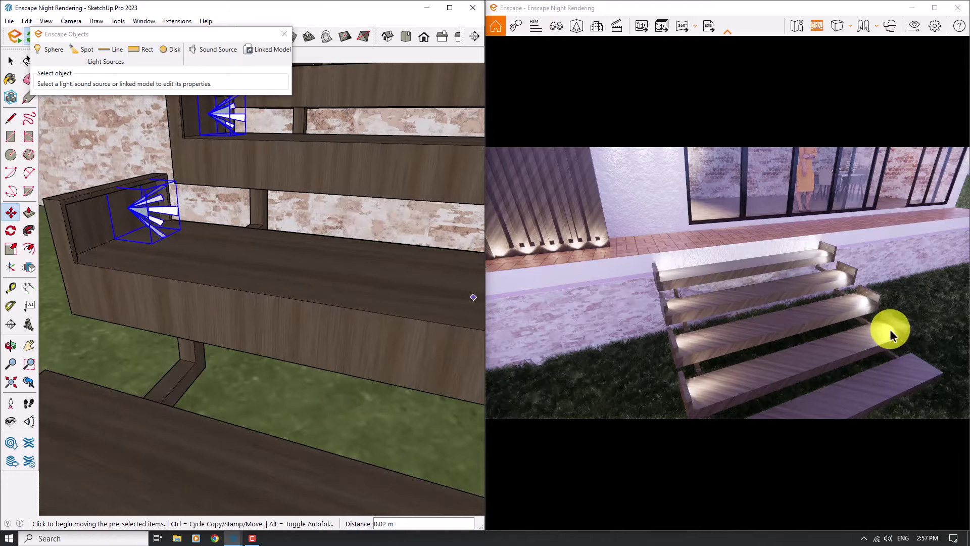
Step: Set the luminous intensity of the IES lights at the base of the slatted panel to 88 cd
scroll(781, 336, "down", 5)
scroll(637, 243, "up", 4)
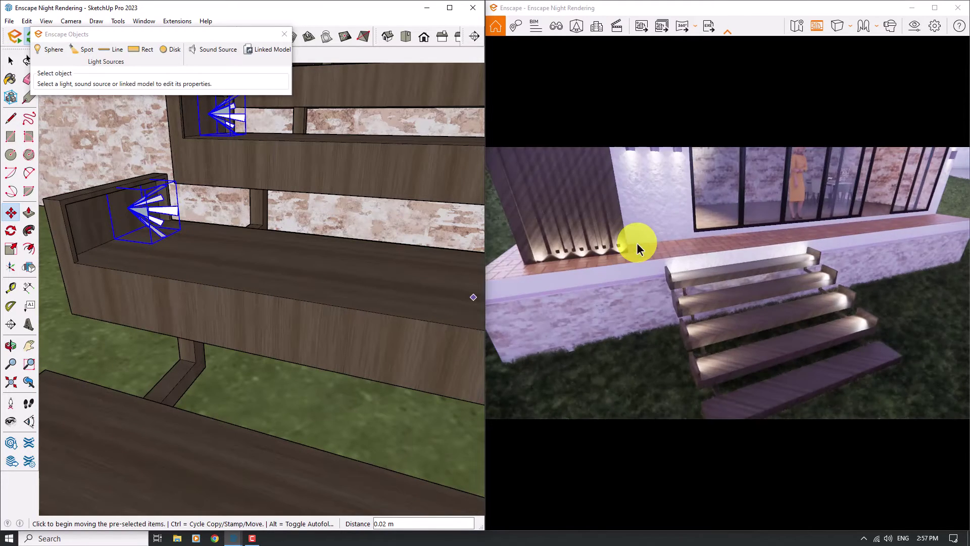
scroll(406, 398, "down", 4)
scroll(320, 300, "down", 2)
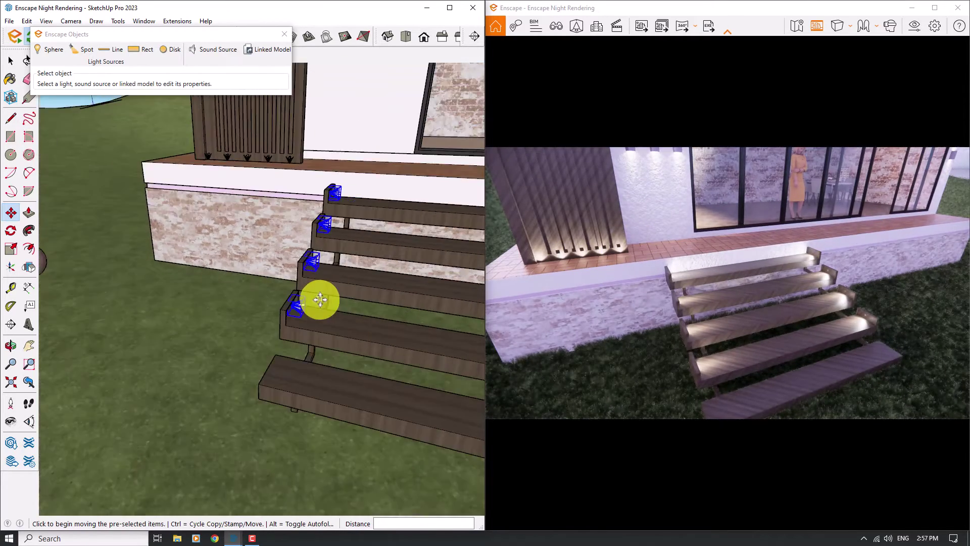
left_click(10, 61)
scroll(318, 181, "up", 3)
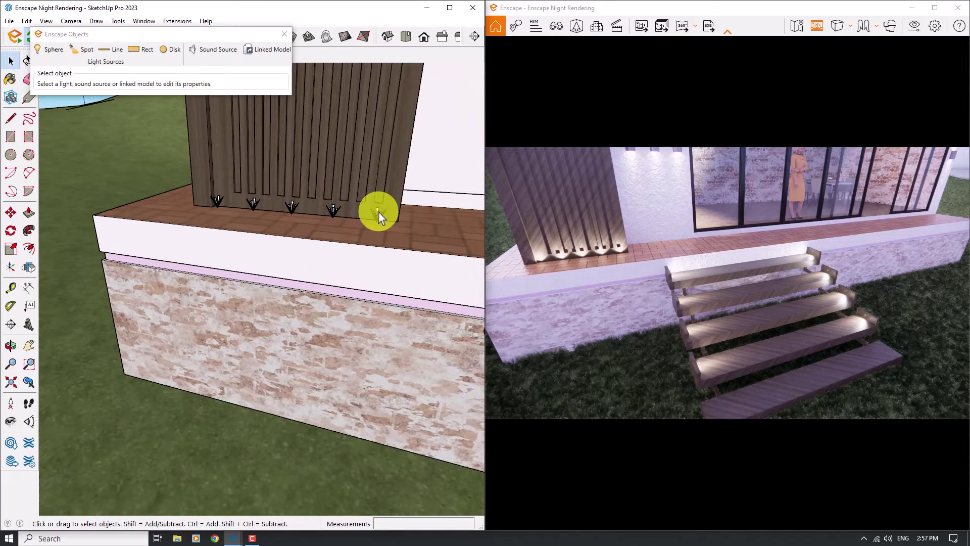
left_click(378, 212)
scroll(378, 212, "up", 2)
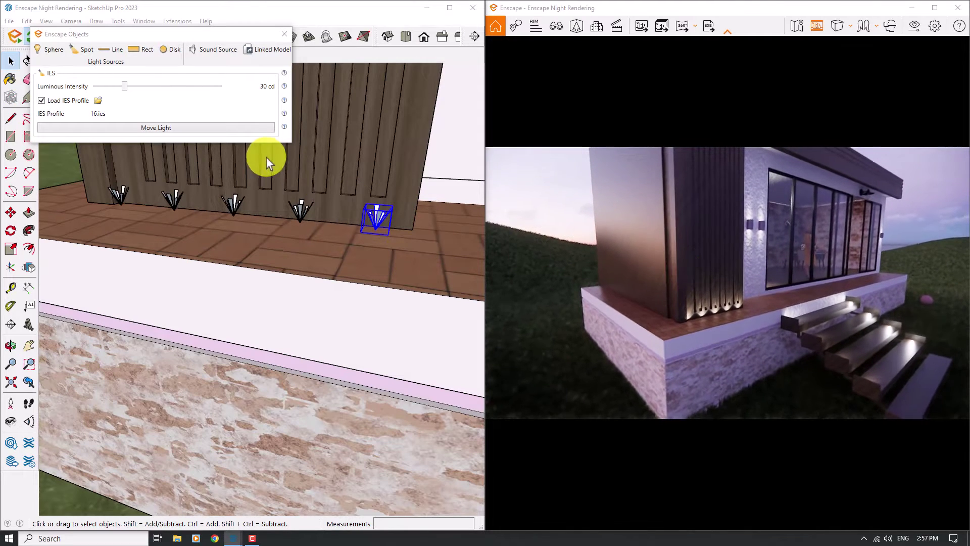
left_click(232, 87)
left_click(230, 87)
type("88")
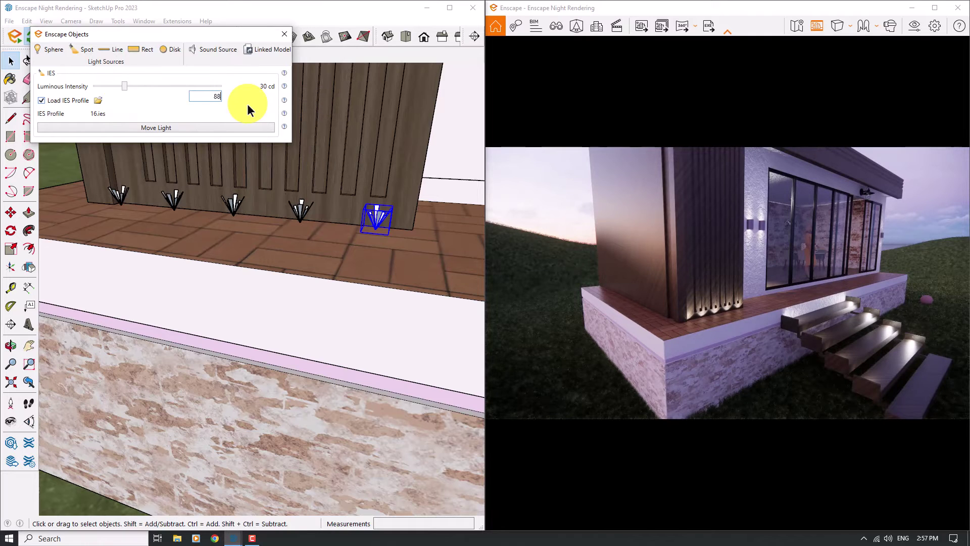
key("Return")
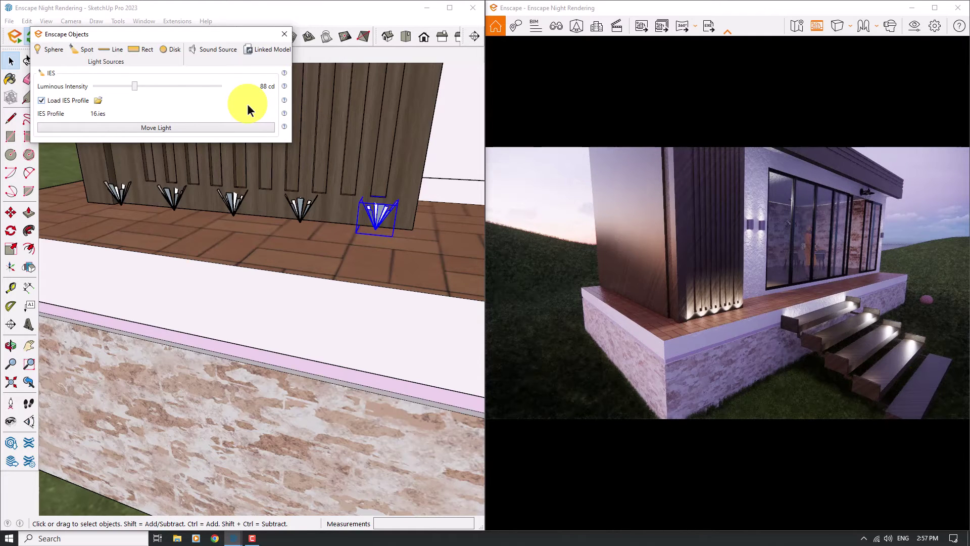
Step: Check the fog, illumination and wind values in Enscape's atmosphere settings, then close the visual settings and the Enscape Objects window
scroll(593, 325, "down", 5)
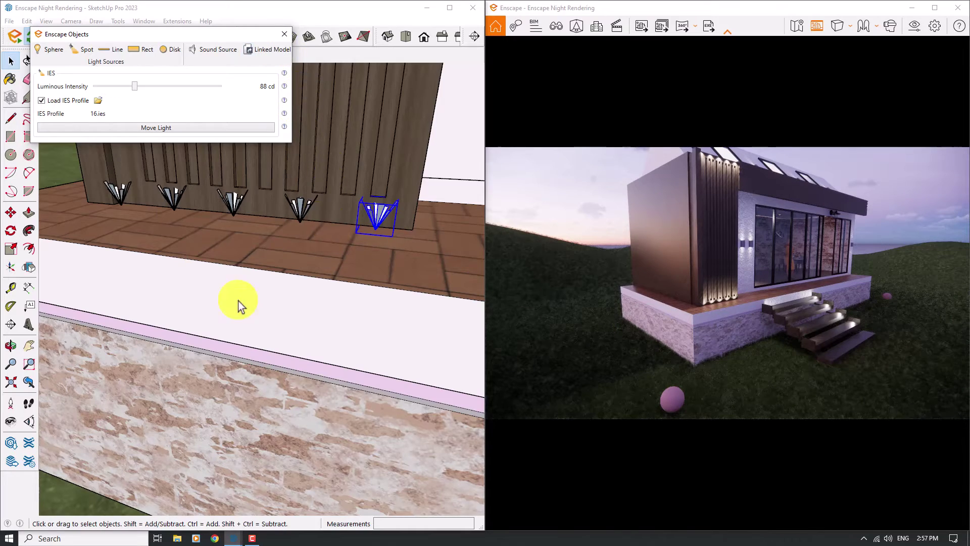
scroll(177, 295, "down", 7)
scroll(348, 250, "up", 6)
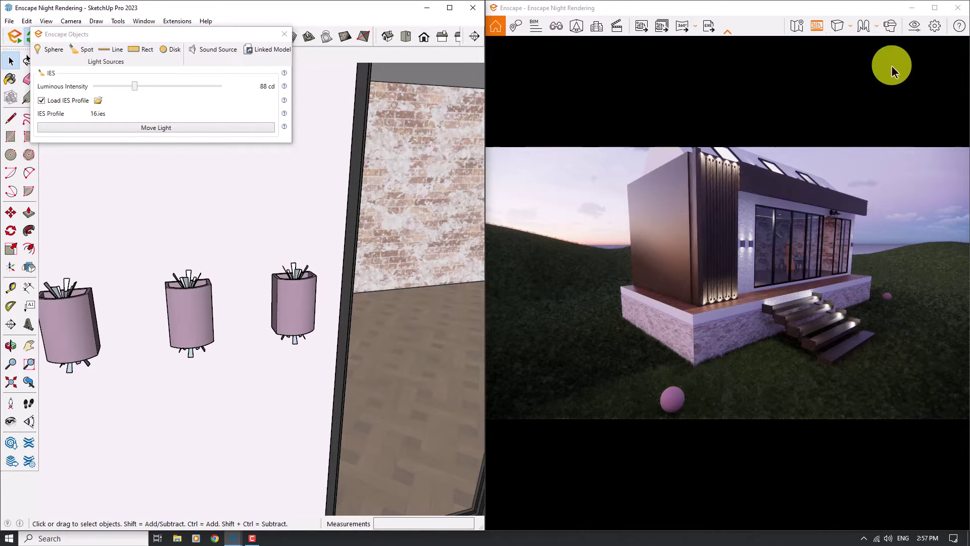
left_click(912, 28)
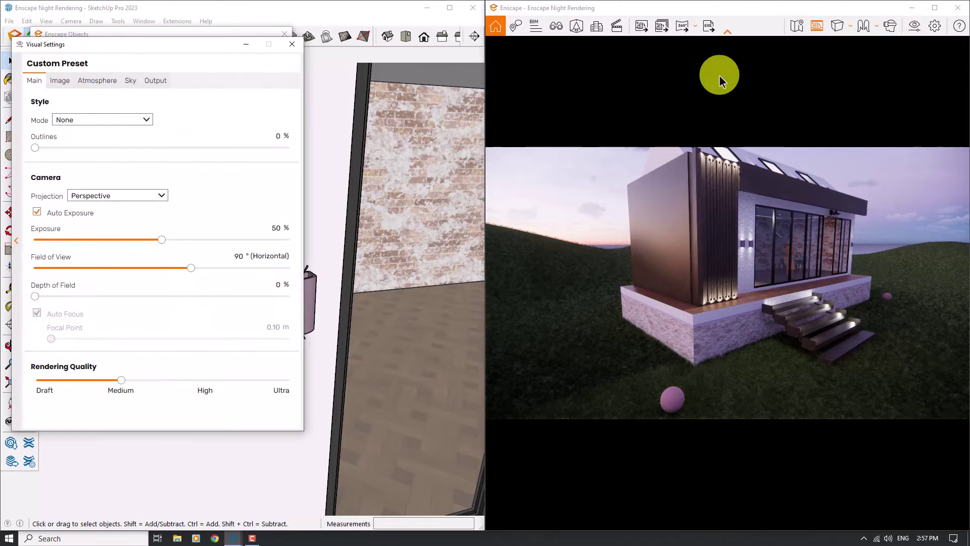
left_click(108, 82)
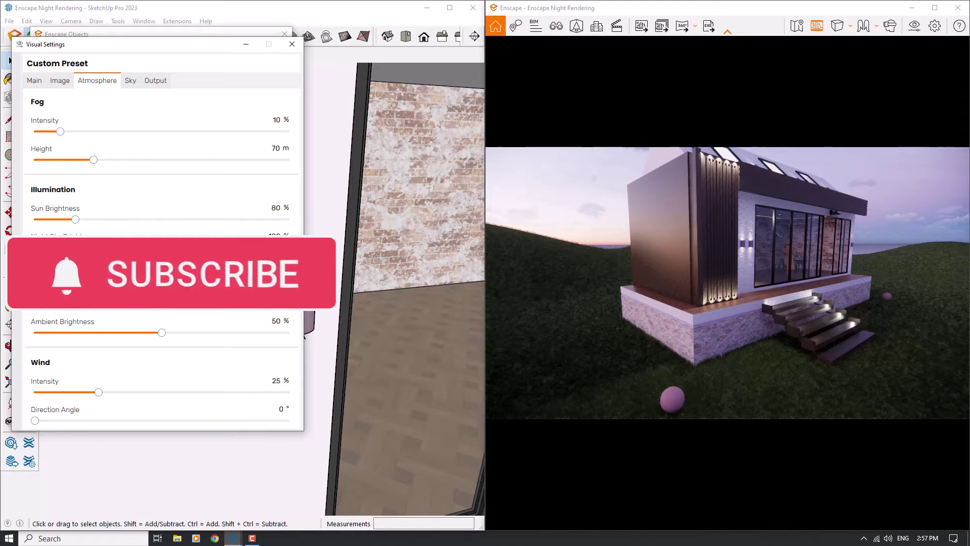
left_click(292, 44)
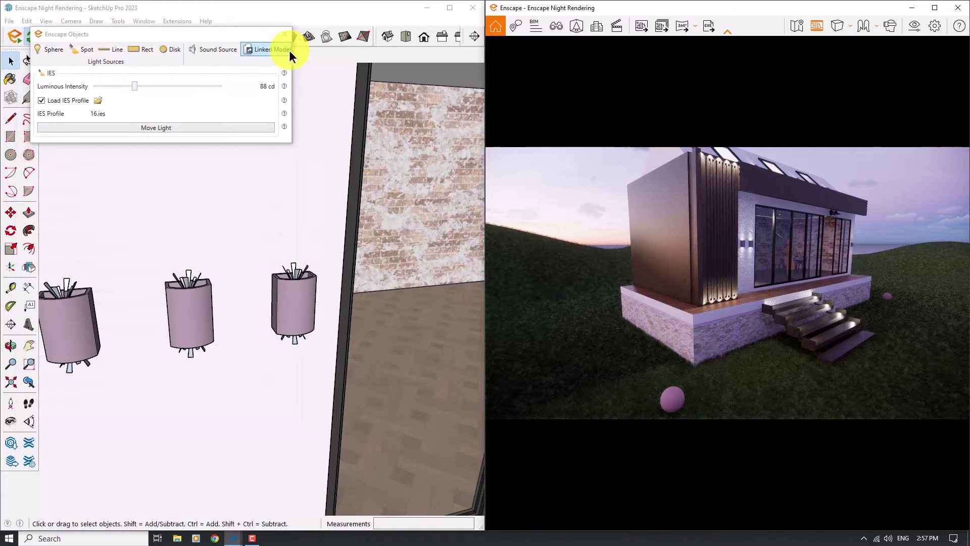
left_click(285, 35)
Step: Select the upper IES light of the wall lamp beyond the sliding doors, frame the house front in the live render and set the time to 05:43
scroll(223, 278, "down", 10)
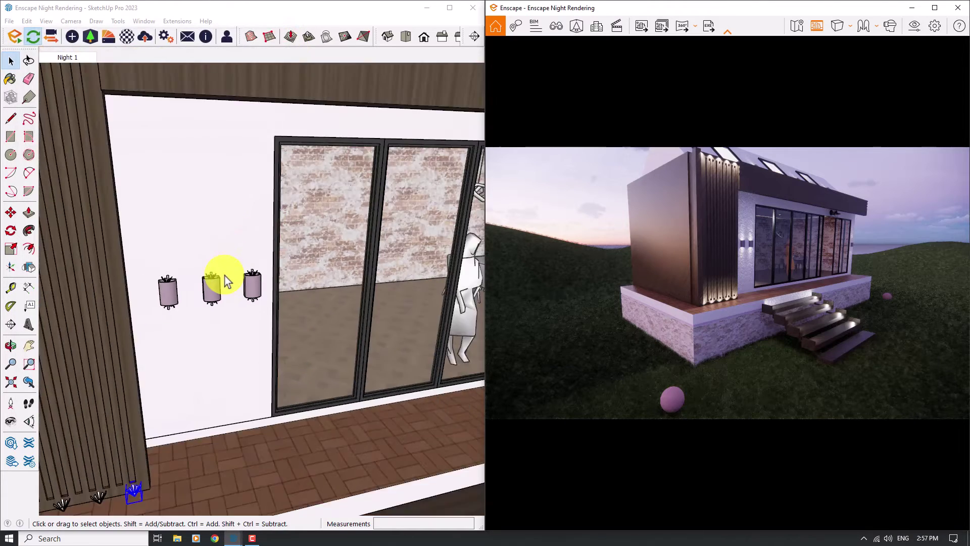
middle_click_drag(223, 277, 430, 251)
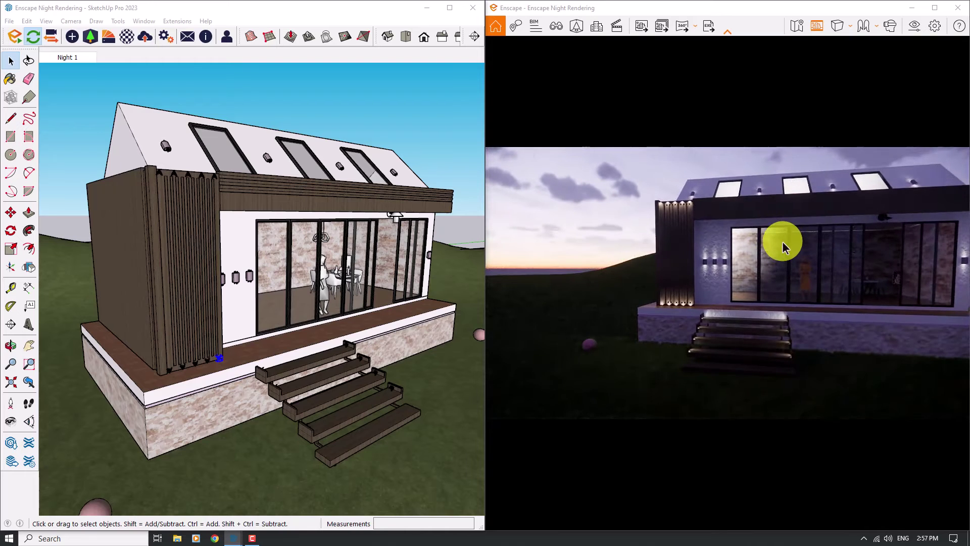
mouse_move(753, 261)
right_mouse_down()
mouse_move(764, 259)
mouse_move(751, 258)
right_mouse_up()
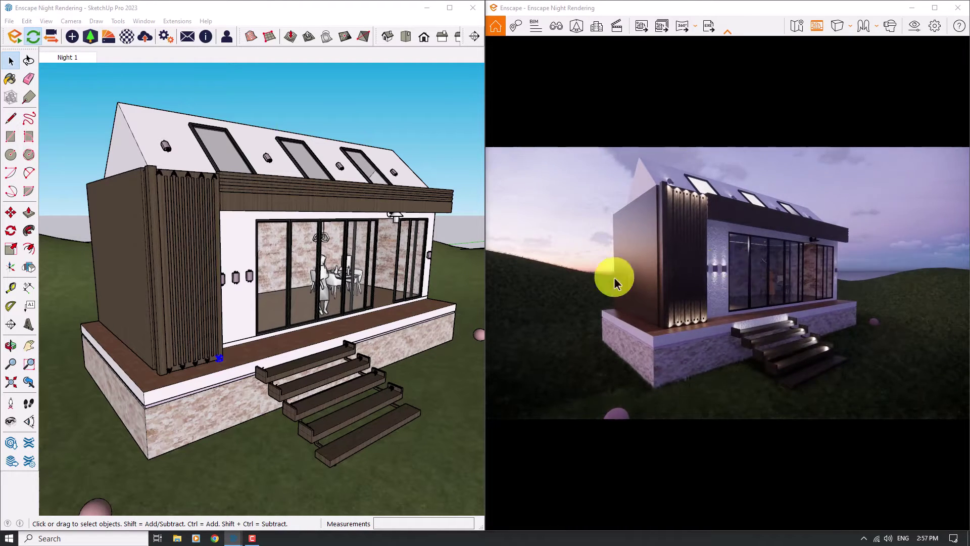
scroll(124, 280, "down", 3)
scroll(403, 290, "up", 6)
scroll(403, 290, "up", 1)
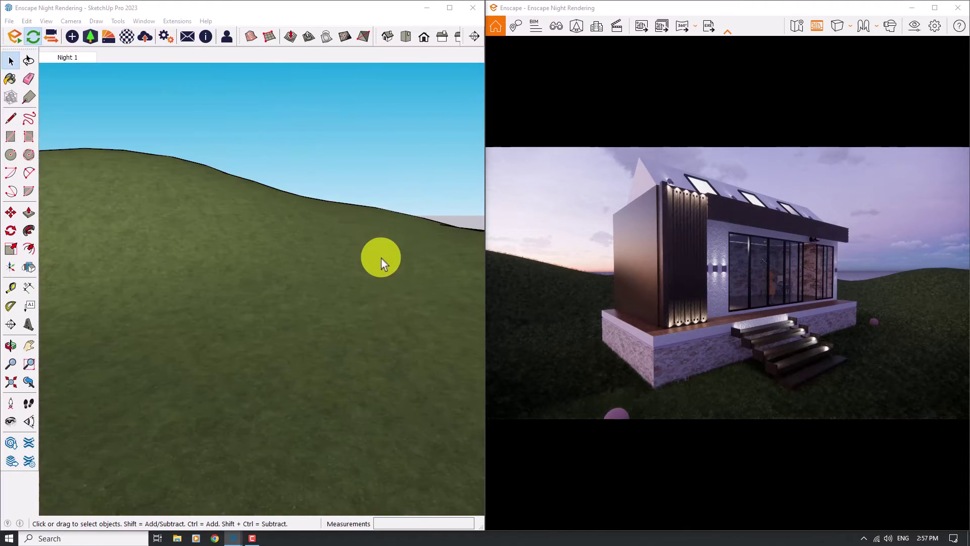
scroll(381, 258, "down", 1)
scroll(361, 222, "up", 4)
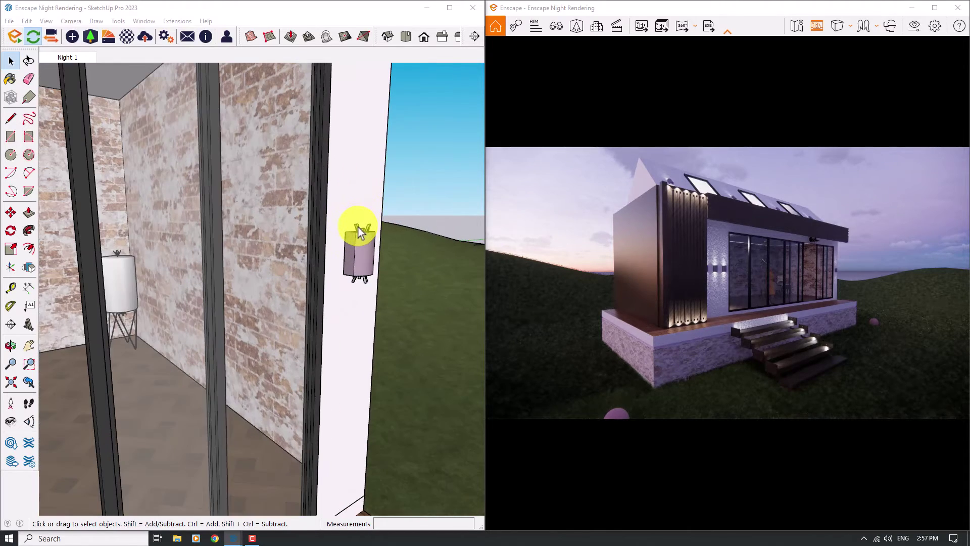
left_click(370, 230)
right_click_drag(796, 293, 804, 293)
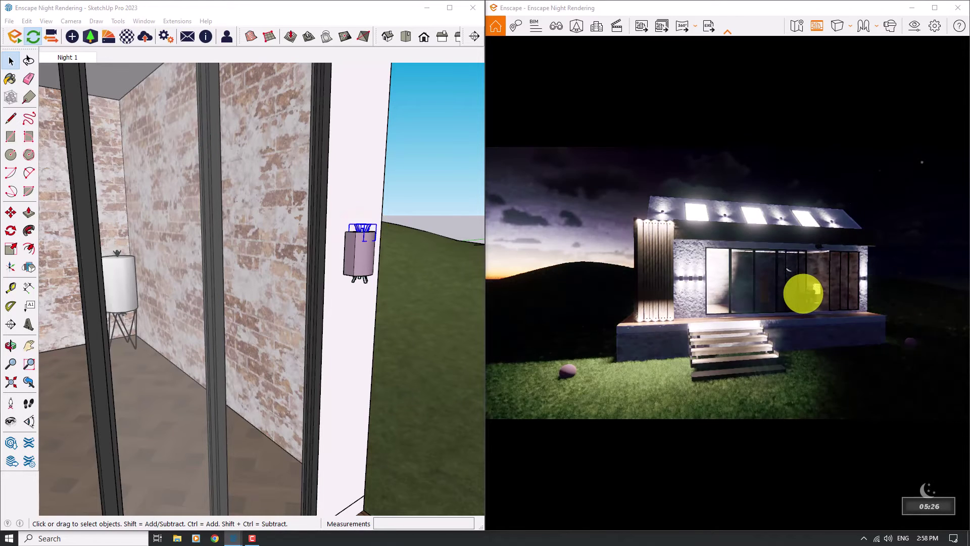
key("u")
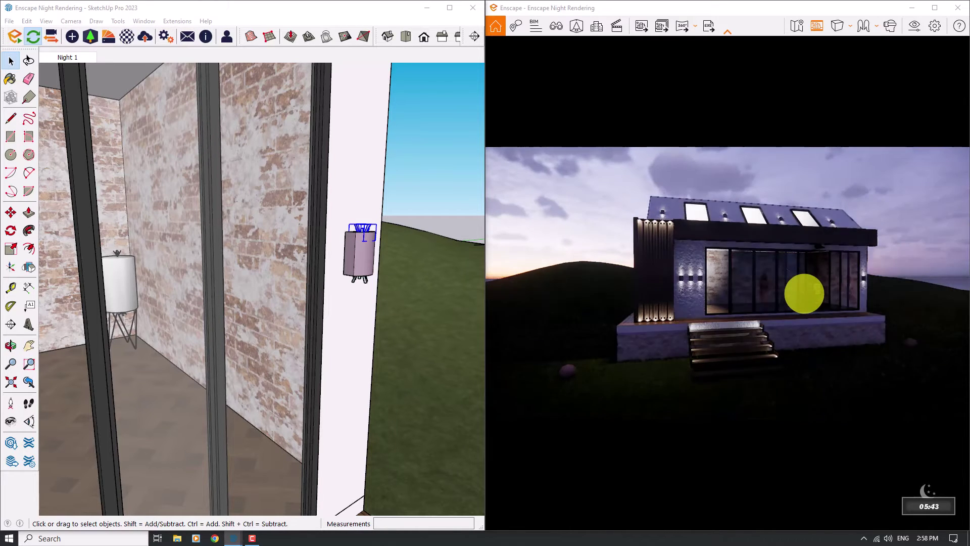
Step: Set the selected wall lamp IES light's luminous intensity to 56 cd and inspect the three wall lamps up close in the live render
scroll(371, 228, "up", 2)
scroll(371, 228, "up", 2)
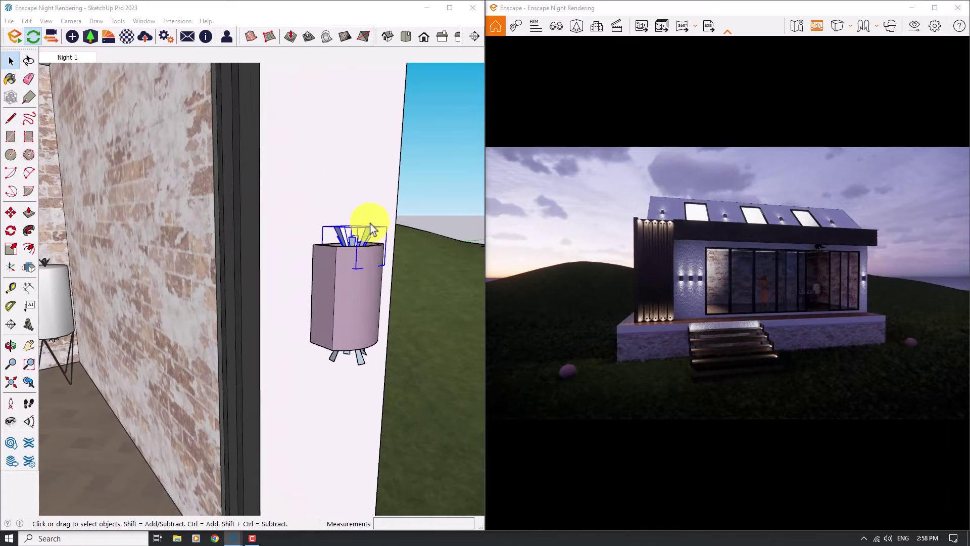
left_click(73, 37)
right_click(251, 115)
left_click(275, 131)
type("56")
key("Return")
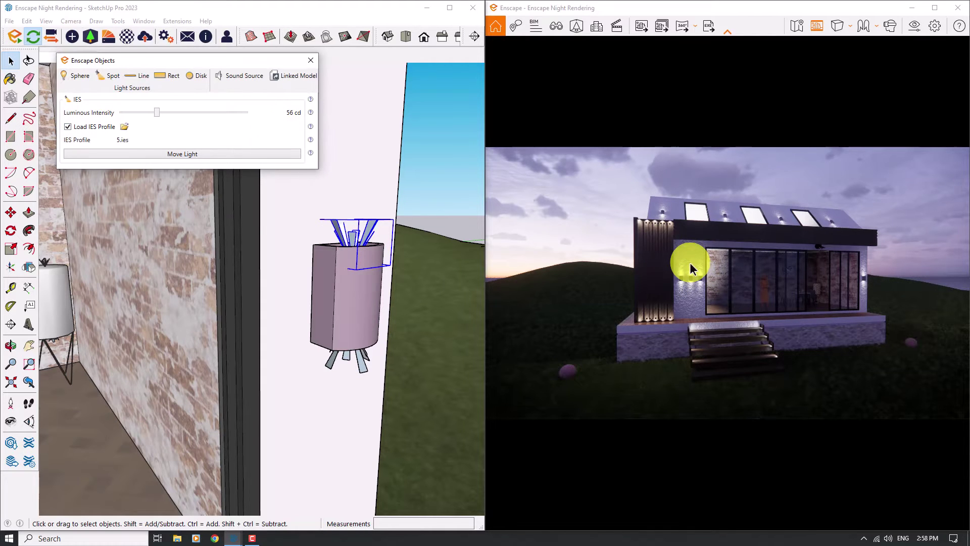
key("w")
left_click_drag(719, 292, 719, 292)
scroll(718, 291, "up", 5)
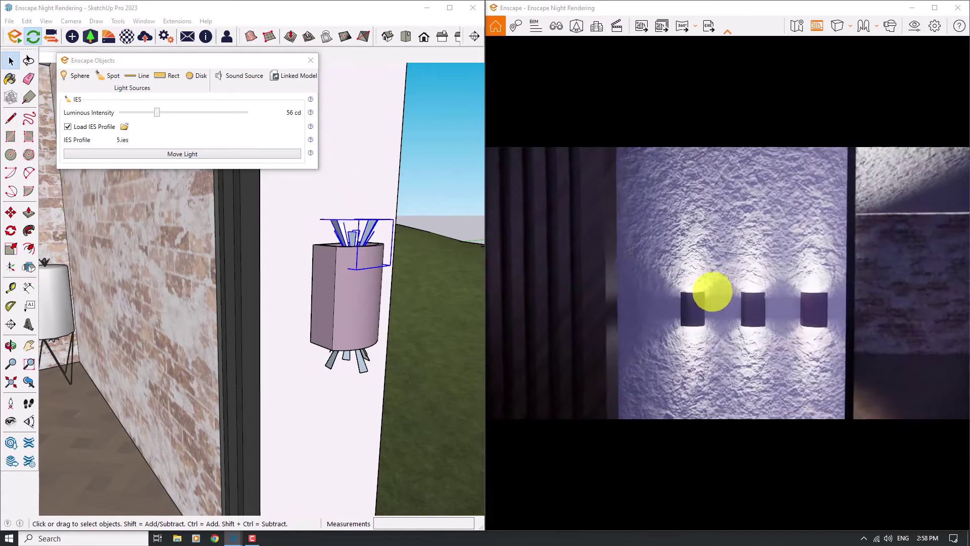
right_click_drag(715, 291, 718, 291)
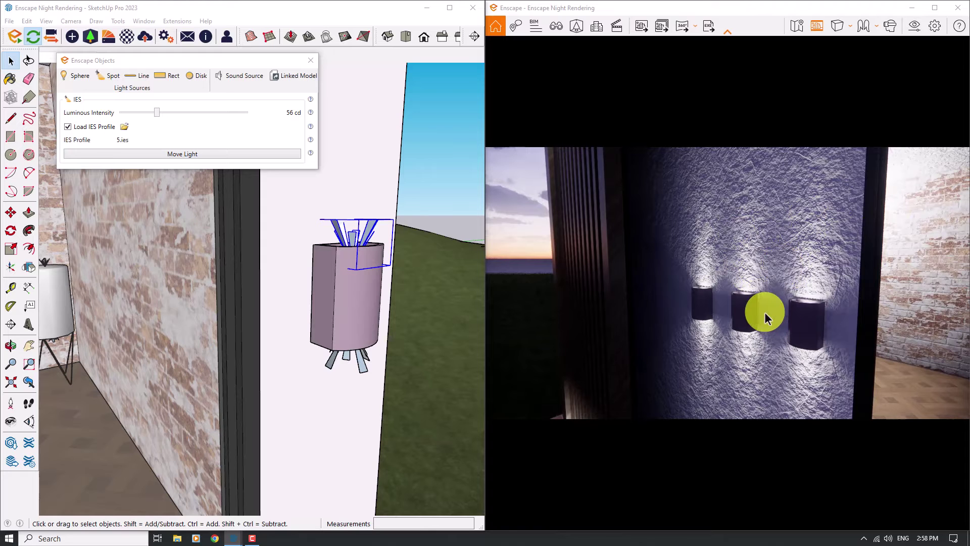
left_click_drag(670, 288, 620, 283)
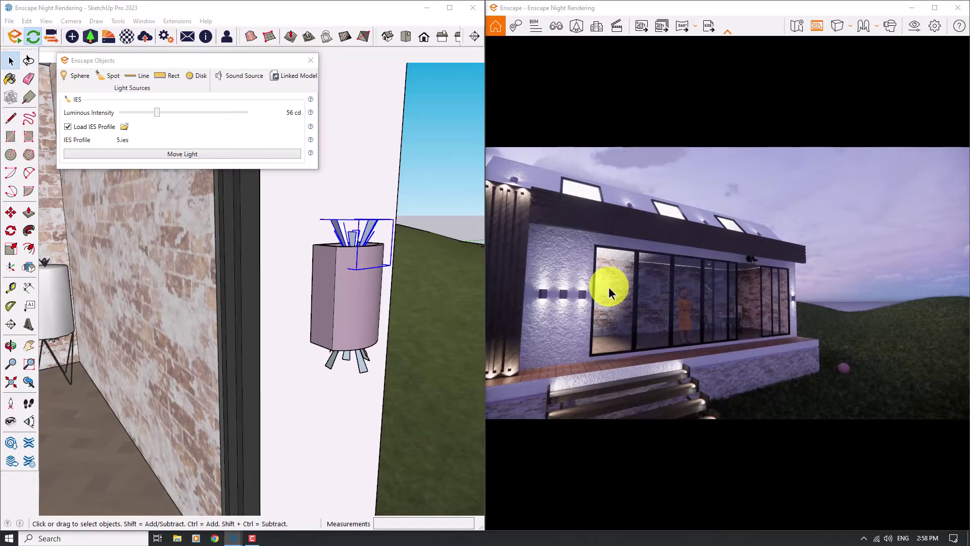
Step: Set the luminous intensity of the middle sphere light near the room's brick wall to 444 cd
scroll(420, 296, "down", 10)
middle_click_drag(420, 297, 39, 280)
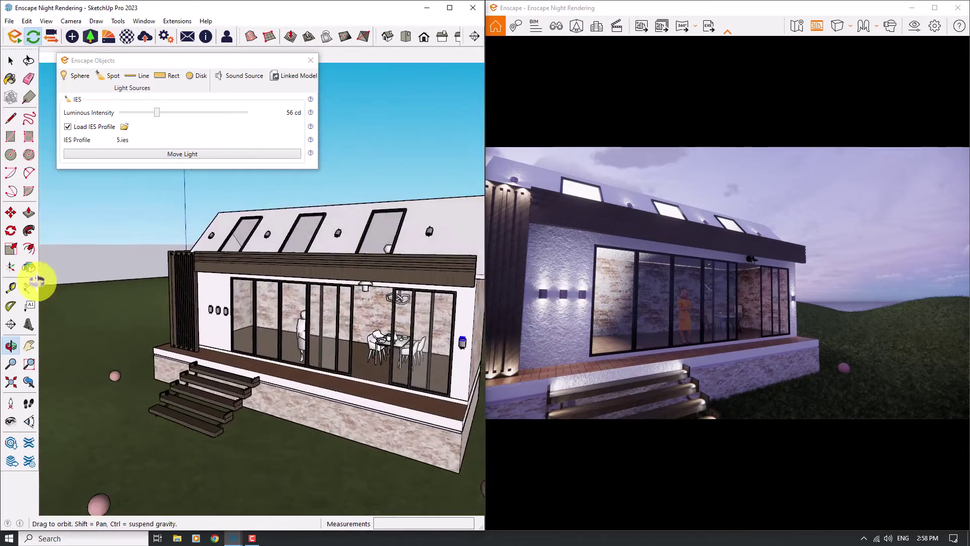
scroll(217, 303, "up", 8)
mouse_move(244, 277)
middle_mouse_down()
mouse_move(9, 271)
mouse_move(281, 234)
middle_mouse_up()
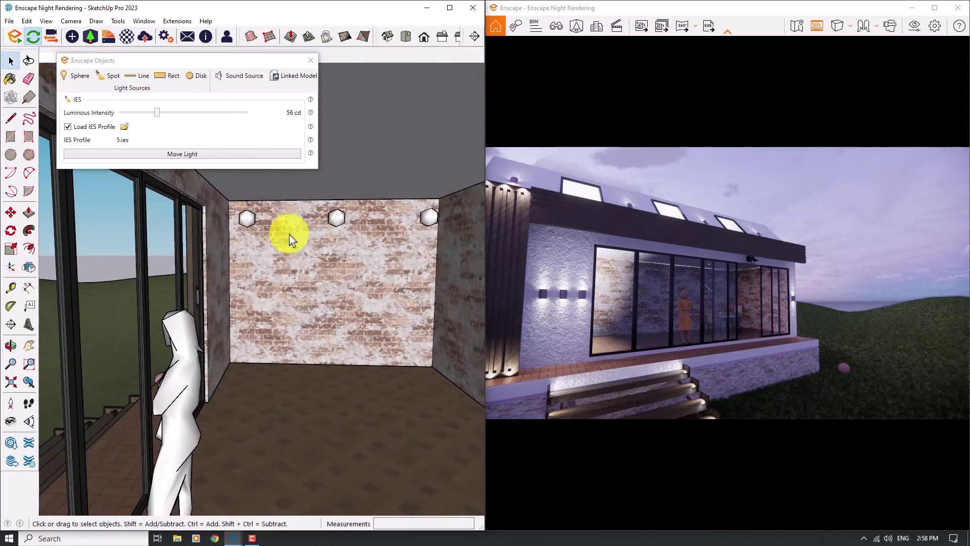
left_click(337, 219)
right_click(253, 113)
left_click(264, 129)
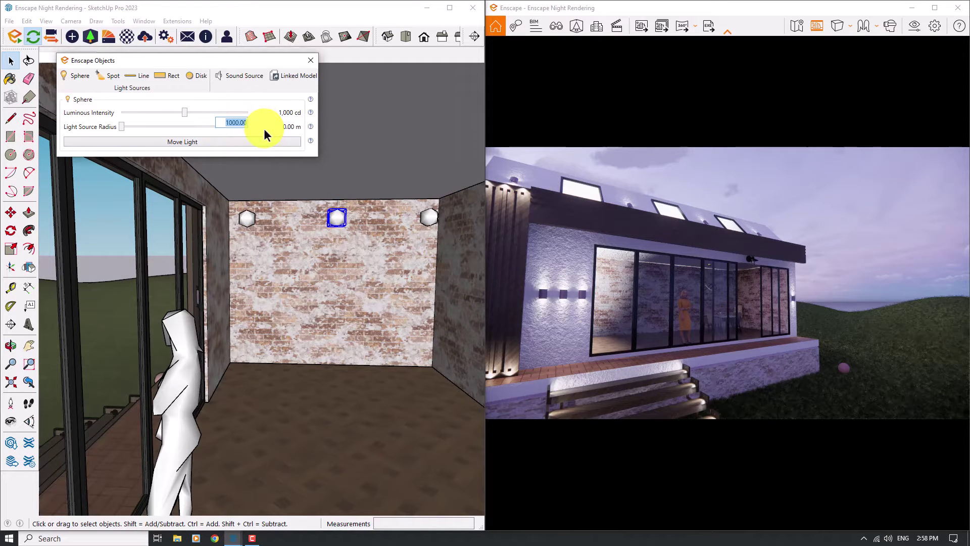
type("444")
key("Return")
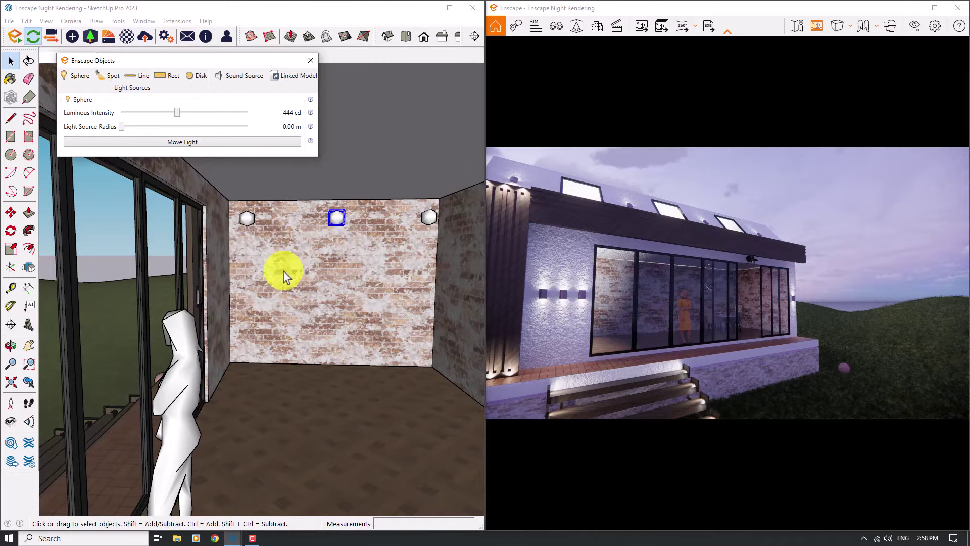
Step: Set the luminous intensity of the IES light on top of the floor lamp in the dining corner to 600 cd
middle_click_drag(284, 272, 504, 275)
key("space")
scroll(163, 243, "down", 5)
middle_click_drag(162, 243, 505, 297)
scroll(297, 249, "up", 10)
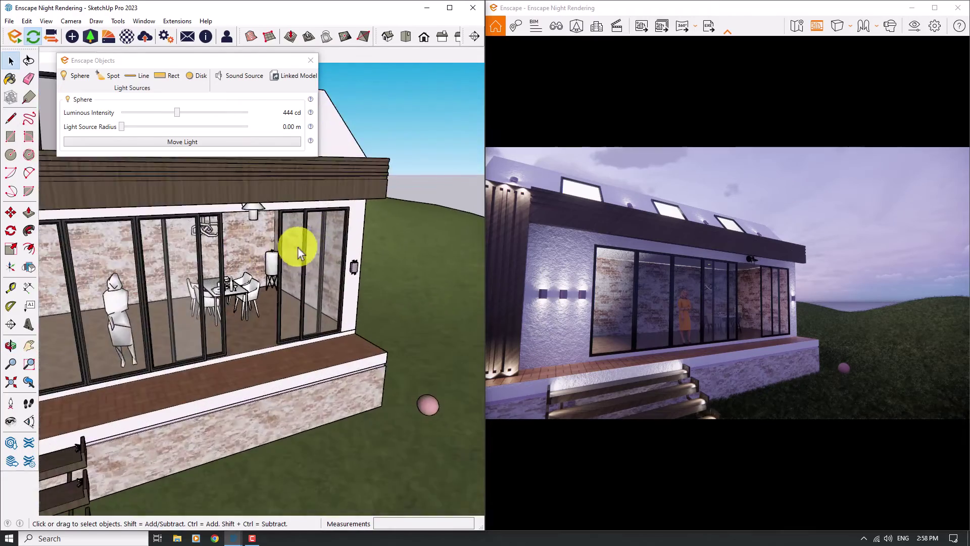
scroll(280, 250, "up", 6)
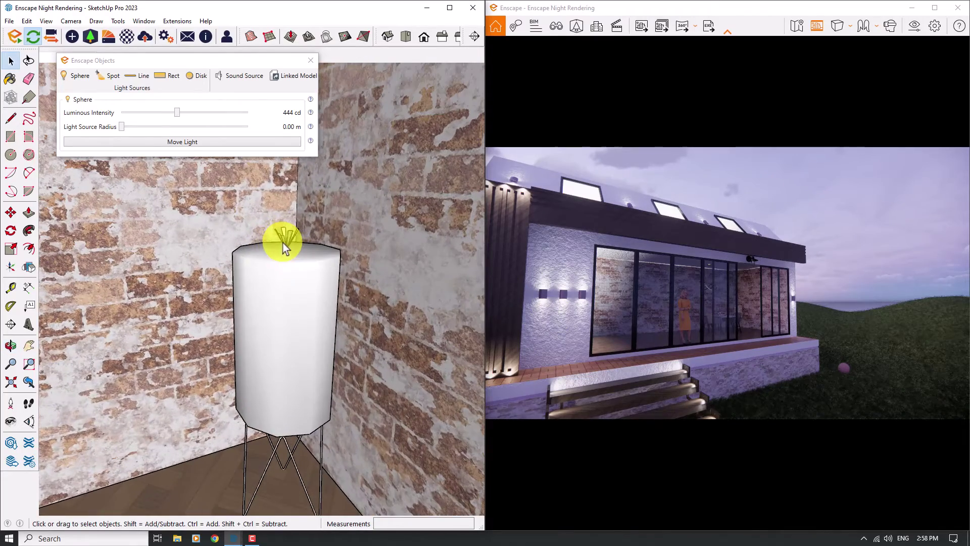
left_click_drag(739, 311, 730, 309)
key("w")
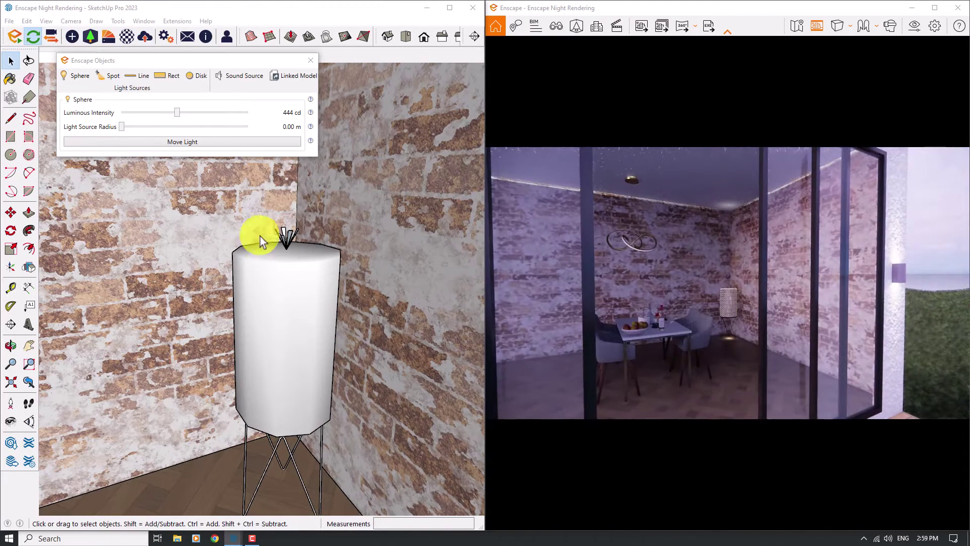
left_click(287, 238)
left_click_drag(151, 112, 177, 112)
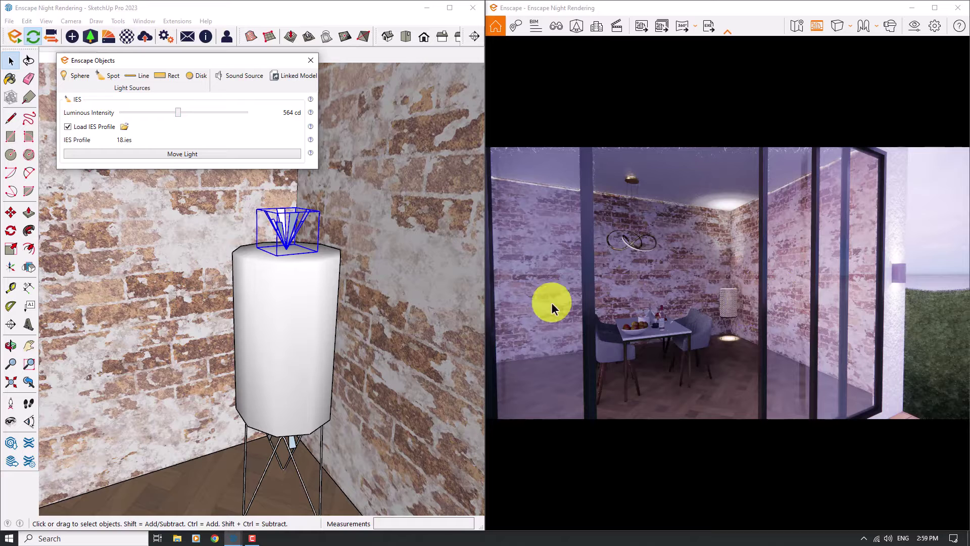
left_click(253, 115)
left_click(268, 130)
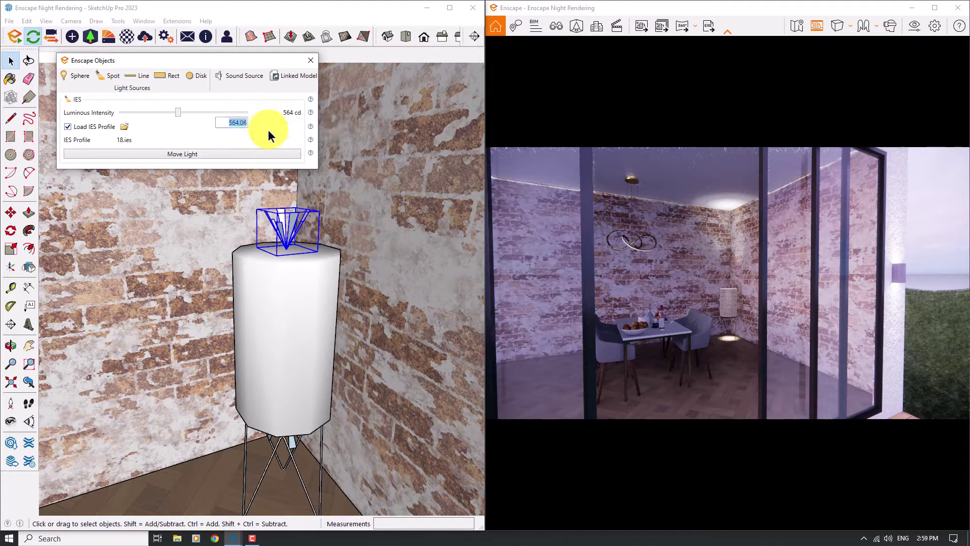
type("600")
key("Return")
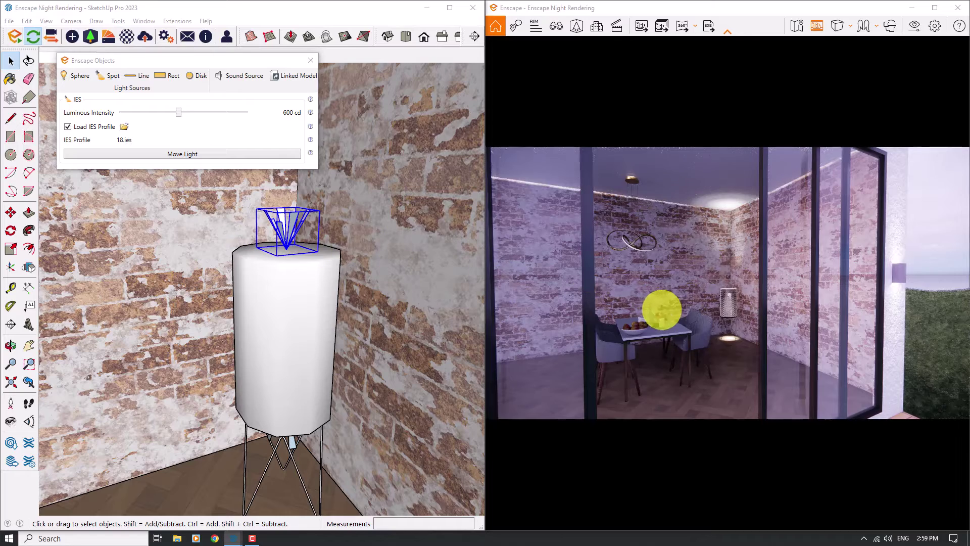
Step: Pull the live render view back outside to the stairs and glazed facade, and close the Enscape Objects window
left_click_drag(663, 310, 663, 310)
scroll(664, 310, "up", 10)
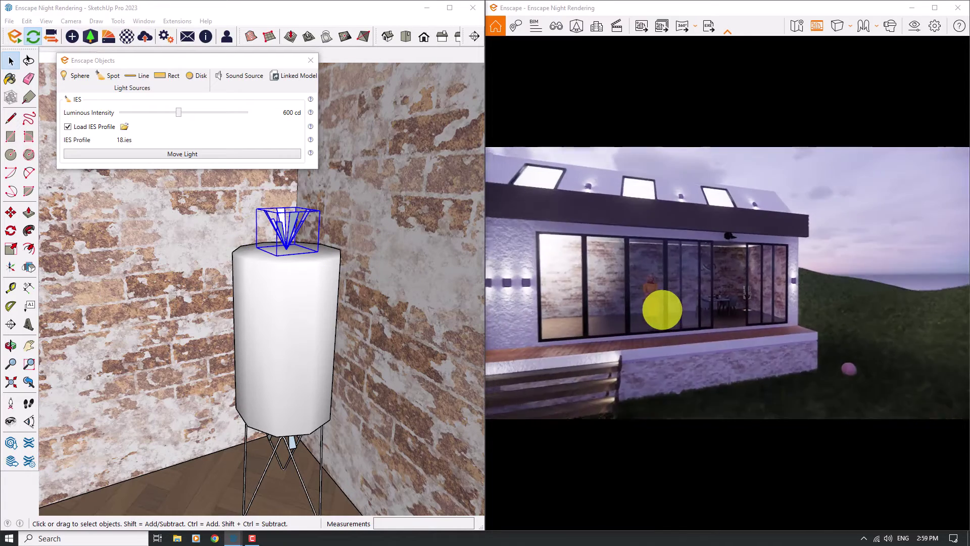
middle_click_drag(664, 310, 664, 309)
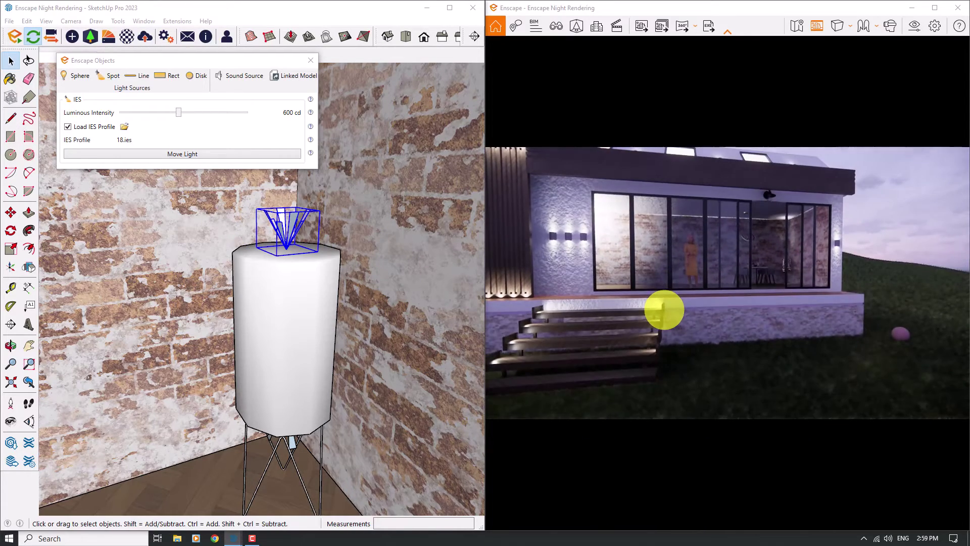
left_click(311, 60)
Step: Select the house base with the recessed strip under the terrace edge, and frame the stairs and base in the live render
scroll(341, 184, "down", 10)
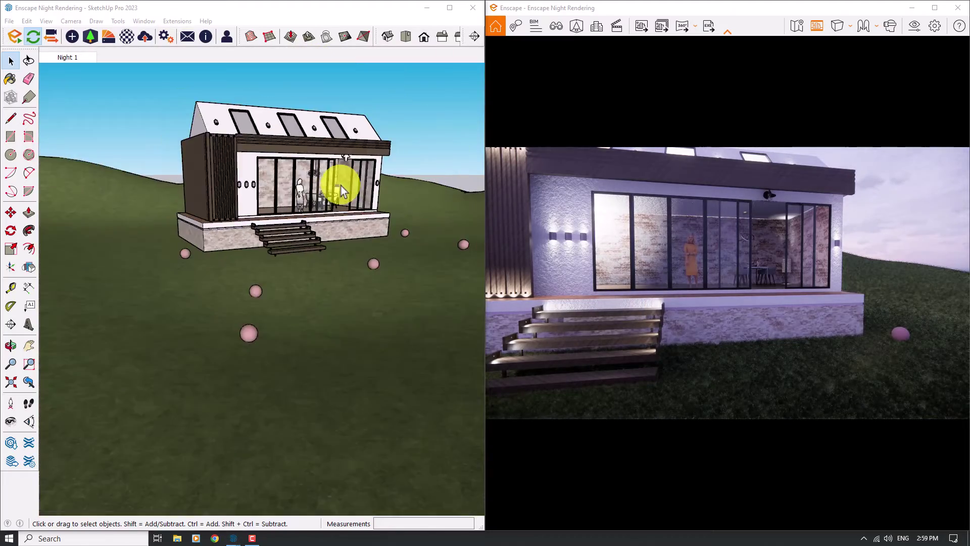
scroll(340, 186, "up", 1)
middle_click_drag(341, 186, 156, 246)
scroll(462, 253, "up", 4)
scroll(474, 260, "up", 2)
mouse_move(450, 254)
middle_mouse_down()
mouse_move(86, 276)
mouse_move(281, 263)
middle_mouse_up()
scroll(308, 256, "up", 4)
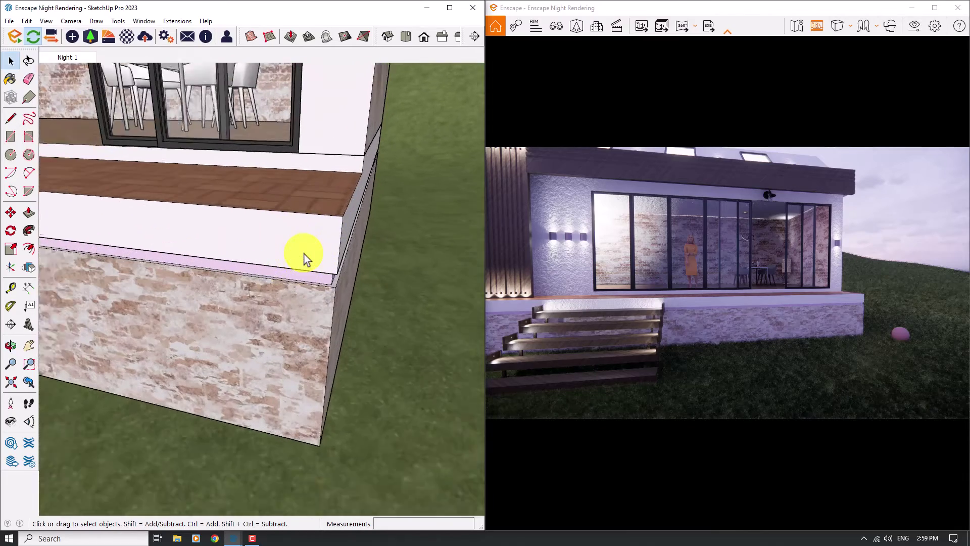
scroll(304, 254, "up", 1)
mouse_move(316, 298)
middle_mouse_down()
mouse_move(290, 270)
mouse_move(430, 181)
mouse_move(419, 210)
mouse_move(457, 274)
middle_mouse_up()
scroll(287, 267, "up", 4)
left_click(456, 274)
right_click_drag(637, 361, 679, 340)
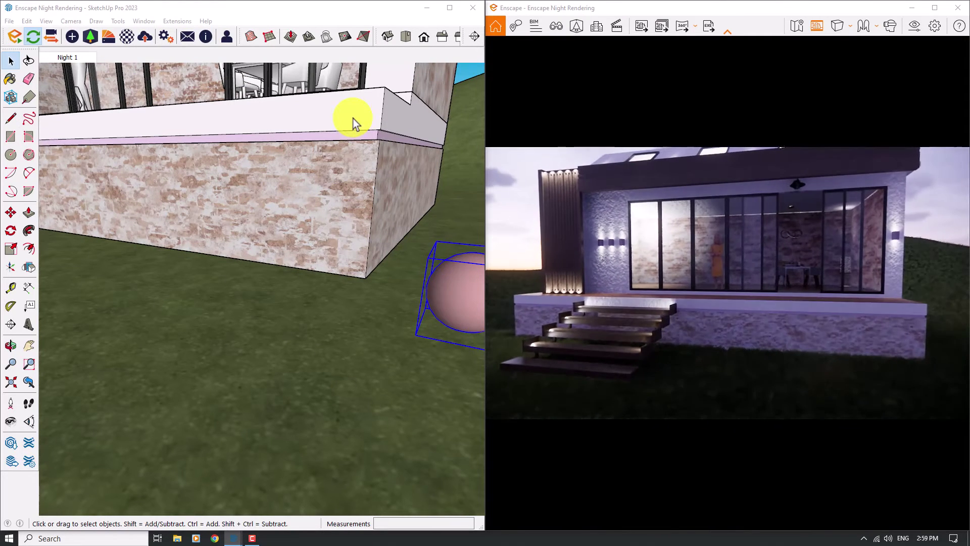
scroll(352, 146, "up", 5)
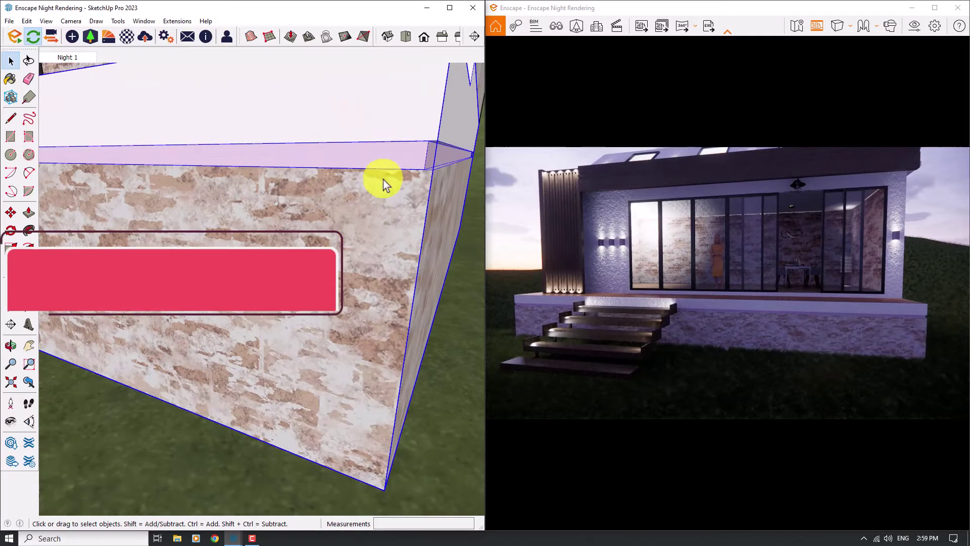
Step: Open the Enscape Material Editor and set the Thistle HI material's albedo color to white
left_click(117, 41)
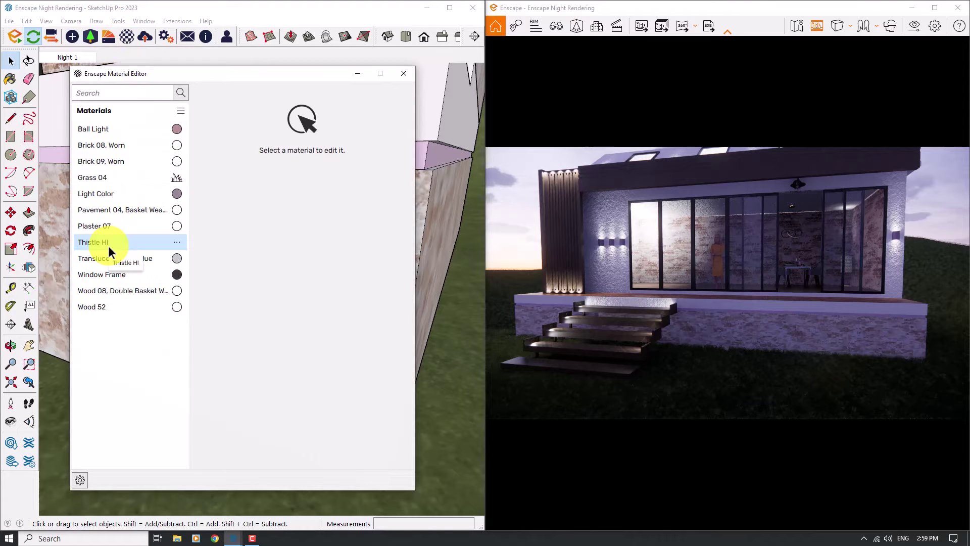
left_click(108, 246)
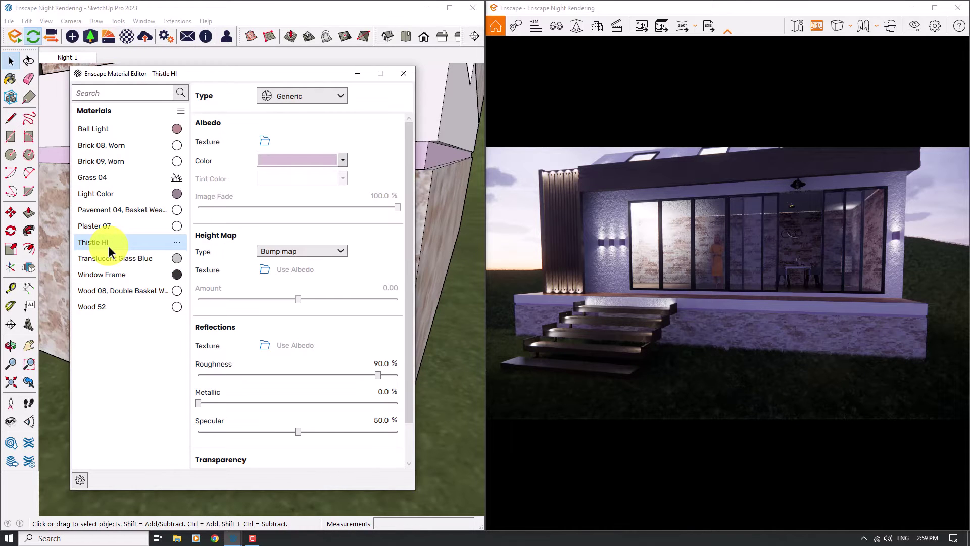
left_click(343, 159)
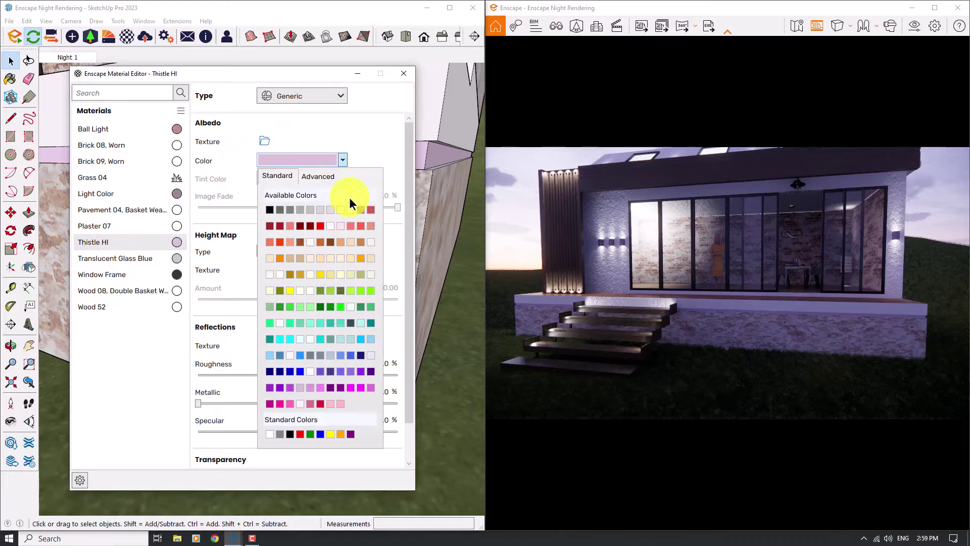
left_click(355, 199)
Step: Change the Thistle HI material type to Self-illuminated and set its luminance to 1,000 cd/m²
left_click(332, 96)
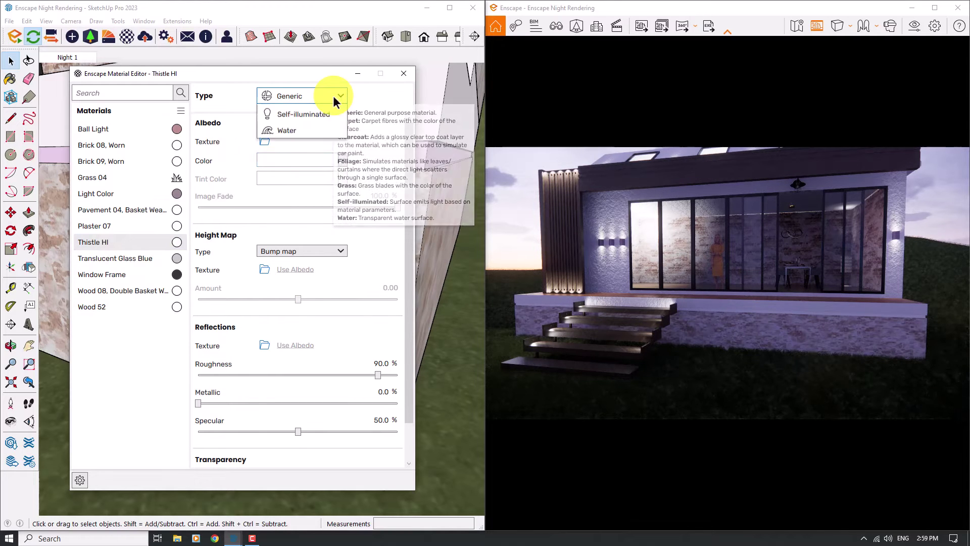
left_click(291, 193)
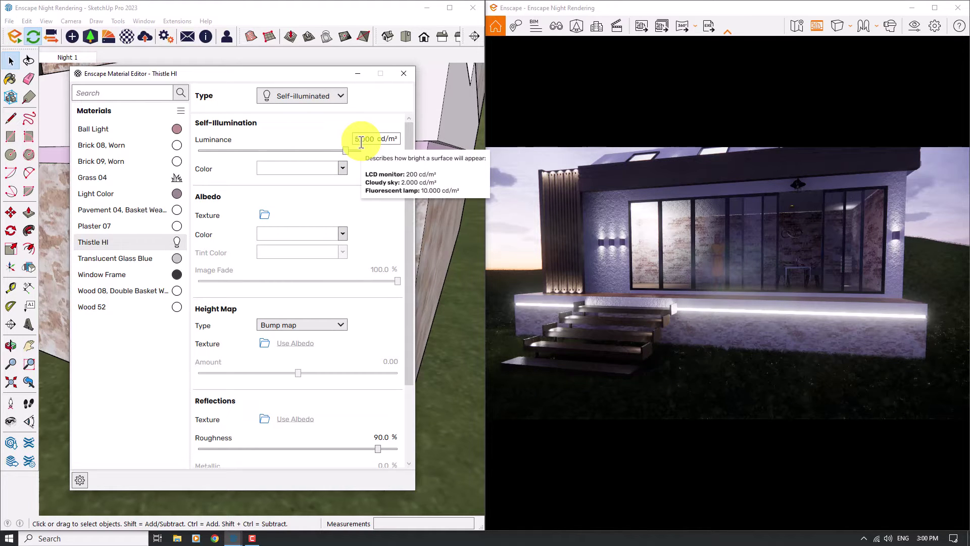
left_click(362, 140)
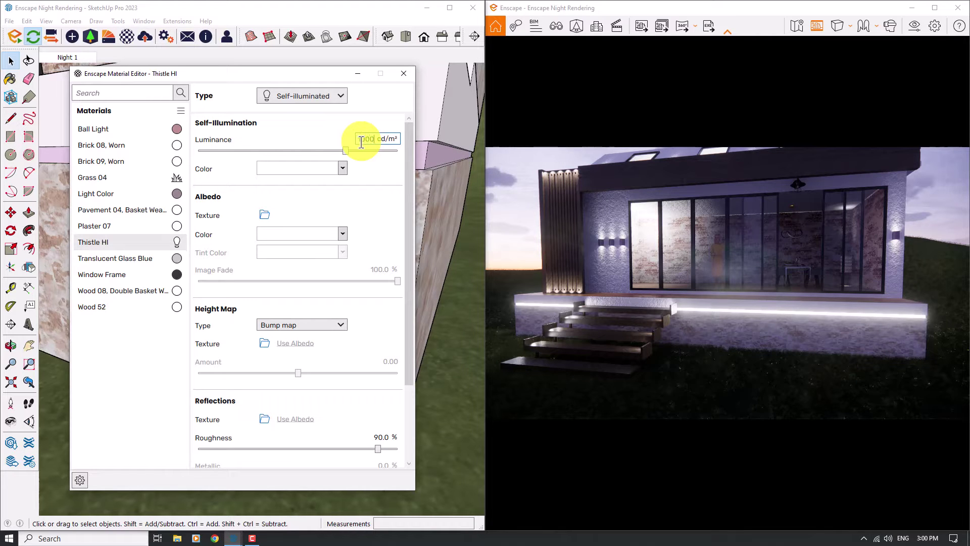
key("Return")
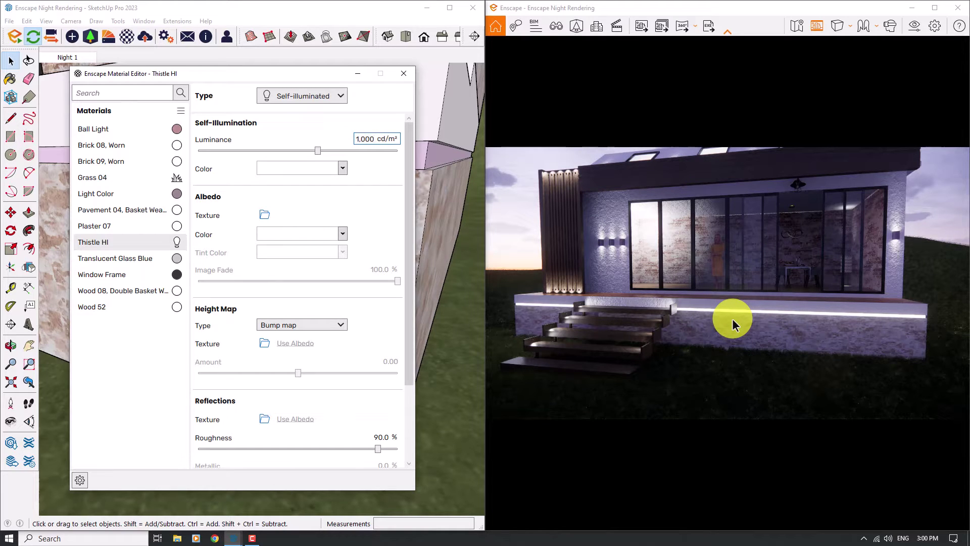
Step: Change the Ball Light material type to Self-illuminated for the sphere lamps on the grass
scroll(535, 339, "down", 5)
mouse_move(535, 338)
left_mouse_down()
mouse_move(542, 343)
mouse_move(534, 339)
left_mouse_up()
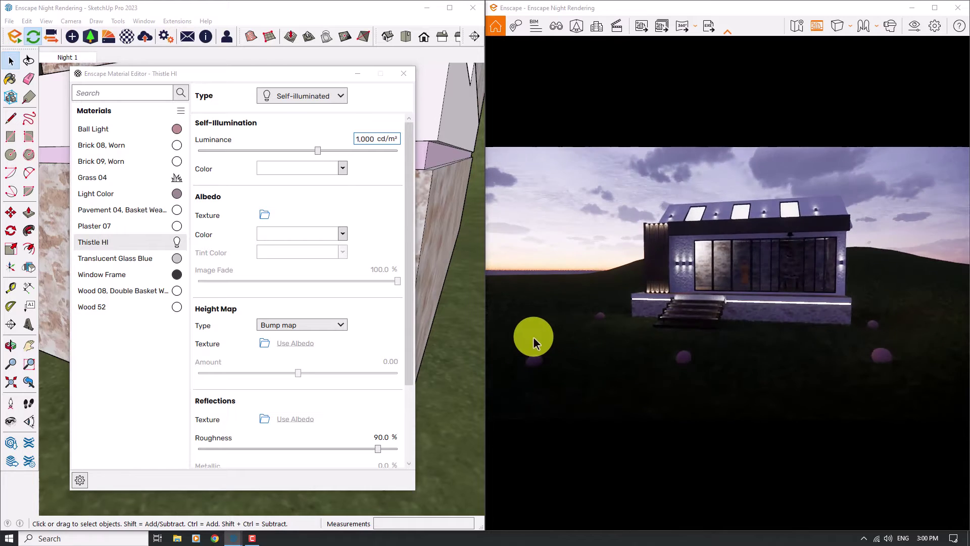
right_click_drag(698, 336, 696, 336)
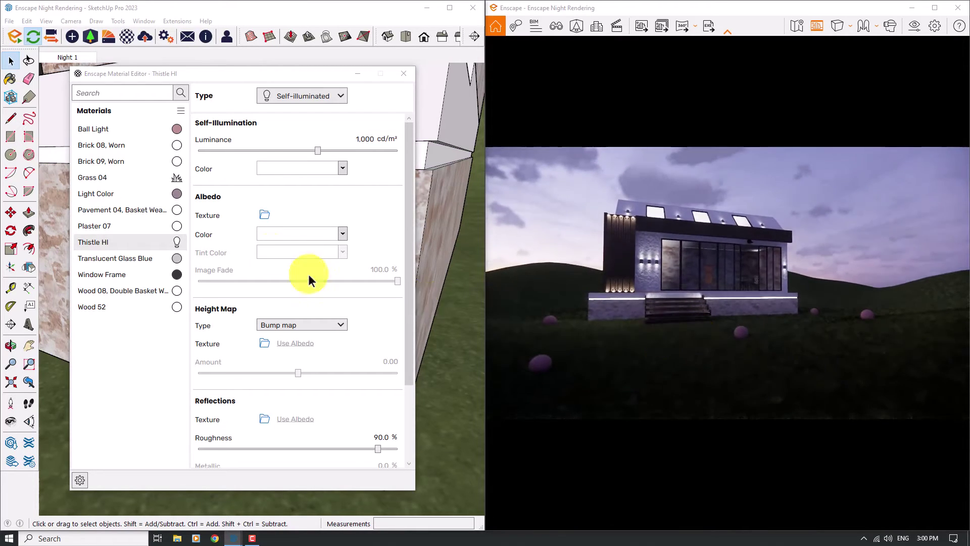
left_click(94, 132)
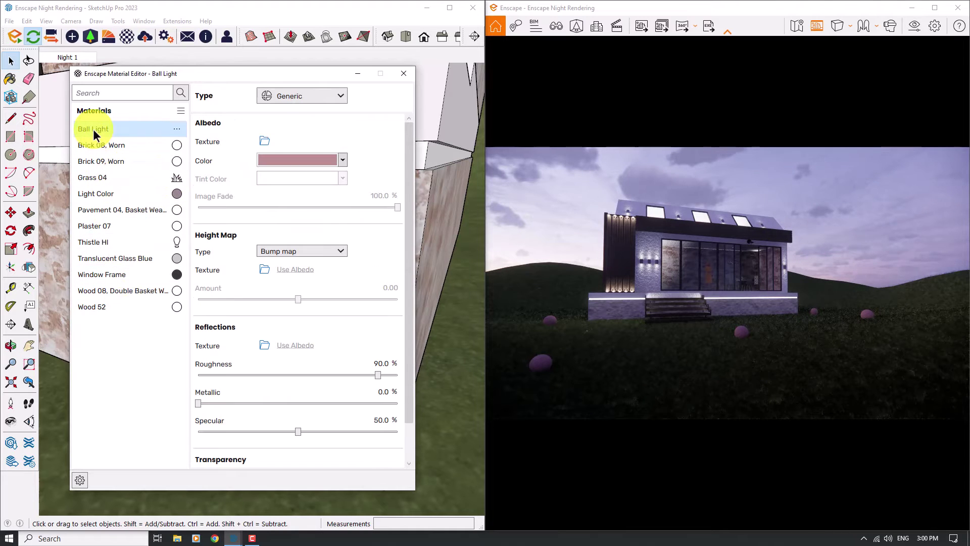
left_click(301, 97)
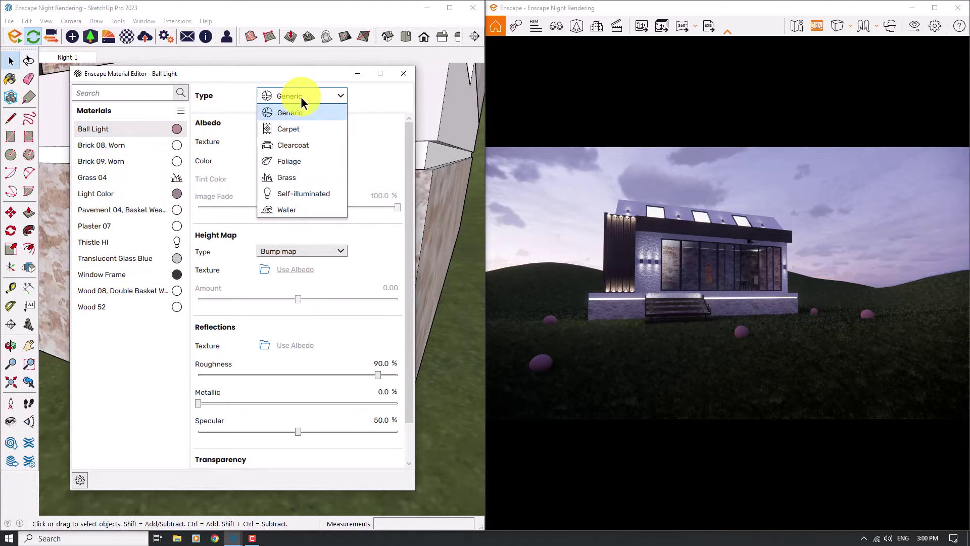
left_click(303, 194)
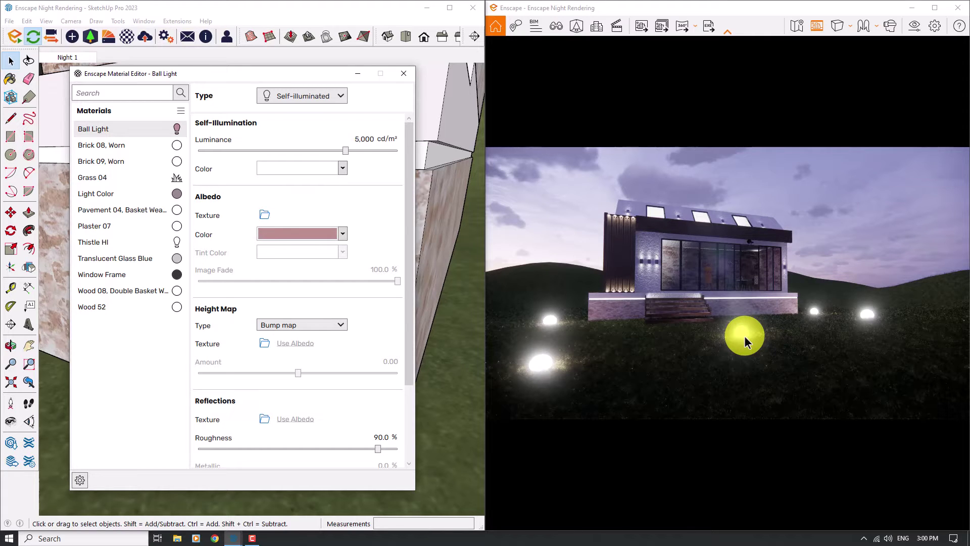
Step: Copy the Ball Light albedo color #BC9090 into its self-illumination color, and close the Enscape Material Editor
left_click(332, 232)
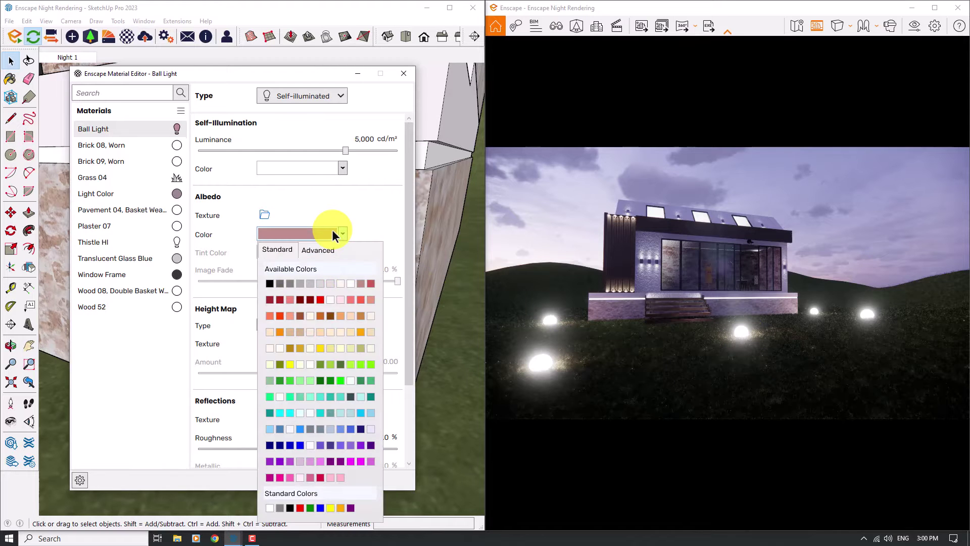
left_click(318, 251)
double_click(325, 321)
key("ctrl+c")
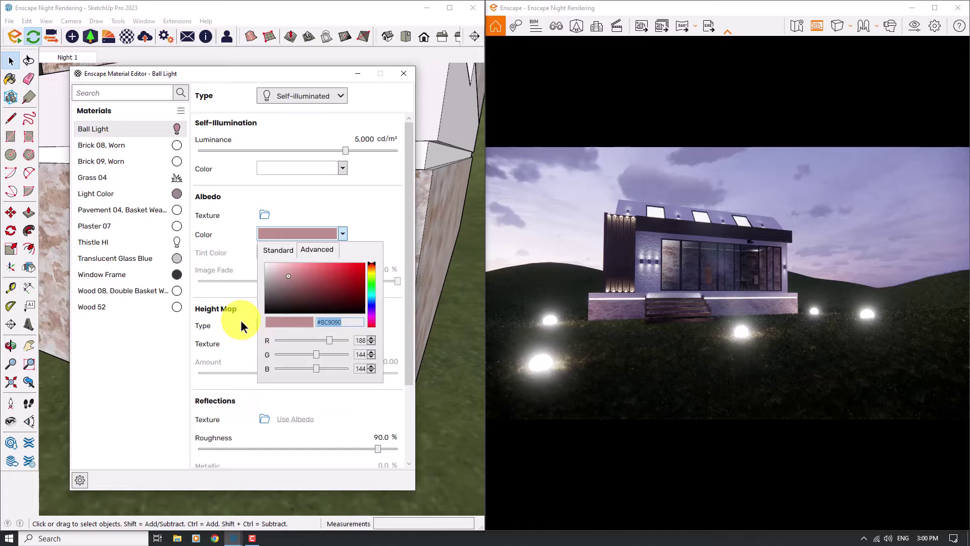
left_click(341, 171)
left_click(342, 169)
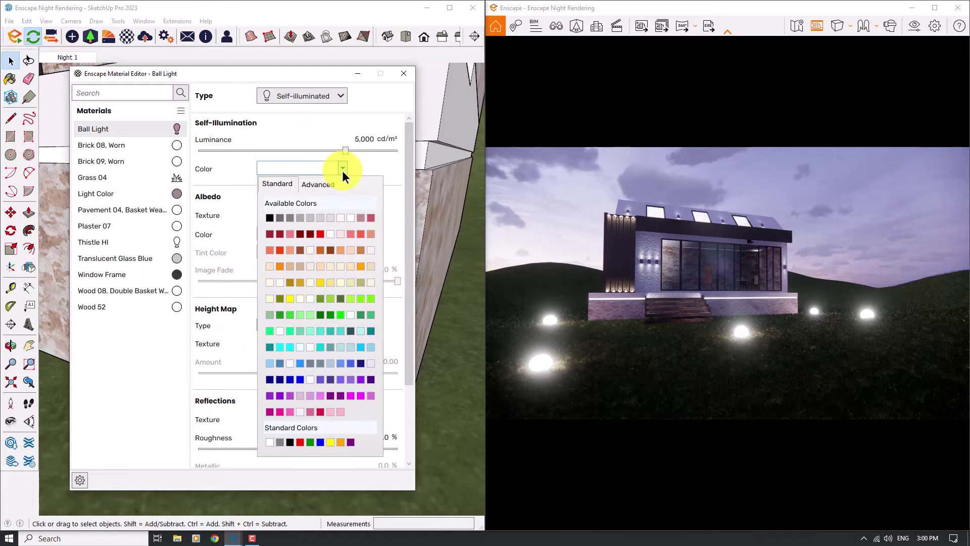
left_click(314, 185)
key("ctrl+v")
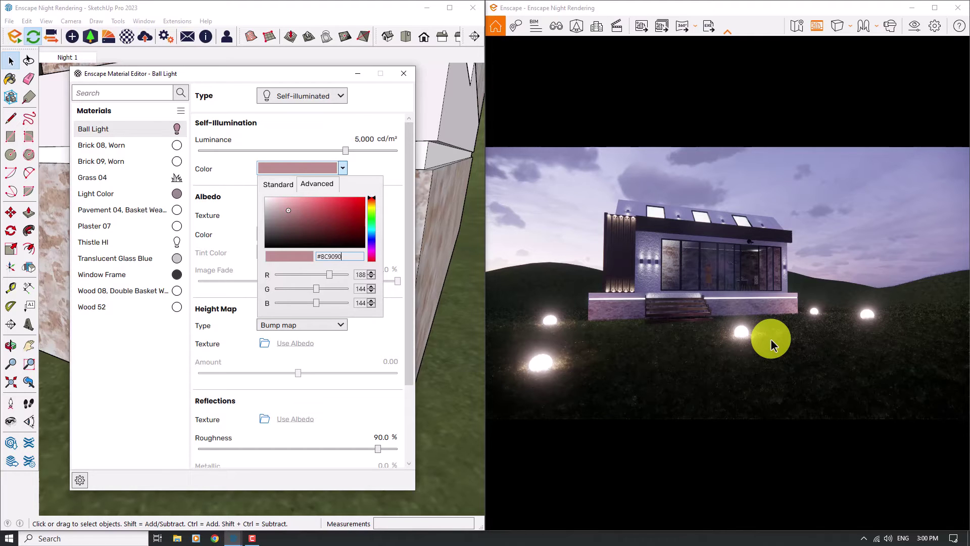
left_click(344, 129)
left_click(404, 73)
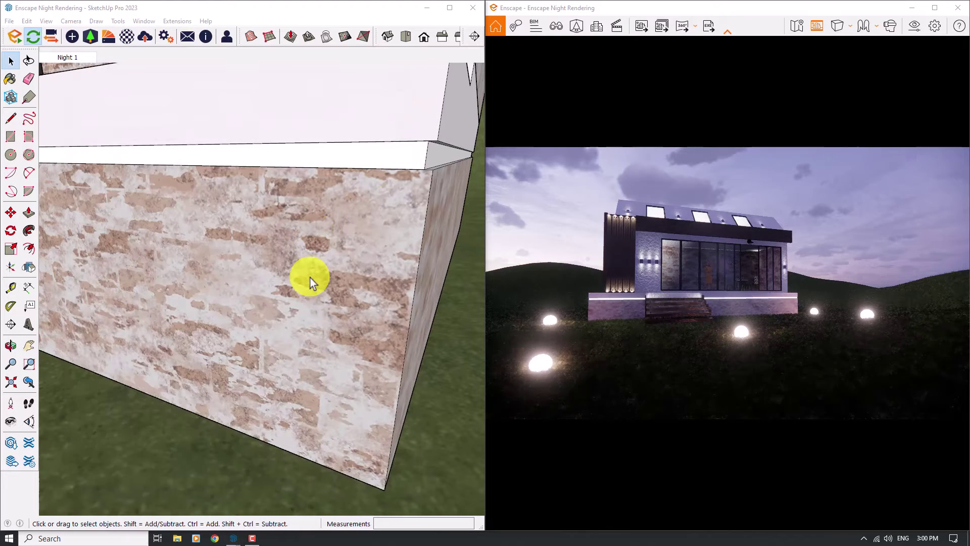
Step: Select the sphere light under the sloped roof, set its luminous intensity to 500 cd, and close Enscape Objects
scroll(310, 277, "down", 5)
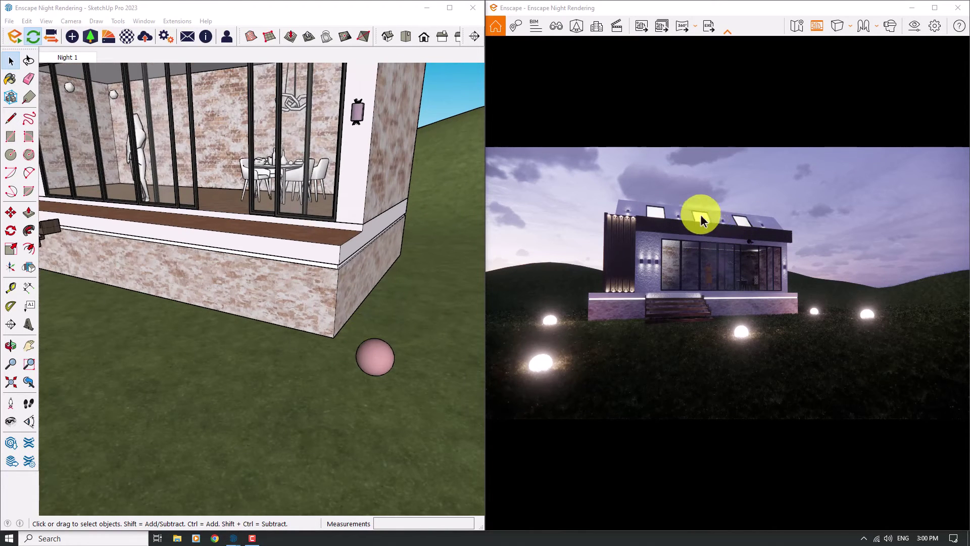
scroll(364, 399, "down", 5)
scroll(316, 111, "up", 4)
mouse_move(316, 112)
middle_mouse_down()
mouse_move(553, 257)
mouse_move(599, 270)
middle_mouse_up()
scroll(207, 245, "up", 3)
middle_click_drag(498, 213, 508, 207)
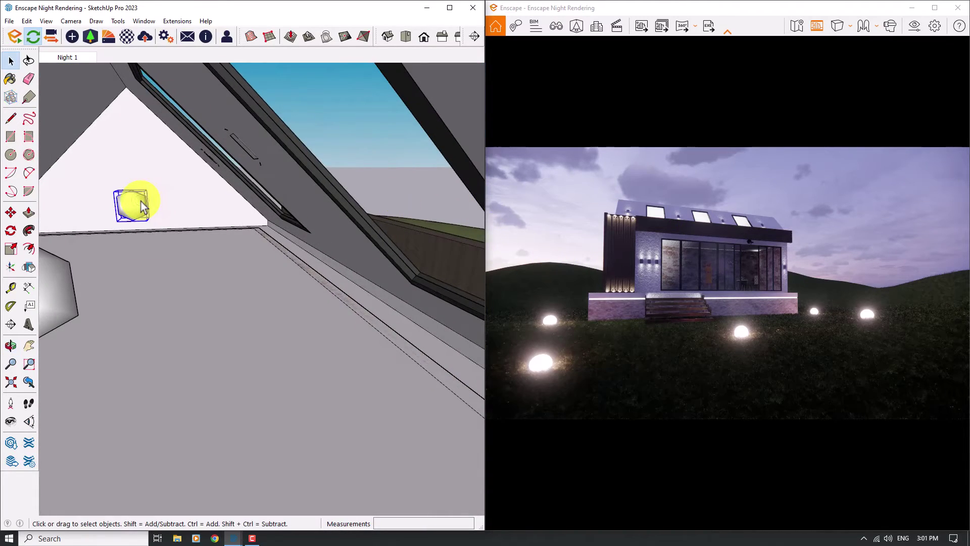
left_click(73, 36)
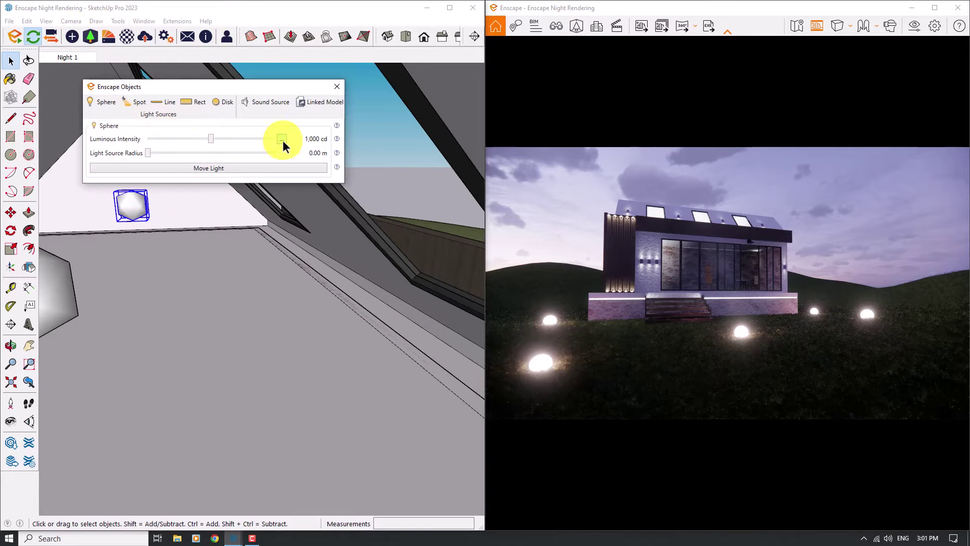
left_click(282, 140)
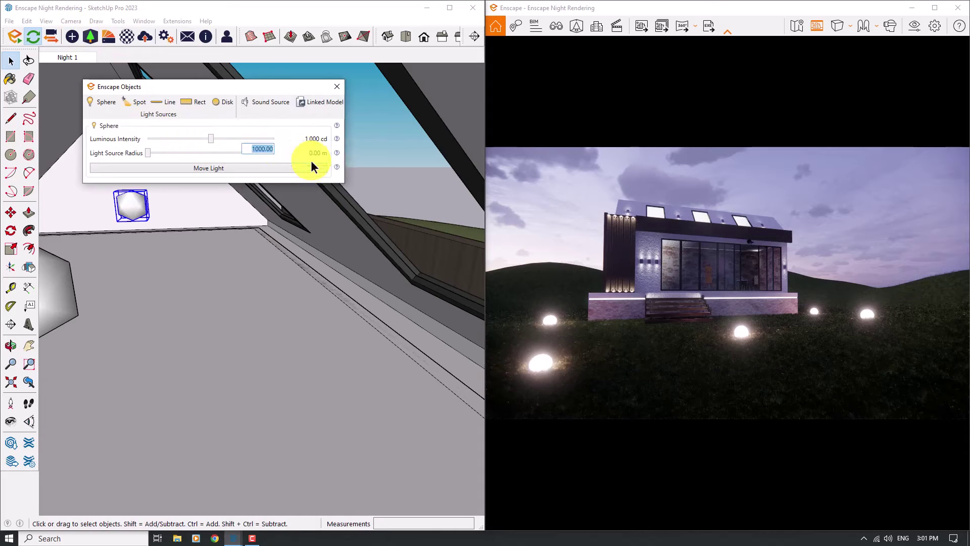
type("500")
key("Return")
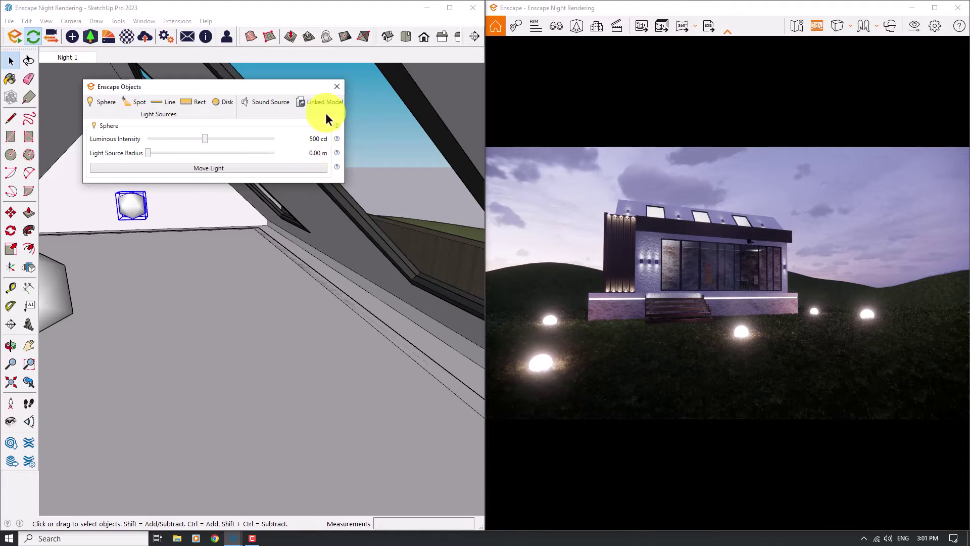
left_click(337, 87)
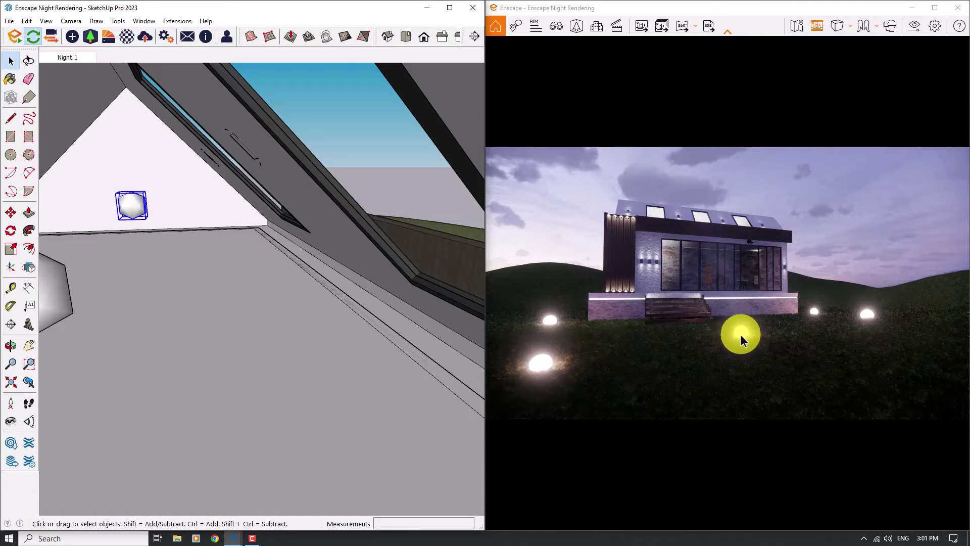
Step: Paint the sphere lights under the sloped roof with the in-model Ball Light material
left_click(10, 80)
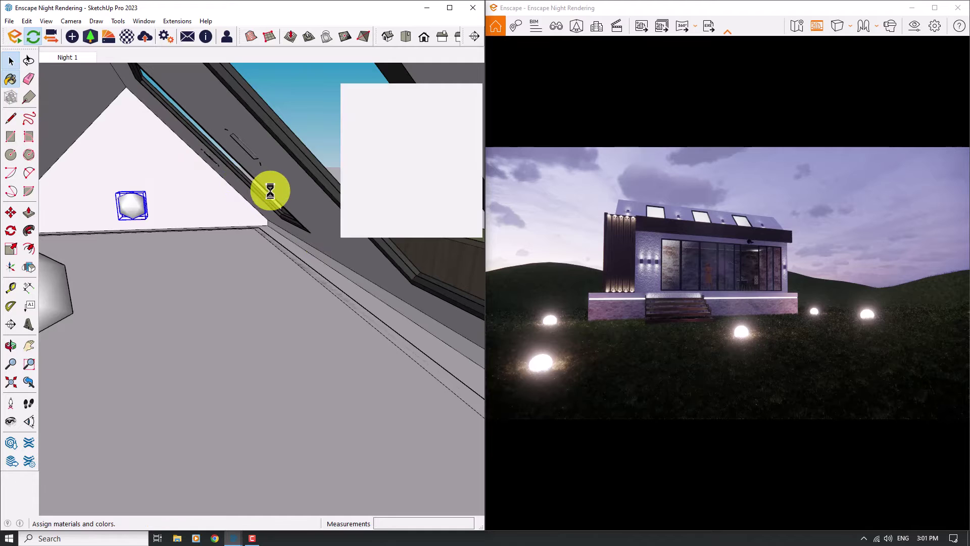
left_click(401, 145)
scroll(401, 152, "up", 2)
left_click(403, 158)
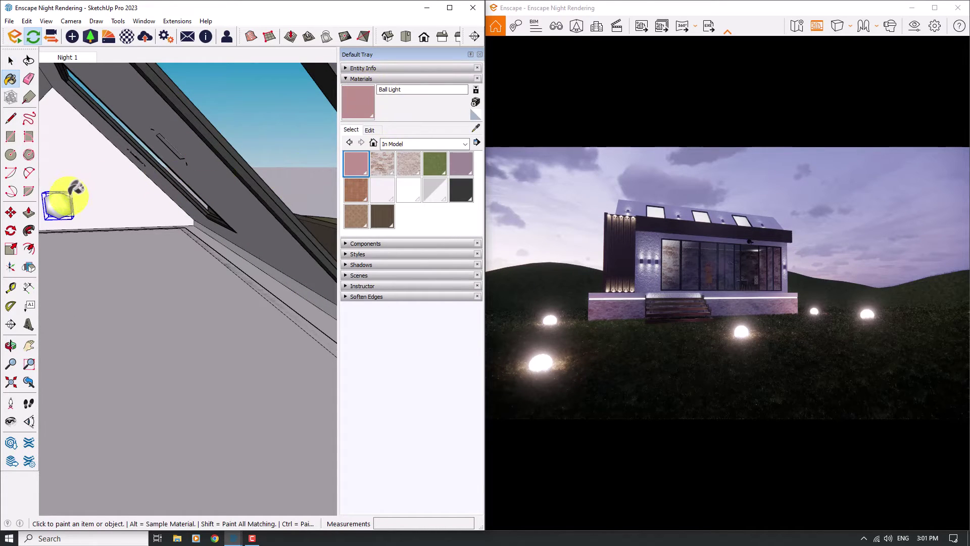
middle_click_drag(119, 278, 210, 254)
left_click(258, 235)
mouse_move(260, 275)
middle_mouse_down()
mouse_move(195, 264)
mouse_move(222, 245)
mouse_move(199, 217)
mouse_move(245, 223)
middle_mouse_up()
left_click(245, 223)
key("space")
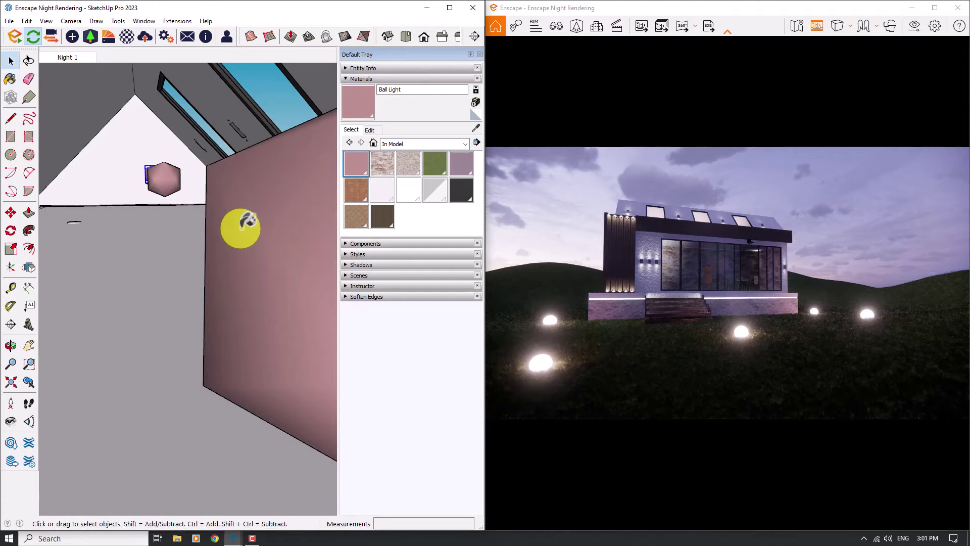
Step: Examine the skylights, the roof lamps and the wall lamp beside the glazing in the model and the live render
middle_click_drag(223, 263, 20, 255)
scroll(306, 198, "down", 2)
mouse_move(306, 202)
middle_mouse_down()
mouse_move(97, 141)
mouse_move(98, 133)
middle_mouse_up()
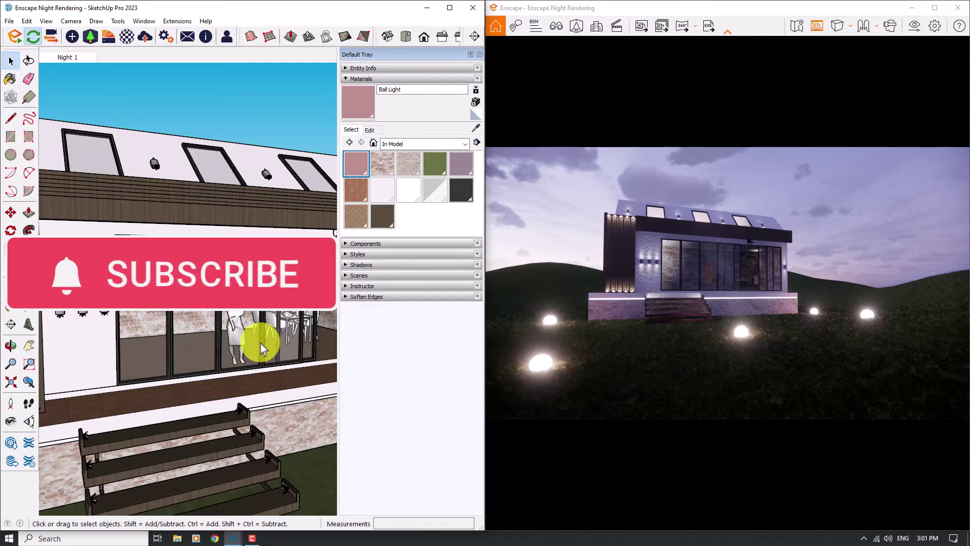
mouse_move(801, 301)
left_mouse_down()
mouse_move(752, 269)
mouse_move(741, 296)
left_mouse_up()
key("w")
mouse_move(152, 234)
middle_mouse_down()
mouse_move(199, 308)
mouse_move(244, 162)
middle_mouse_up()
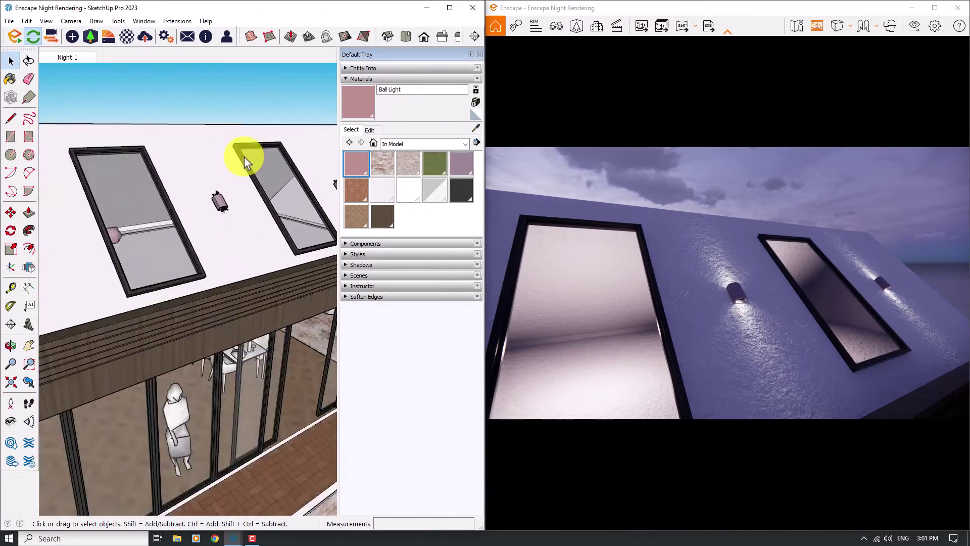
scroll(205, 198, "up", 5)
scroll(113, 152, "down", 5)
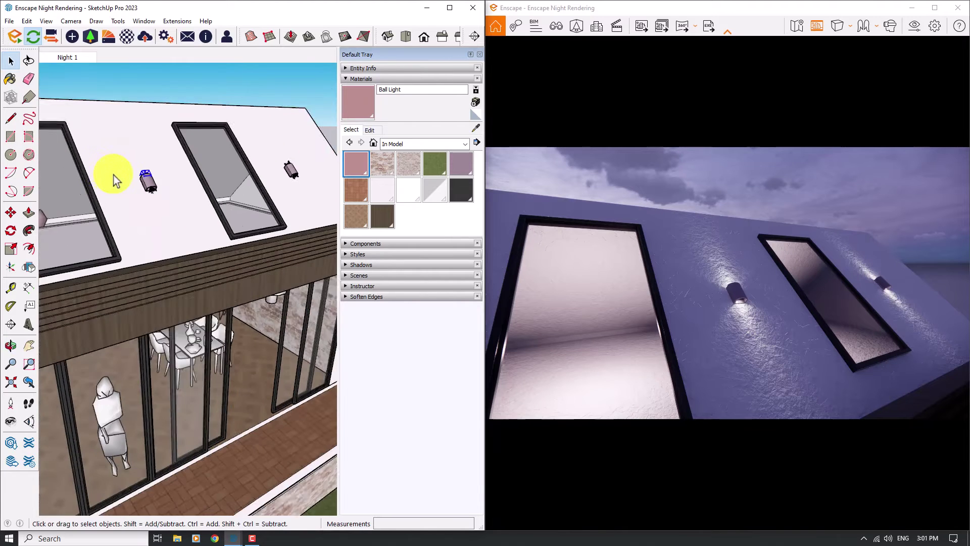
middle_click_drag(114, 180, 288, 284)
scroll(288, 283, "up", 5)
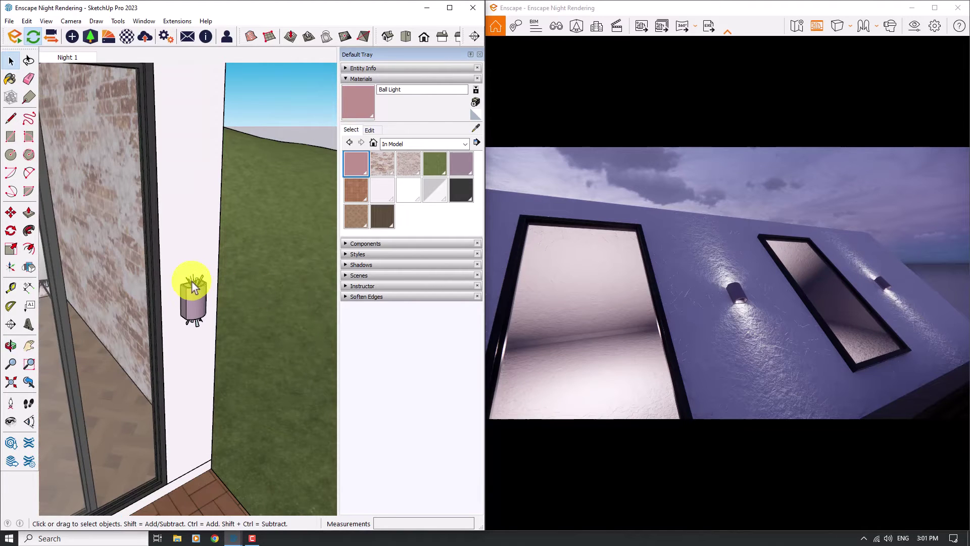
scroll(194, 287, "down", 8)
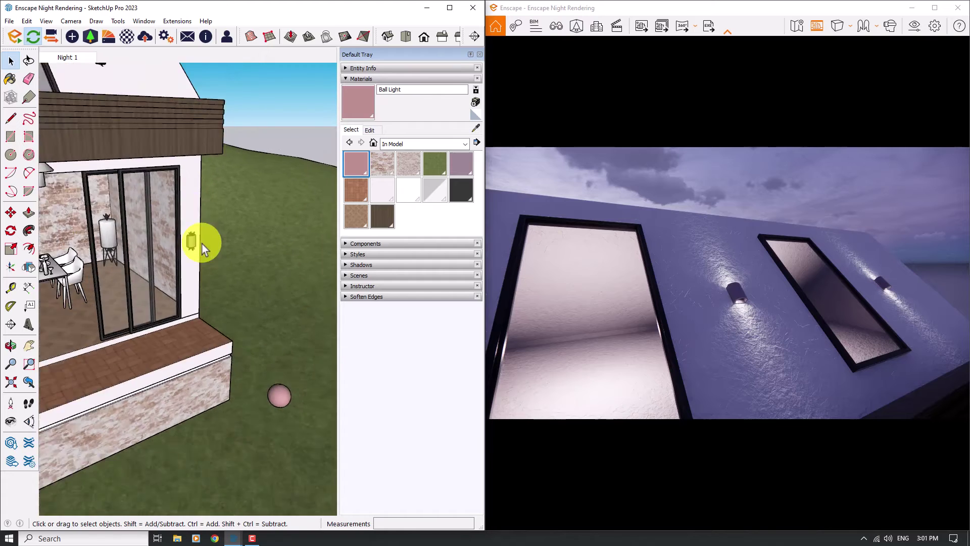
scroll(106, 208, "up", 3)
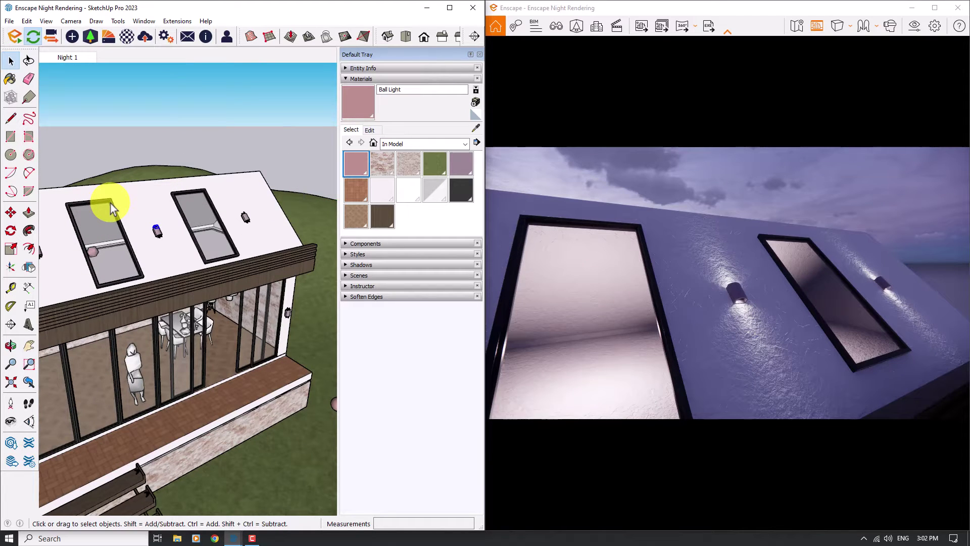
Step: Return to the Night 1 scene, maximize the Enscape render window, and switch its projection to Two-Point
left_click(70, 56)
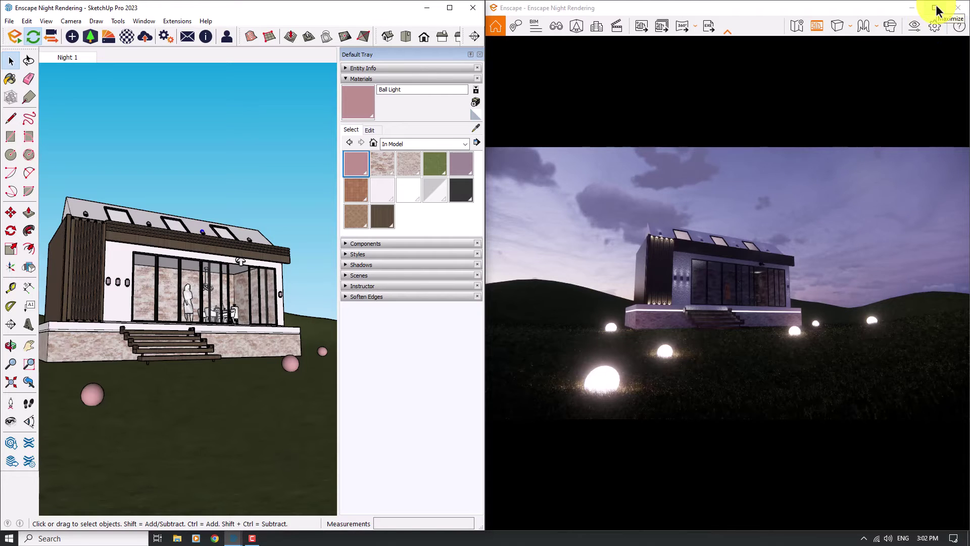
left_click(935, 8)
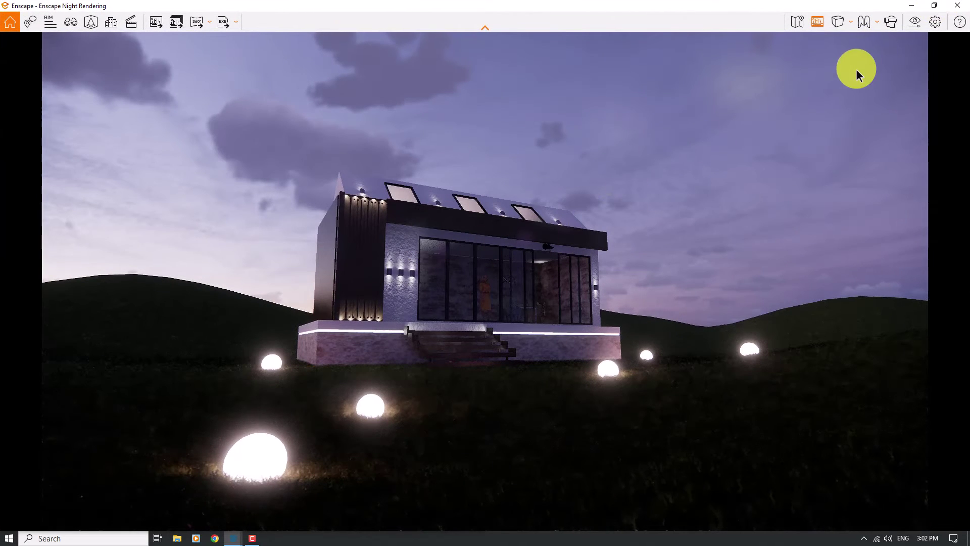
left_click(845, 27)
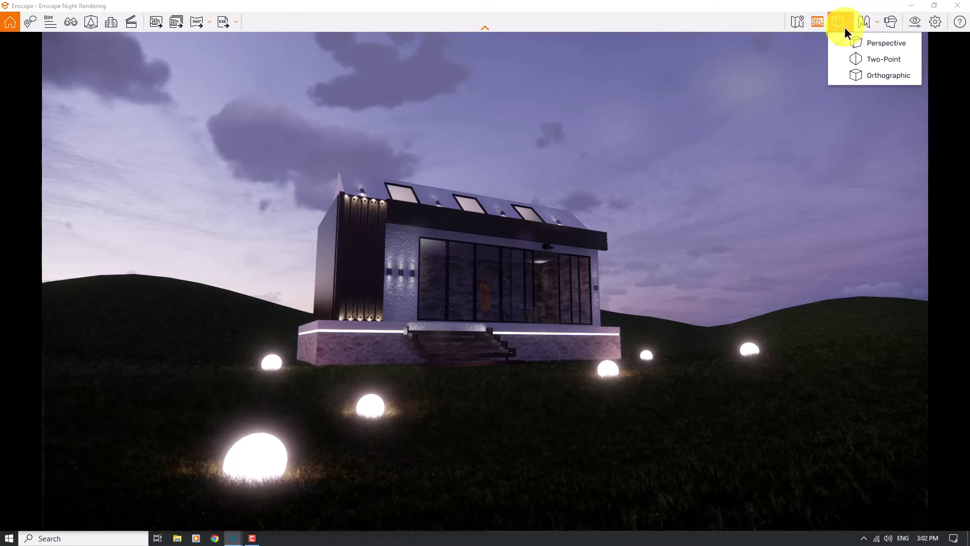
left_click(868, 62)
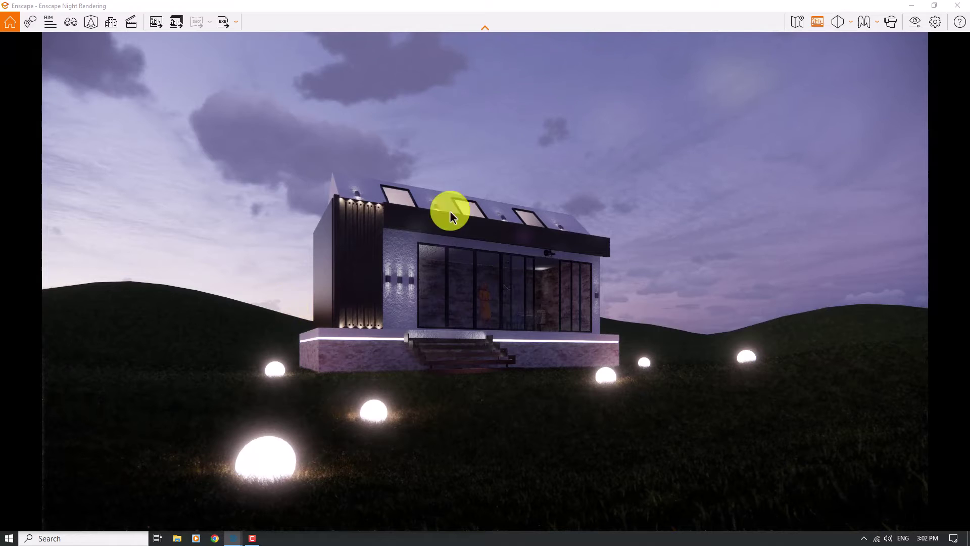
Step: Raise the Artificial Light Brightness to 146% in the atmosphere section of the Enscape Visual Settings
left_click(913, 22)
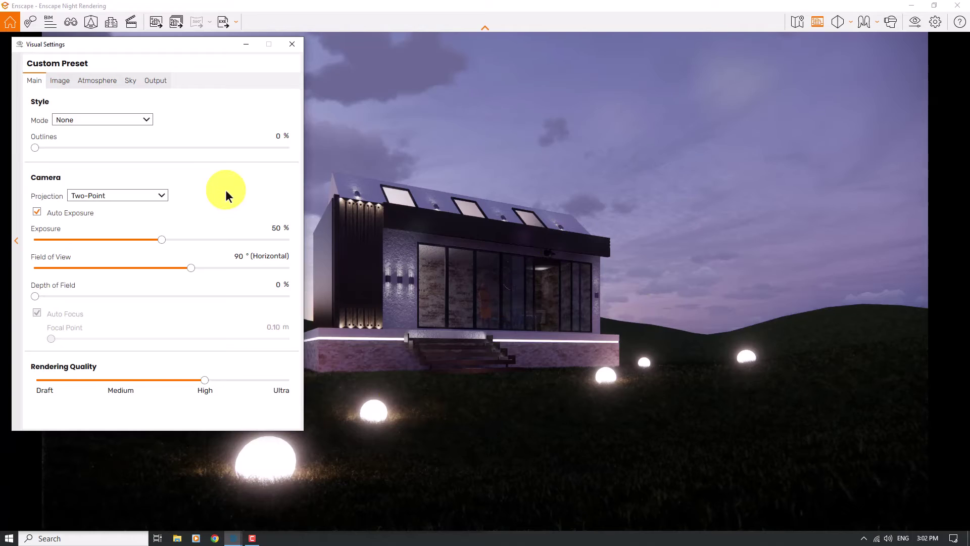
left_click(109, 83)
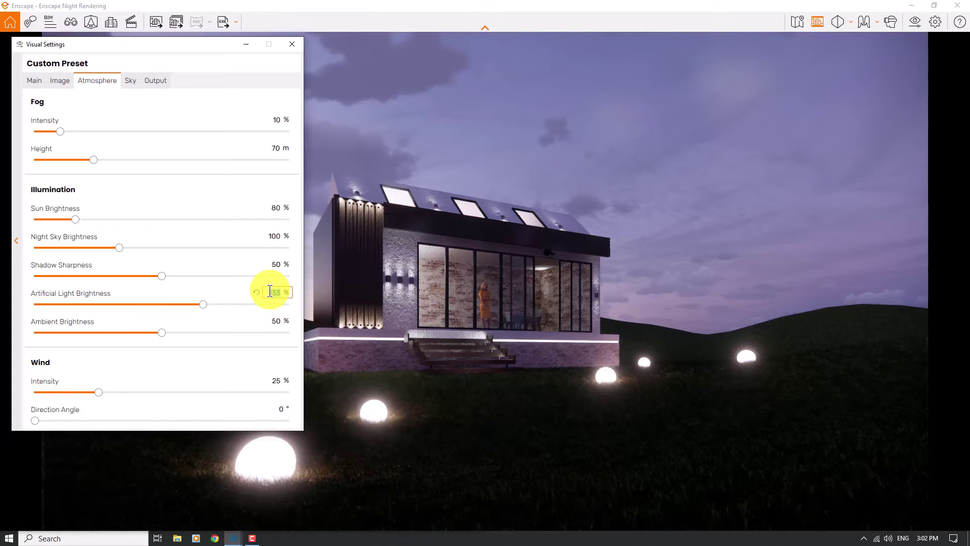
key("Return")
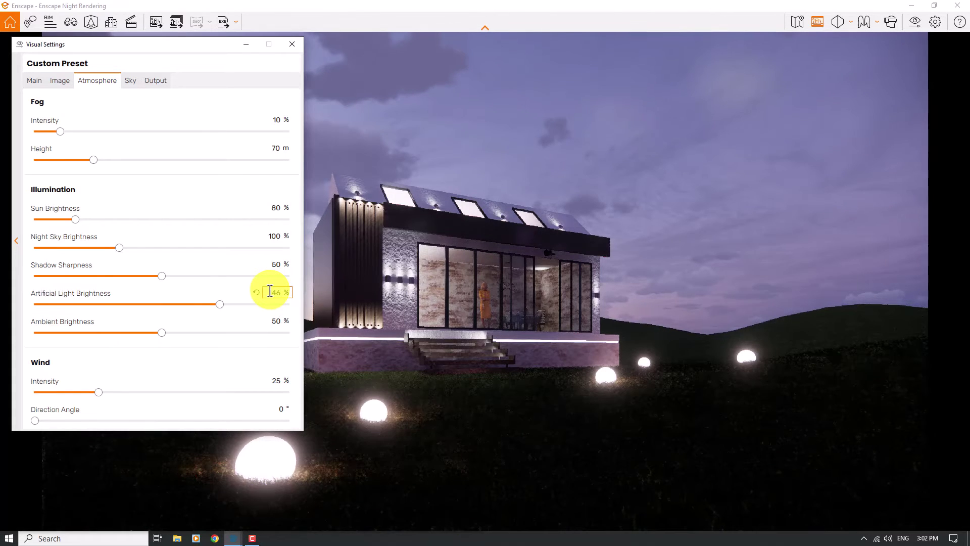
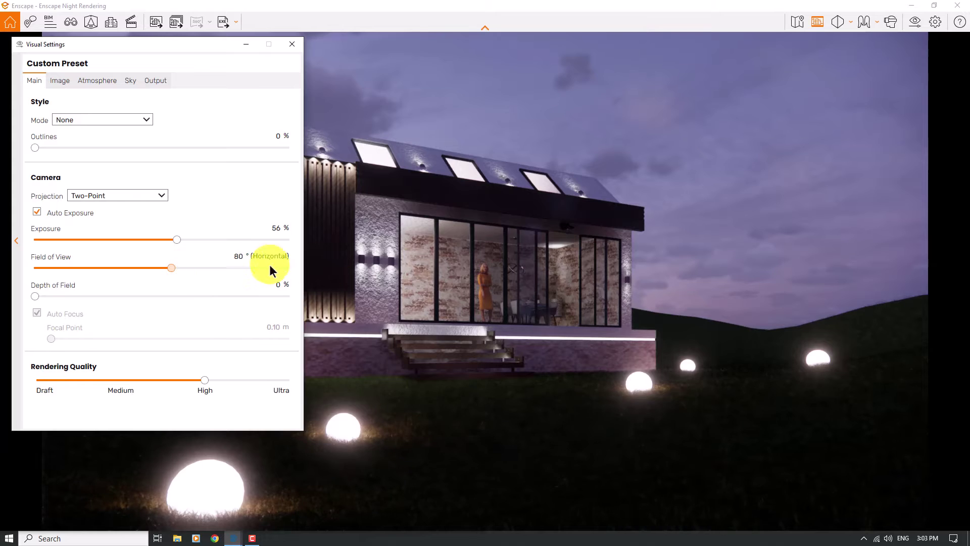
Step: Set the camera's horizontal field of view to 80° and the depth of field to 8%
scroll(242, 260, "down", 3)
scroll(242, 261, "up", 3)
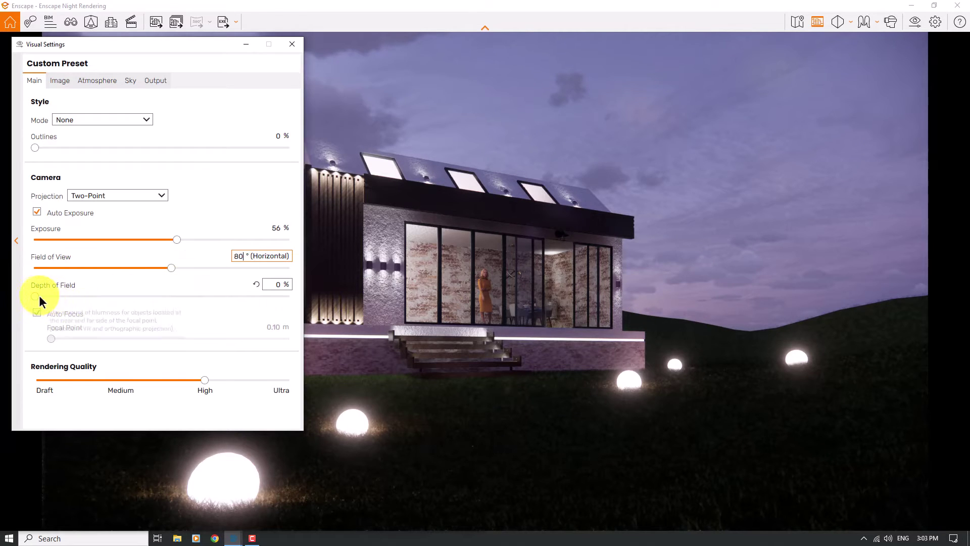
left_click_drag(39, 296, 54, 296)
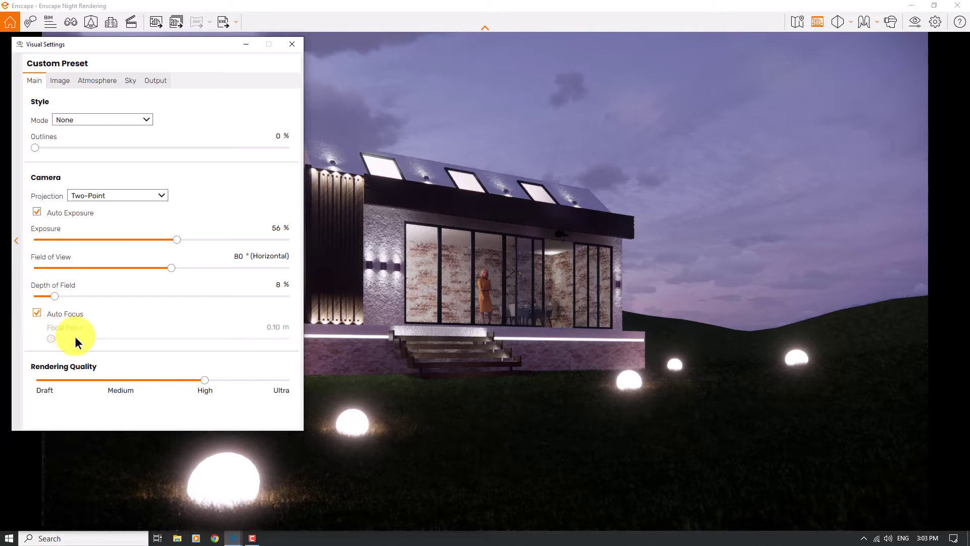
Step: Turn off Auto Focus and set the camera's focal point to 14.30 m
left_click(52, 339)
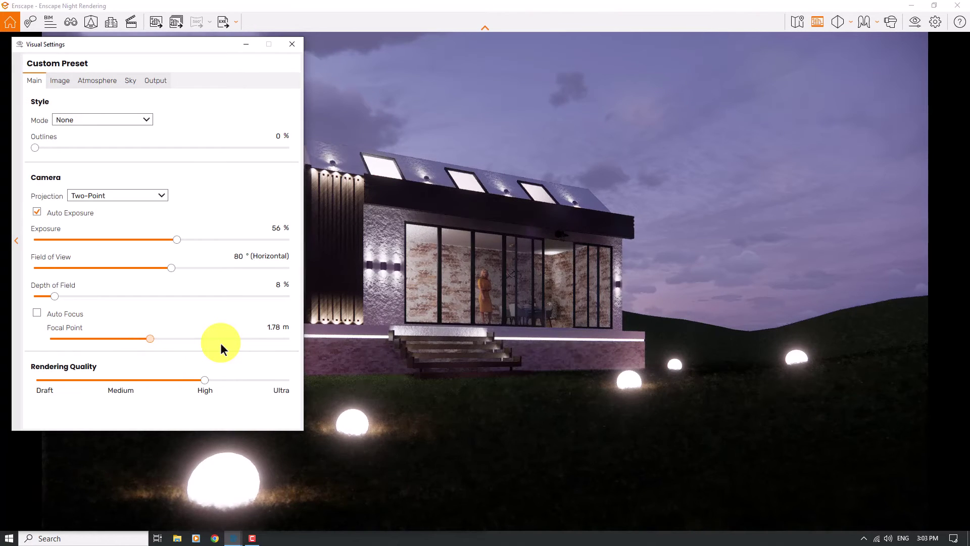
left_click_drag(150, 339, 220, 343)
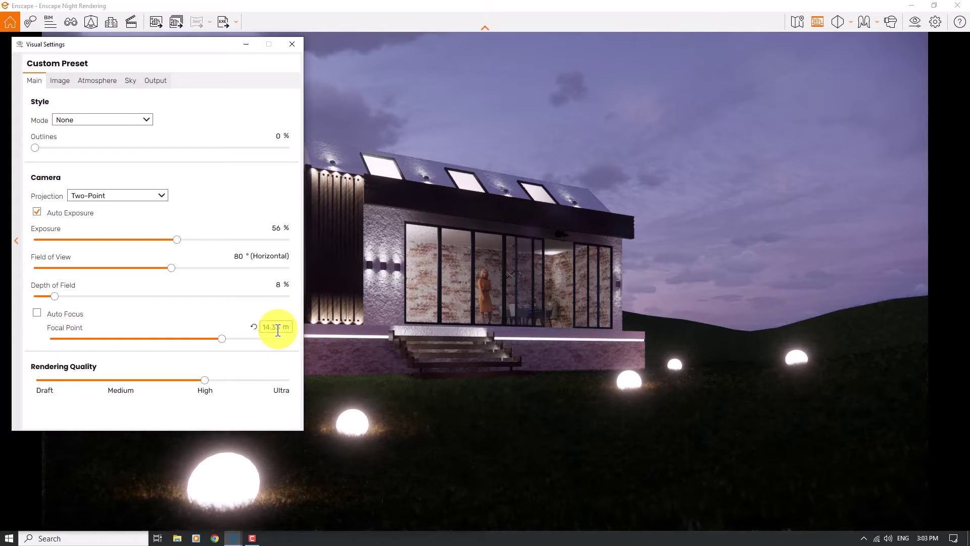
left_click(278, 330)
type("14")
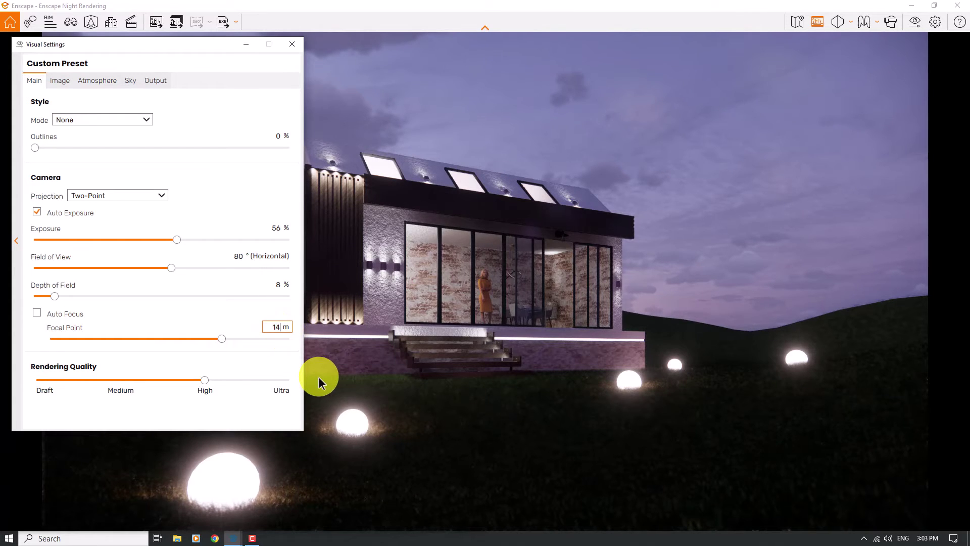
type(".30")
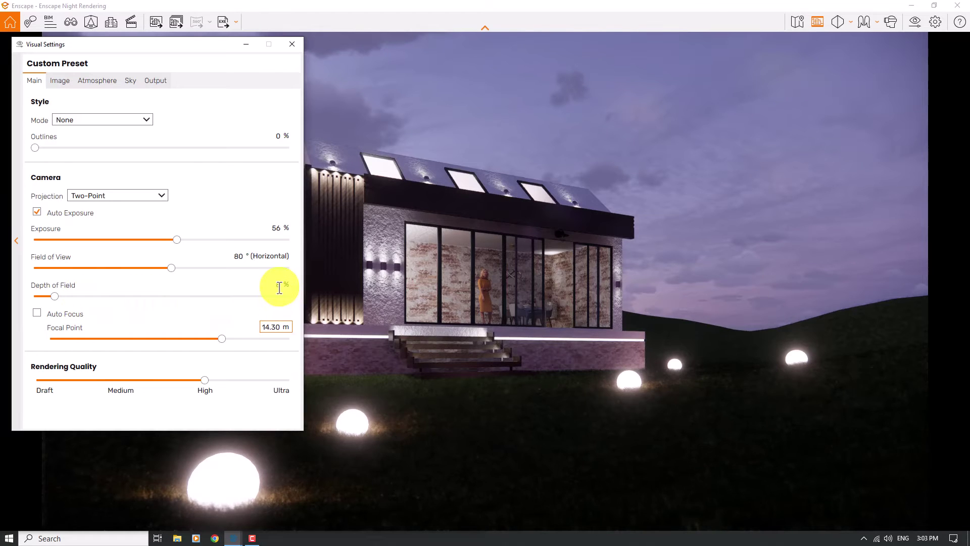
Step: Increase the depth of field to 38% and close the Visual Settings
left_click(55, 297)
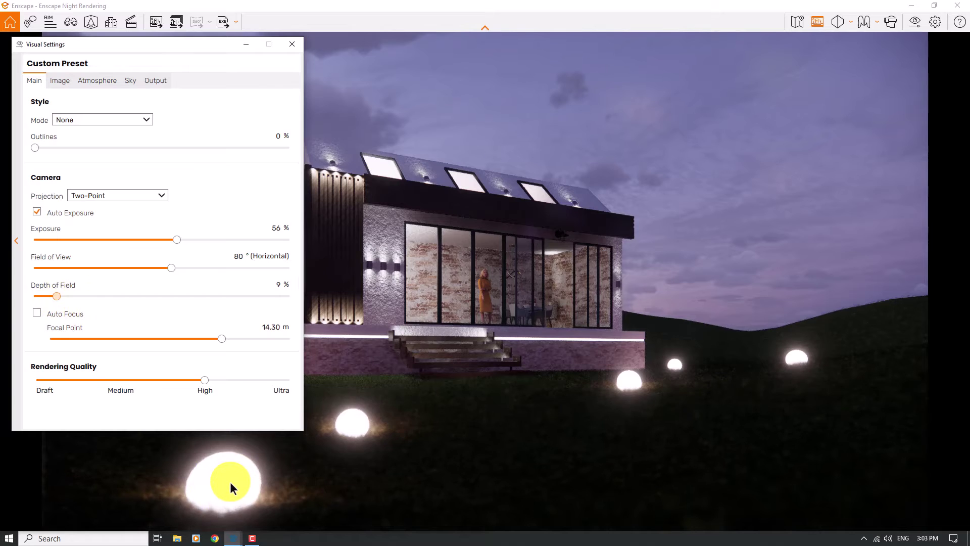
key("Right")
key("Right")
key("Right")
key("Right")
key("Right")
key("Right")
key("Right")
key("Right")
key("Right")
key("Right")
key("Right")
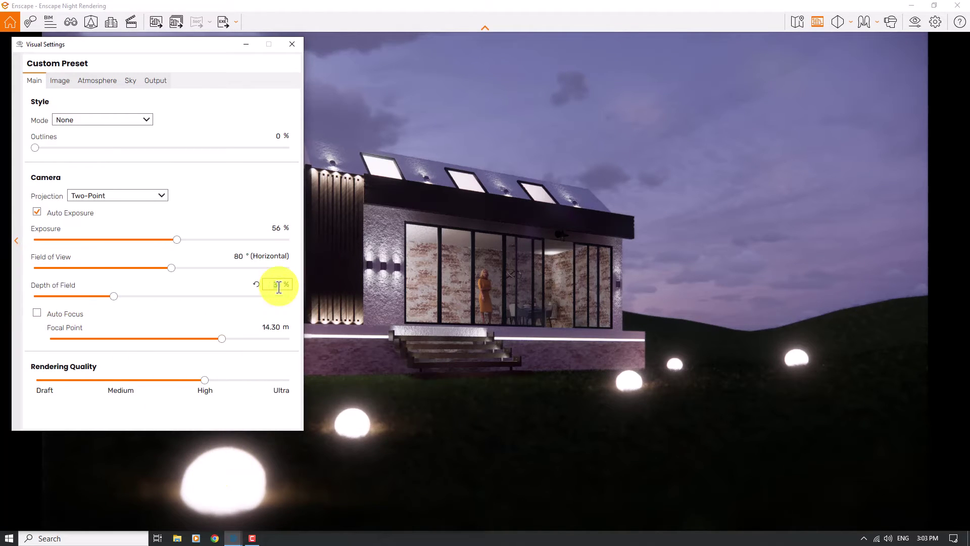
key("Return")
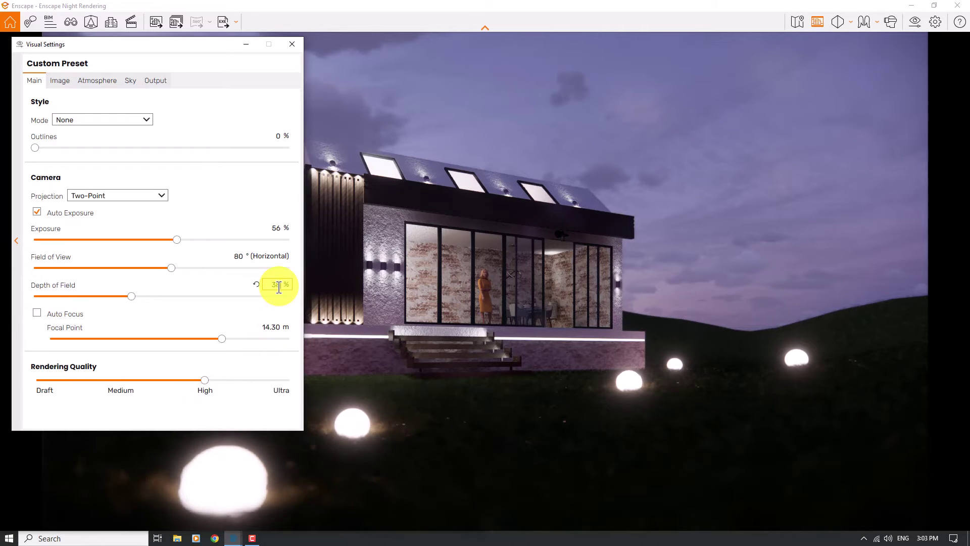
left_click(279, 286)
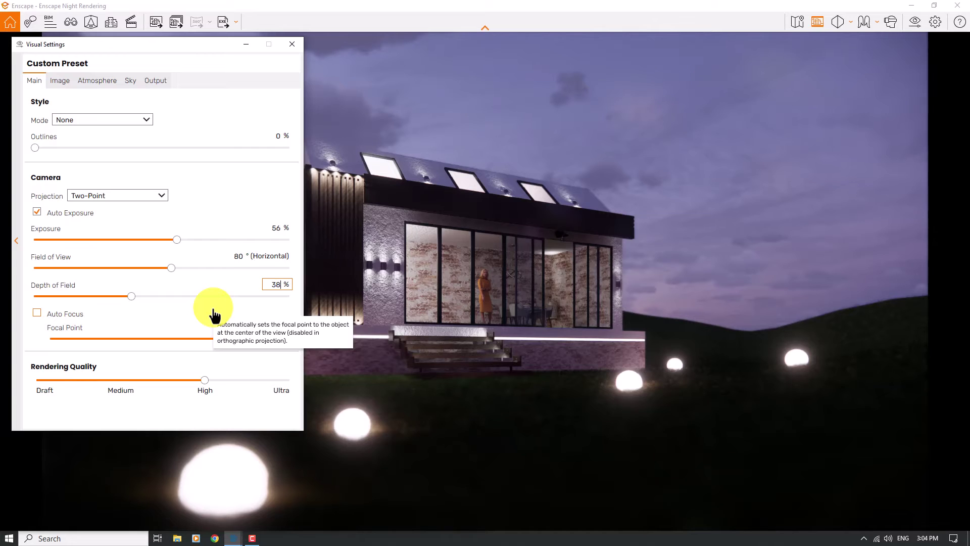
left_click(292, 44)
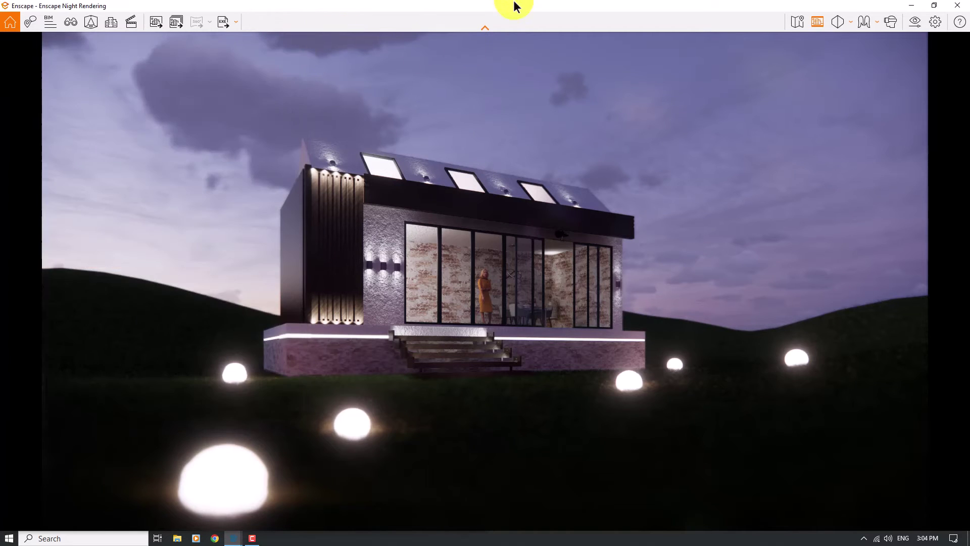
Step: Return to SketchUp beside the render and copy the wall lamp's lower IES light to the upper wall corner under the roof overhang
left_click_drag(514, 6, 969, 152)
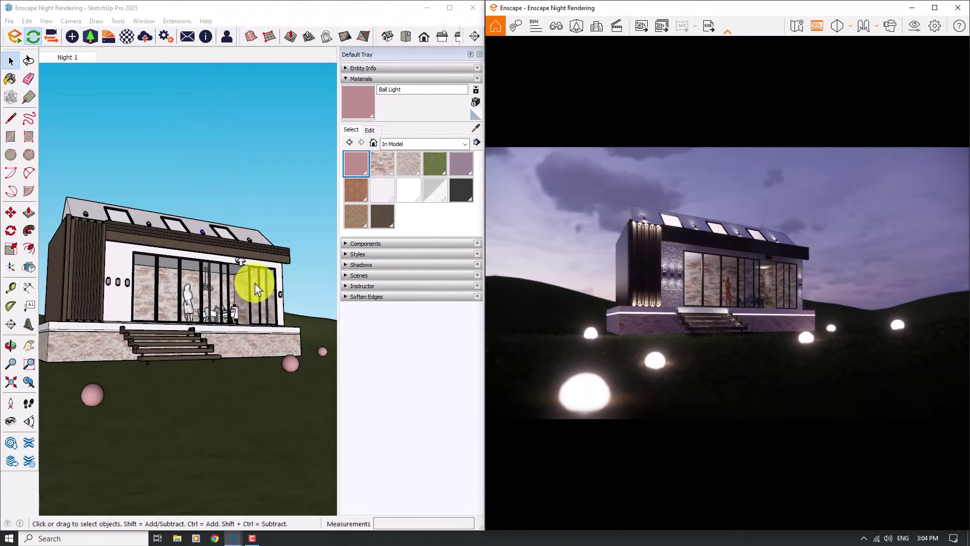
scroll(257, 288, "up", 10)
left_click(273, 335)
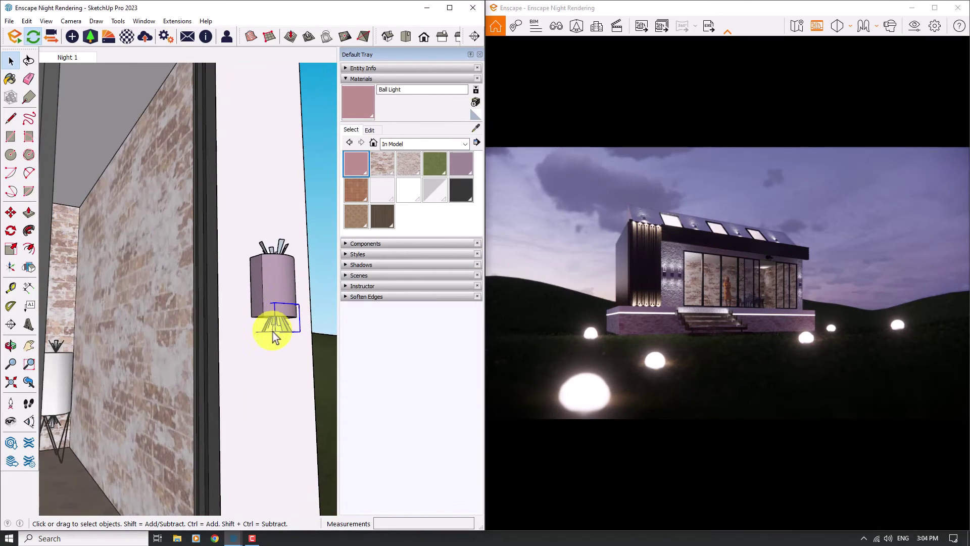
left_click(11, 212)
scroll(276, 307, "up", 2)
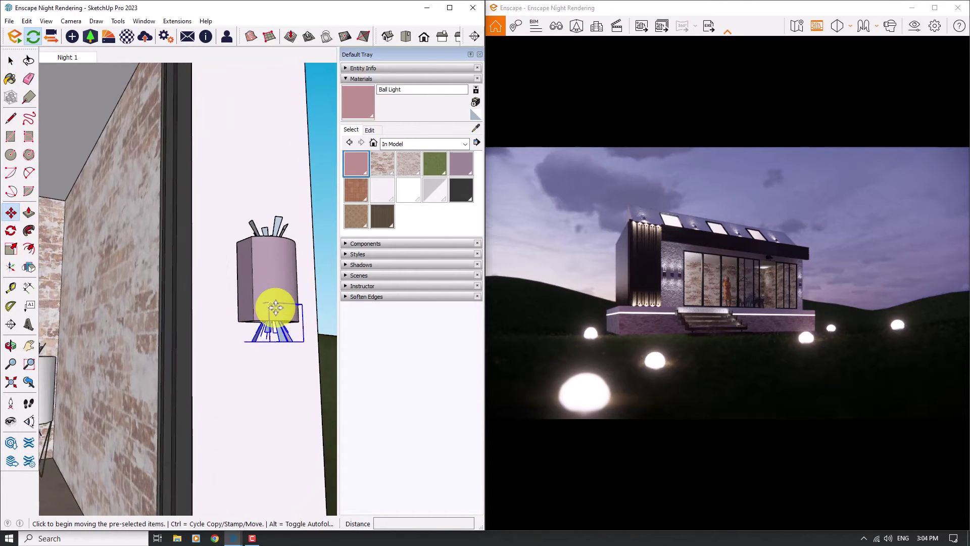
key("ctrl")
left_click(275, 307)
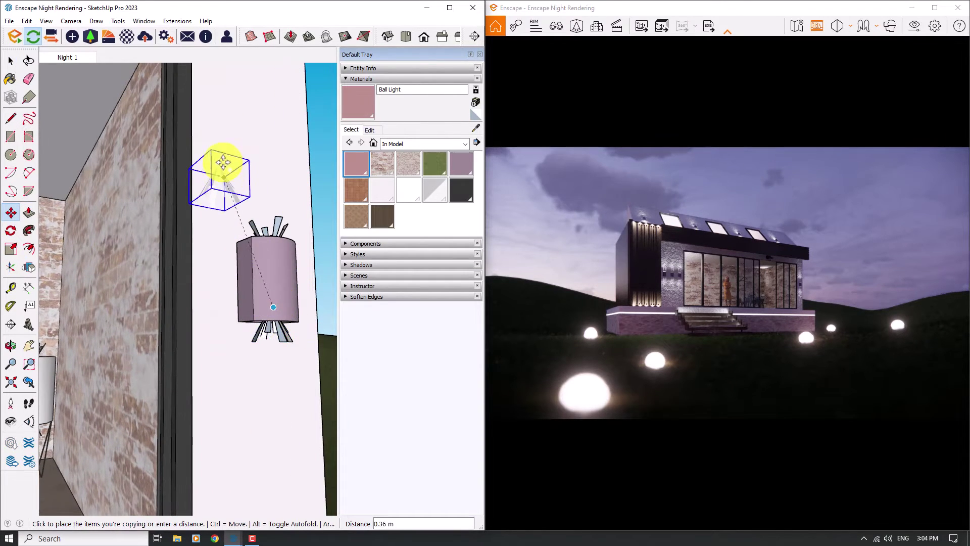
mouse_move(223, 162)
middle_mouse_down()
mouse_move(260, 455)
mouse_move(101, 455)
mouse_move(190, 256)
mouse_move(180, 228)
middle_mouse_up()
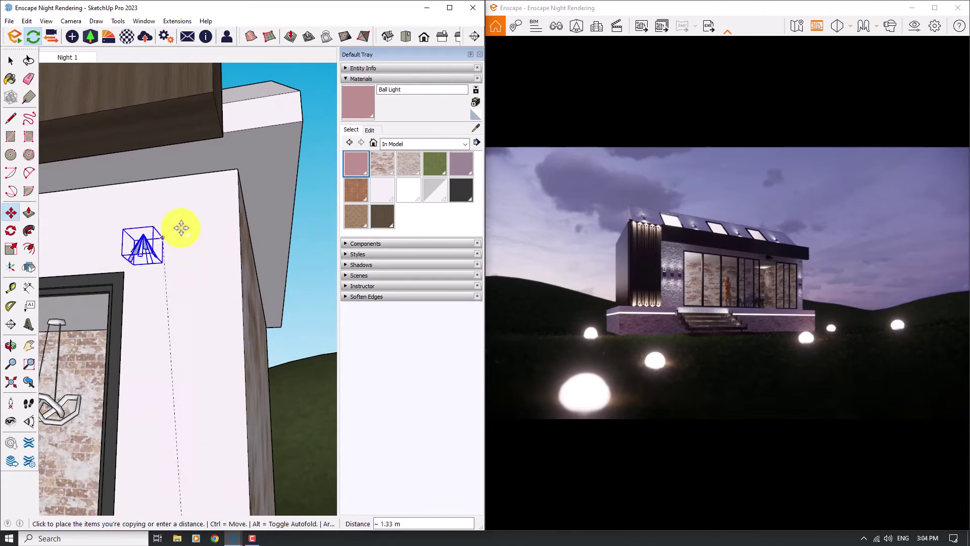
left_click(237, 168)
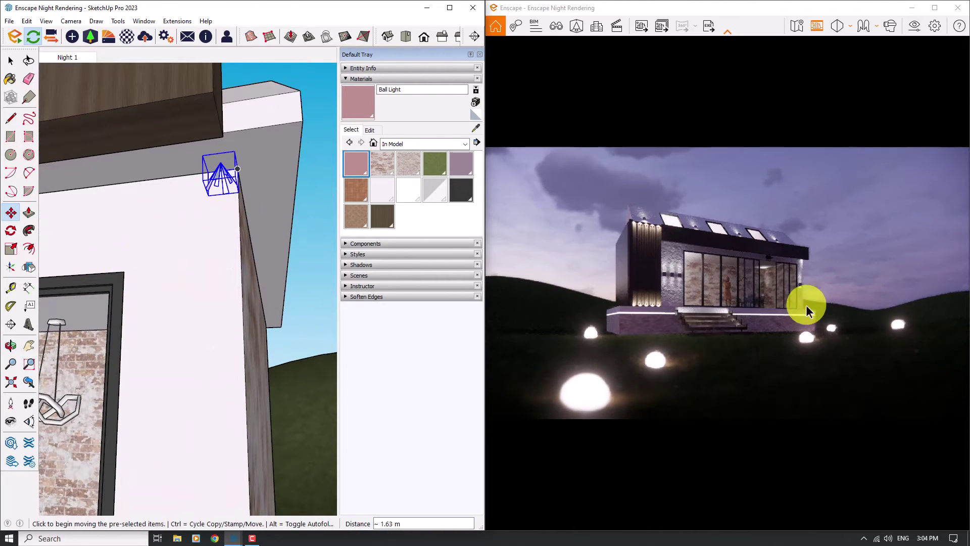
Step: Move the copied IES light about 0.25 m along the wall so it sits at the overhang above the glazing's edge
scroll(278, 225, "down", 4)
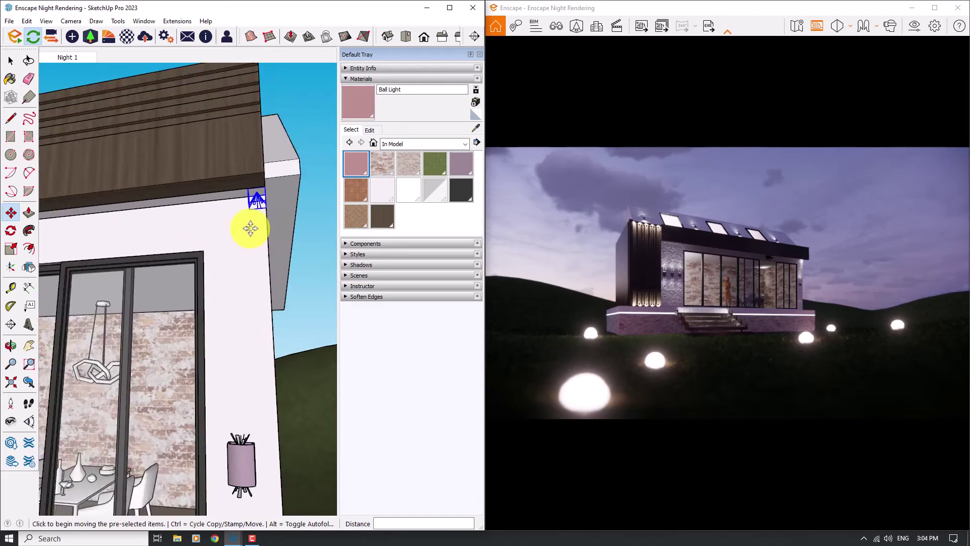
scroll(257, 222, "up", 3)
left_click(276, 195)
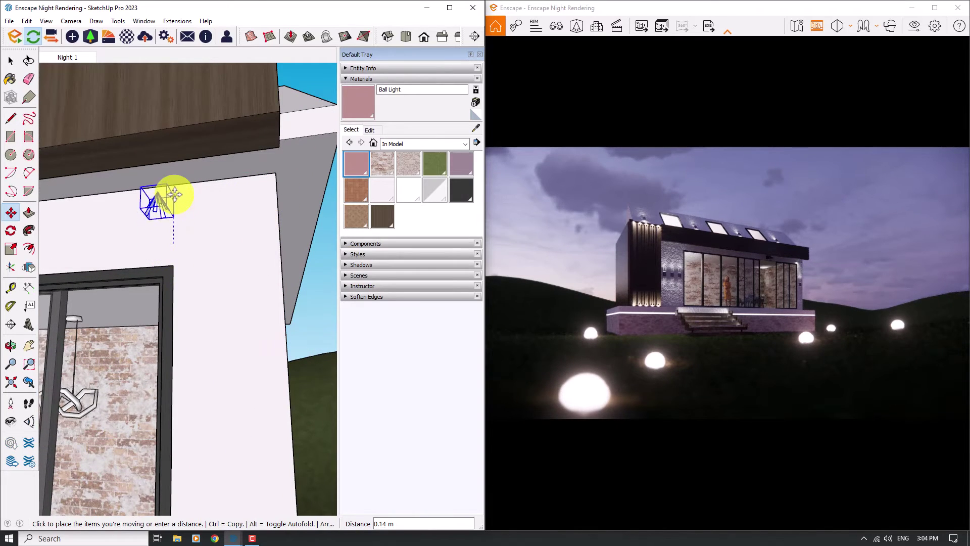
left_click(175, 185)
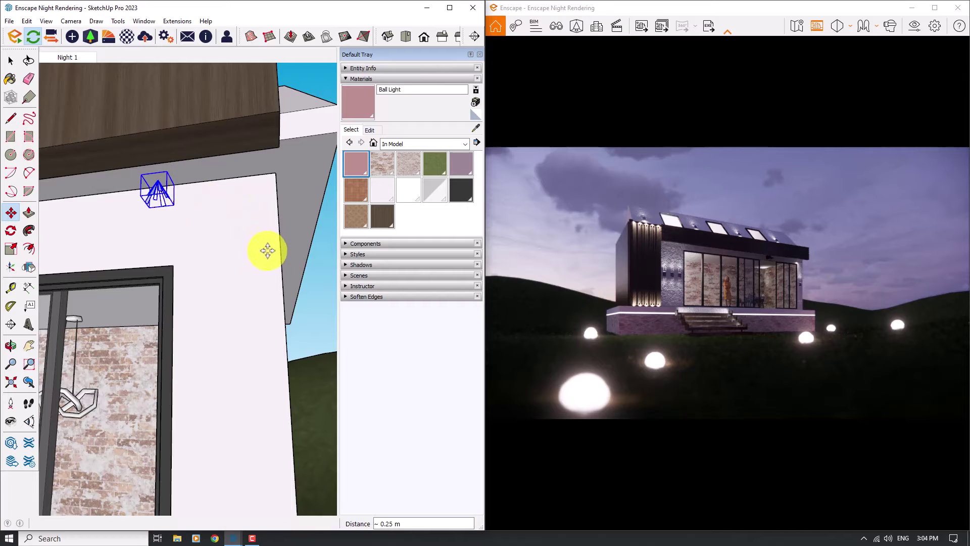
Step: Make the copied IES light unique and set its luminous intensity to 28 cd
scroll(268, 249, "down", 2)
scroll(188, 203, "up", 4)
right_click(191, 204)
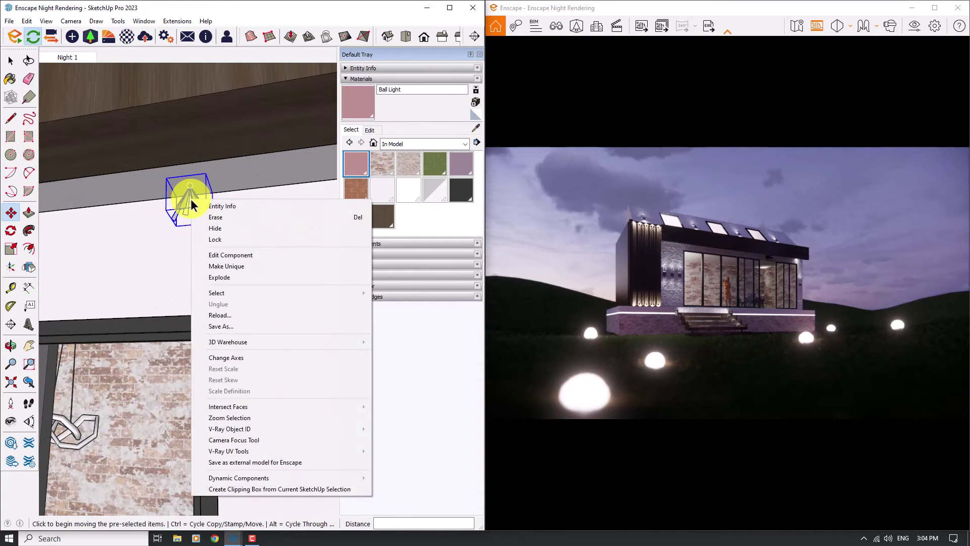
left_click(234, 267)
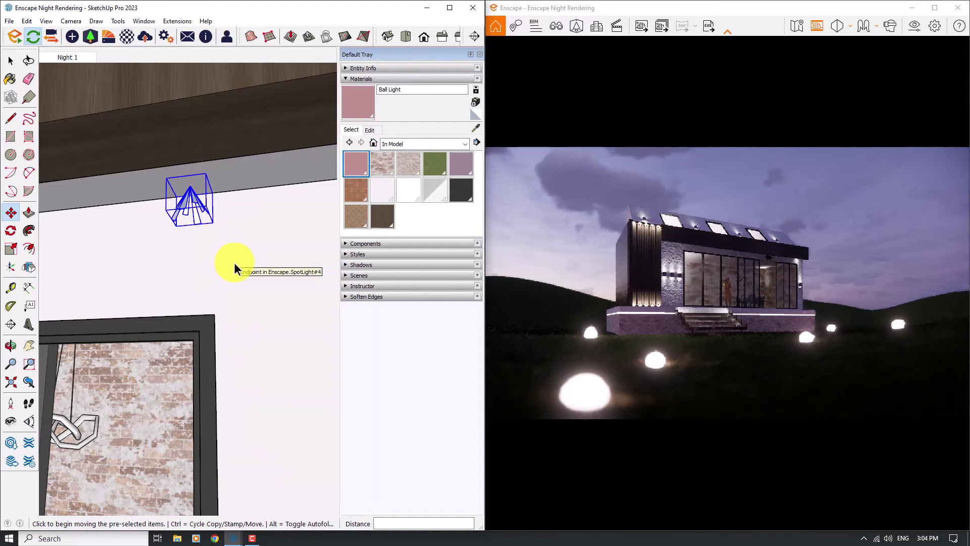
left_click(73, 37)
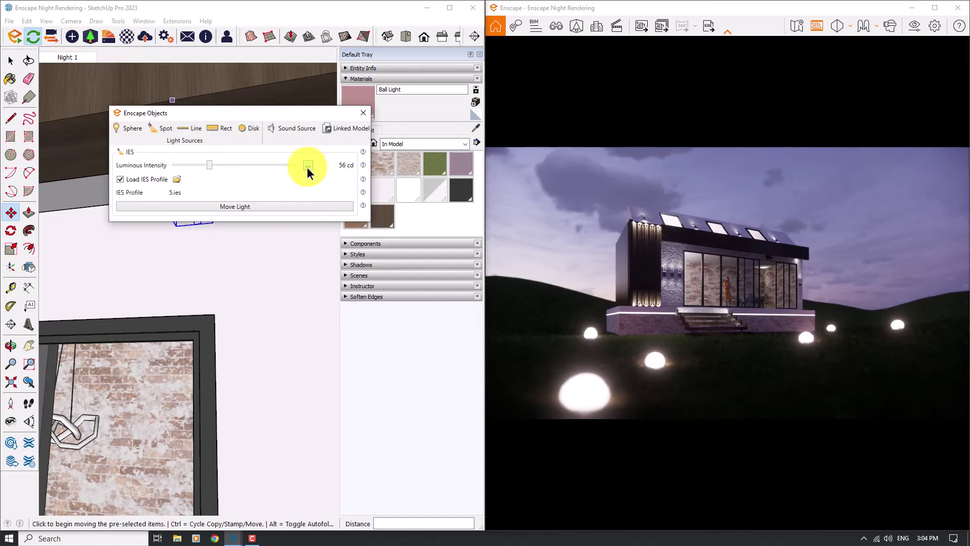
left_click(308, 167)
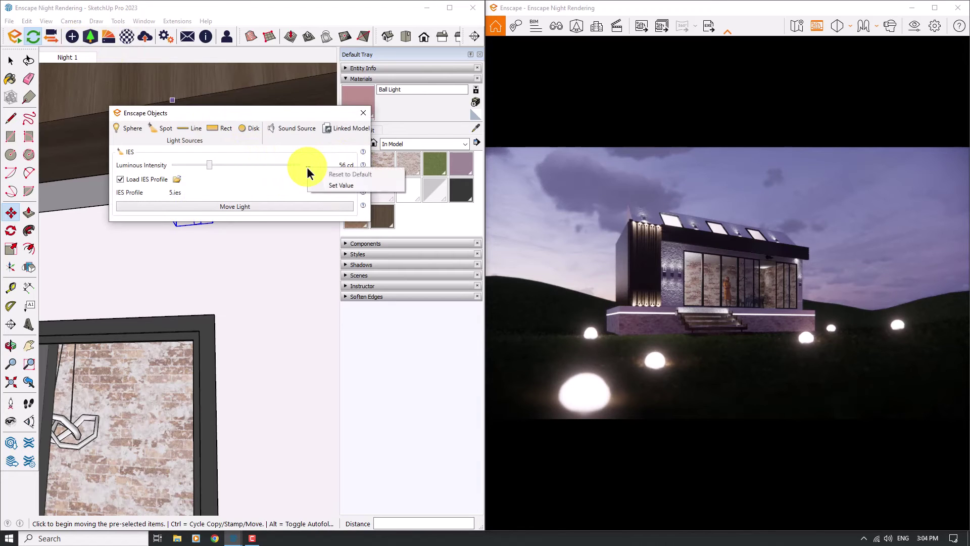
left_click(326, 185)
type("2")
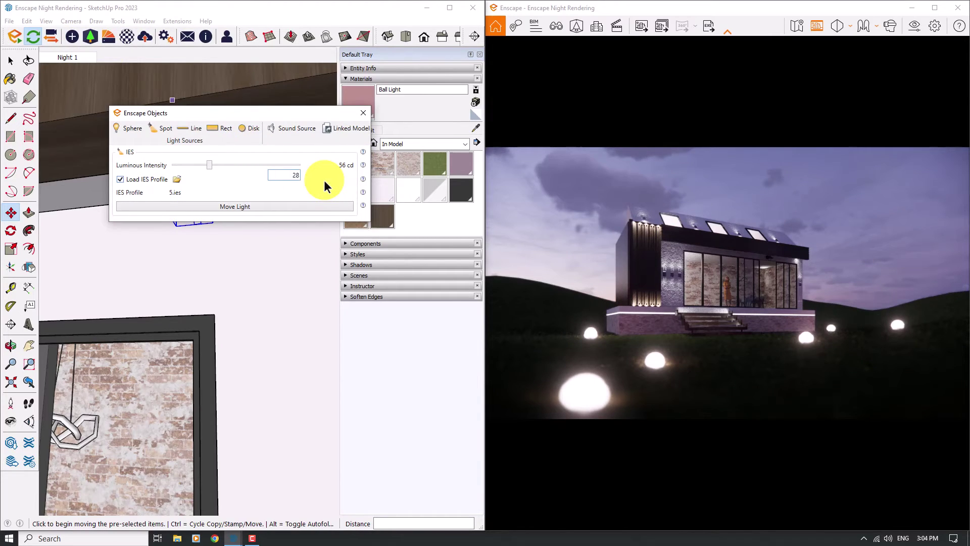
type("8")
key("Return")
left_click(363, 113)
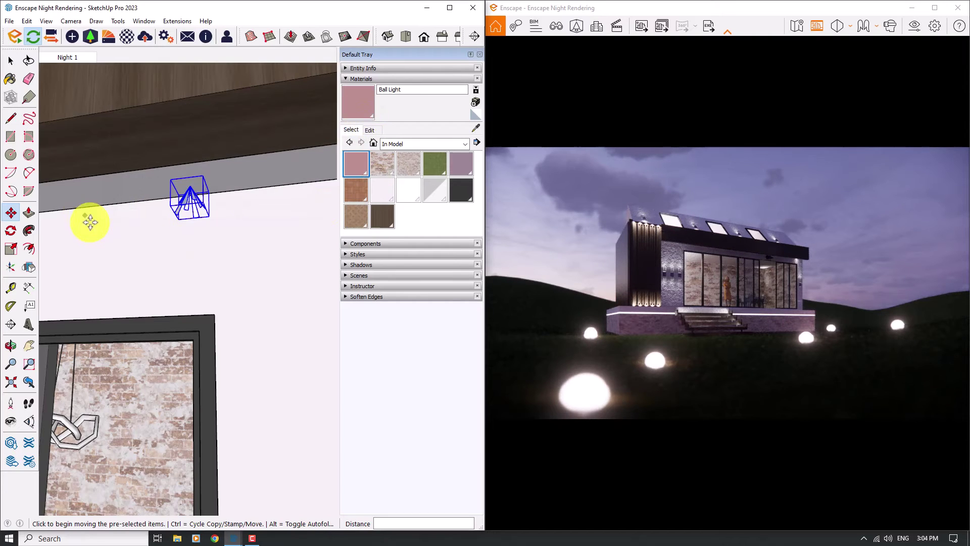
Step: Copy the IES light 1.00 m along the facade above the glazing and repeat the copy as a 7x array
scroll(304, 234, "down", 3)
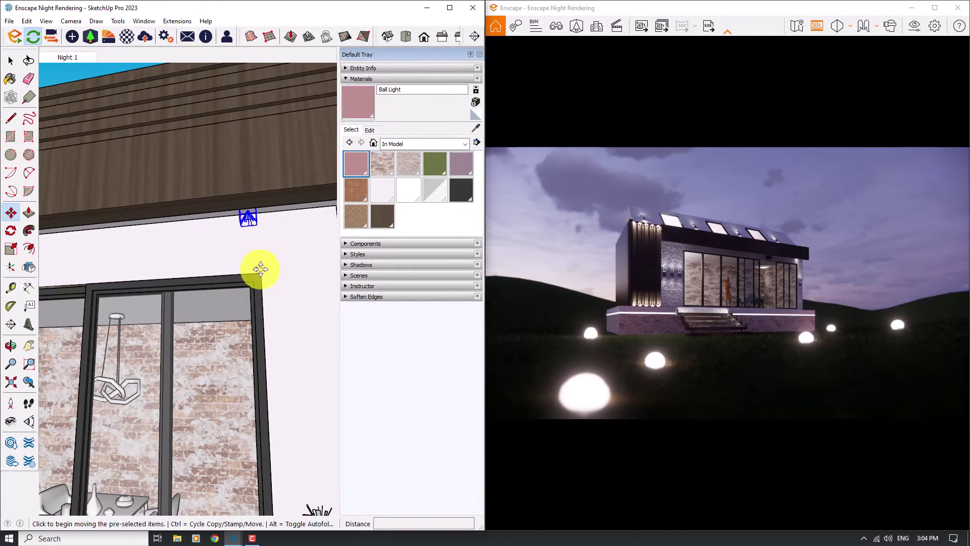
key("ctrl")
left_click(260, 273)
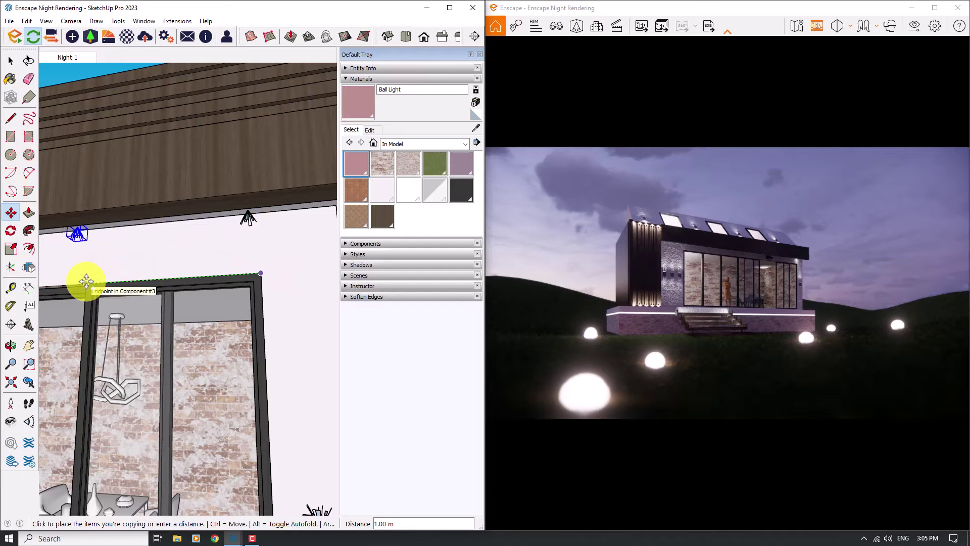
left_click(86, 280)
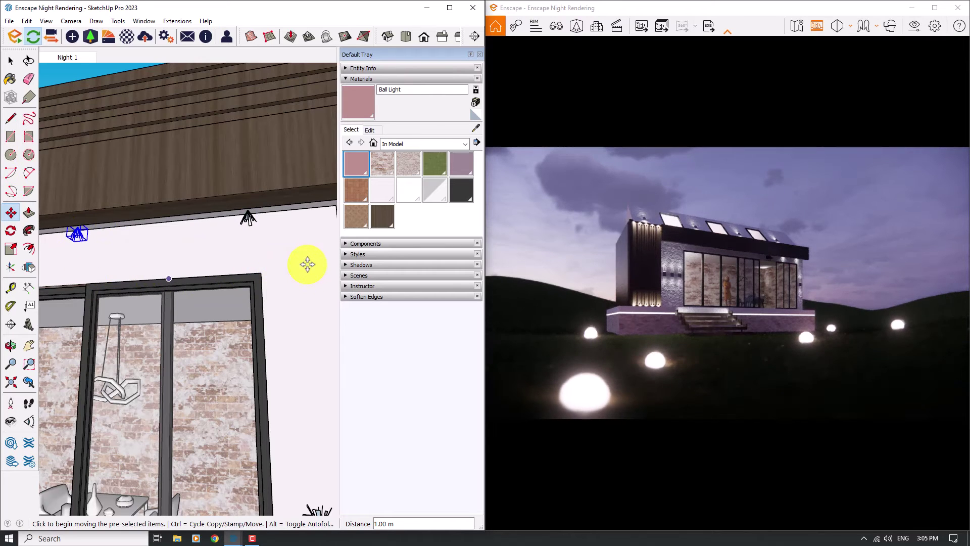
scroll(305, 262, "down", 3)
scroll(305, 263, "down", 4)
mouse_move(303, 264)
middle_mouse_down()
mouse_move(157, 372)
mouse_move(98, 329)
middle_mouse_up()
scroll(264, 364, "down", 2)
scroll(141, 362, "up", 3)
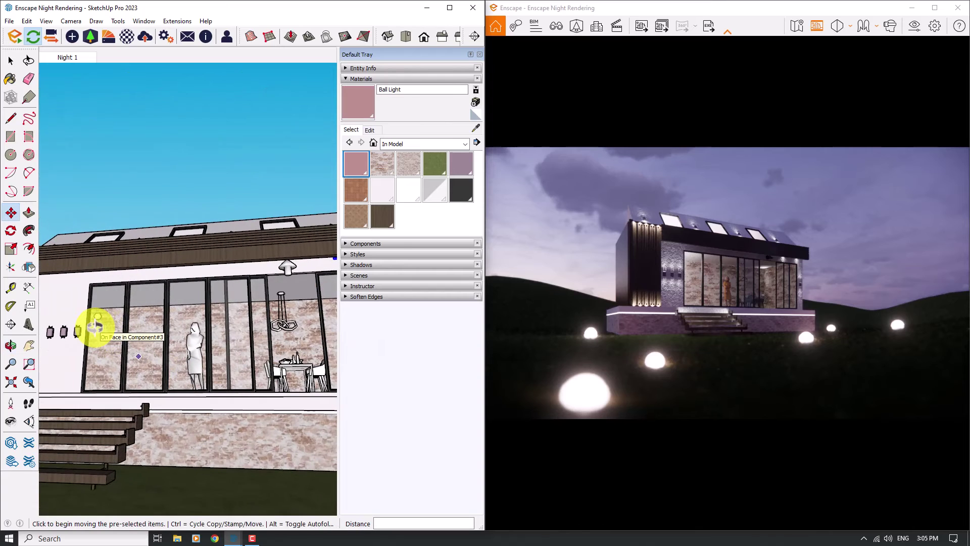
type("7x")
key("Return")
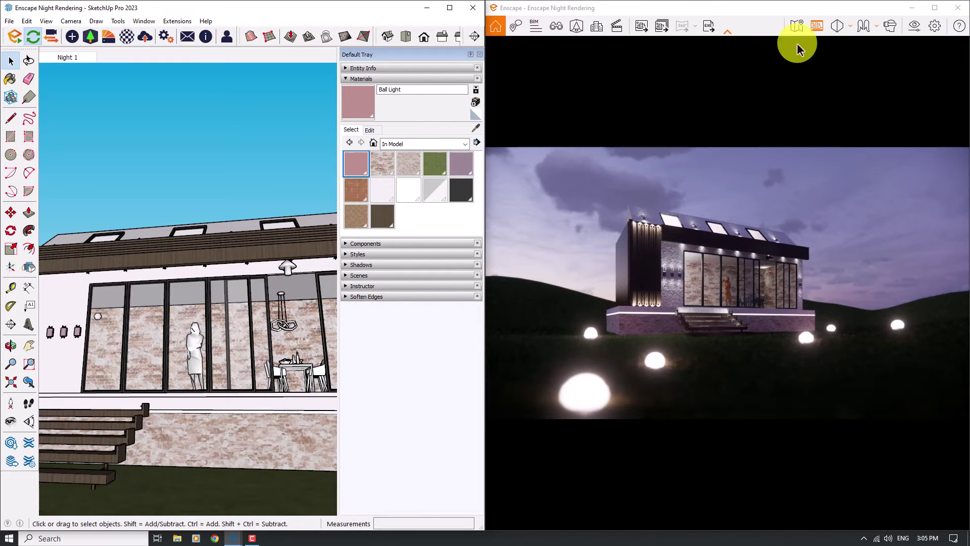
Step: Maximize the Enscape render window and enable Auto Contrast in the image corrections of the Visual Settings
left_click(934, 8)
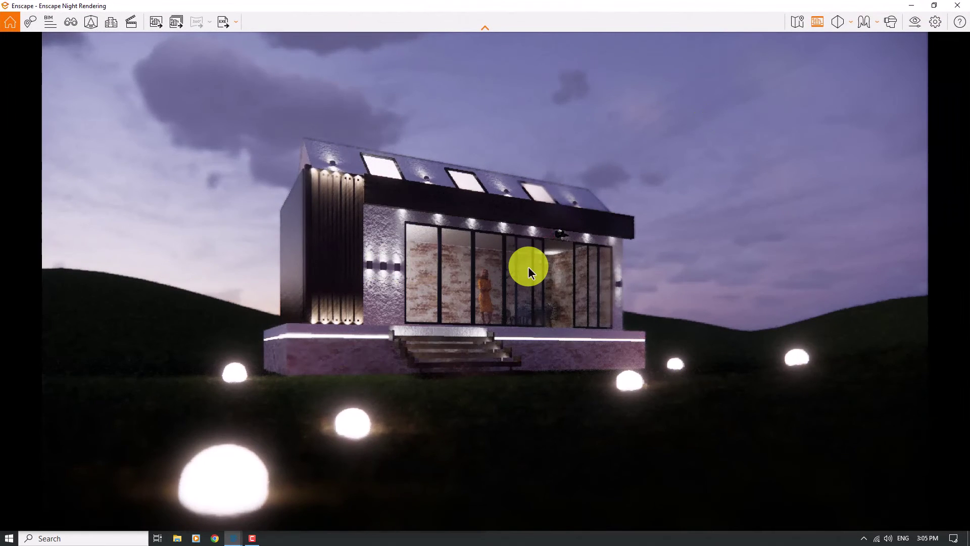
left_click(911, 25)
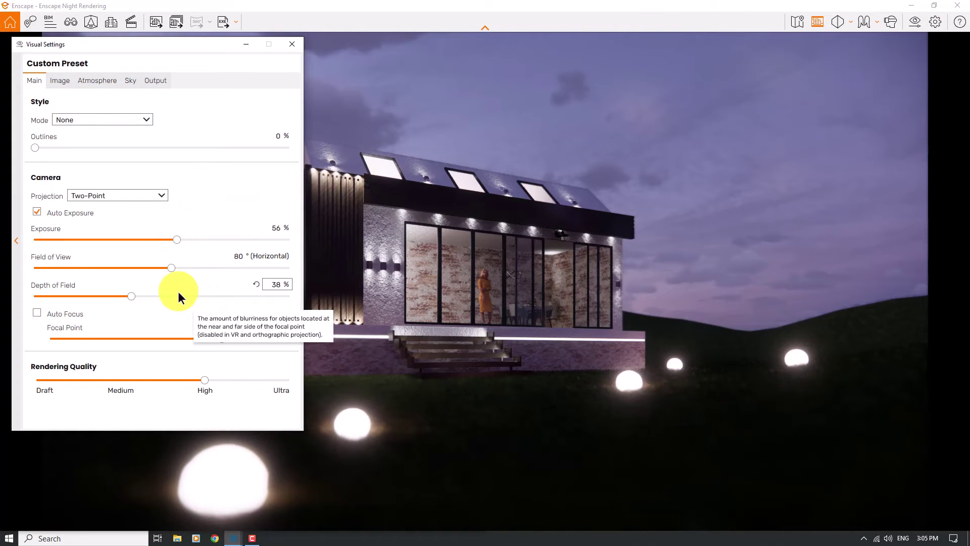
left_click(59, 82)
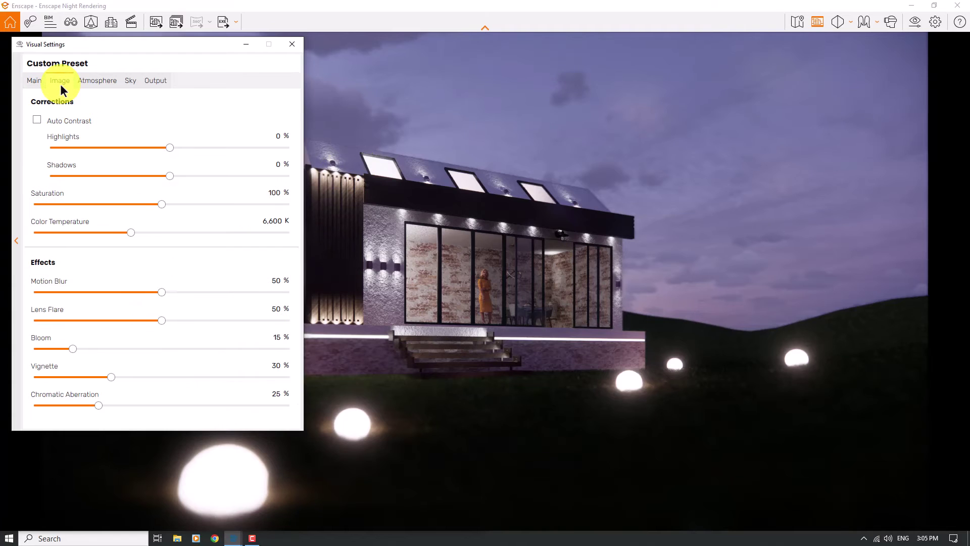
left_click(37, 121)
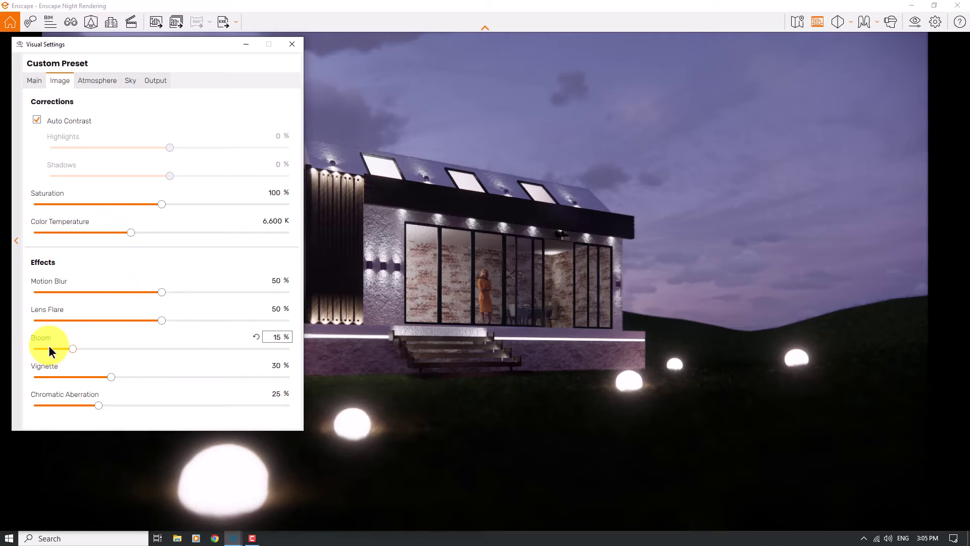
Step: Set the lens flare effect to 78% and the bloom effect to 24%
left_click_drag(160, 321, 204, 320)
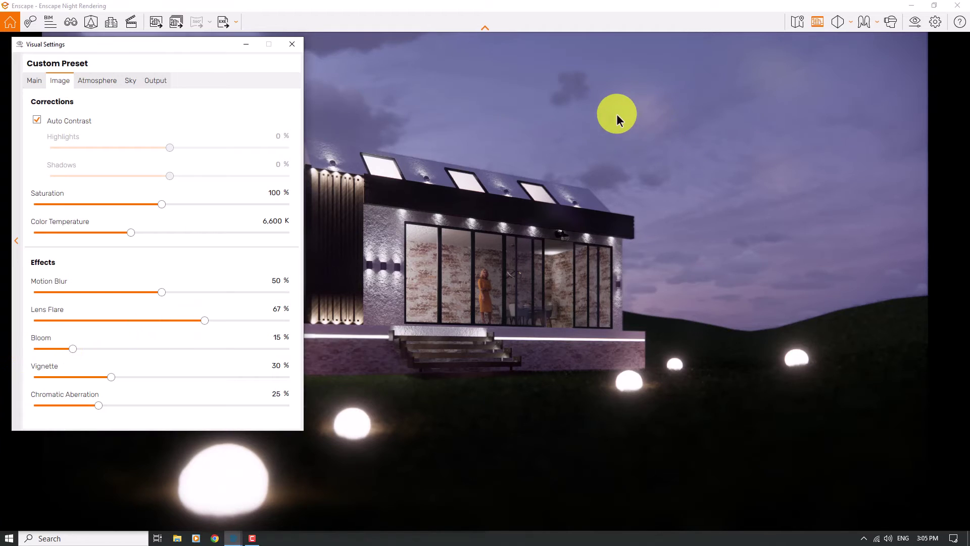
left_click(281, 311)
type("78")
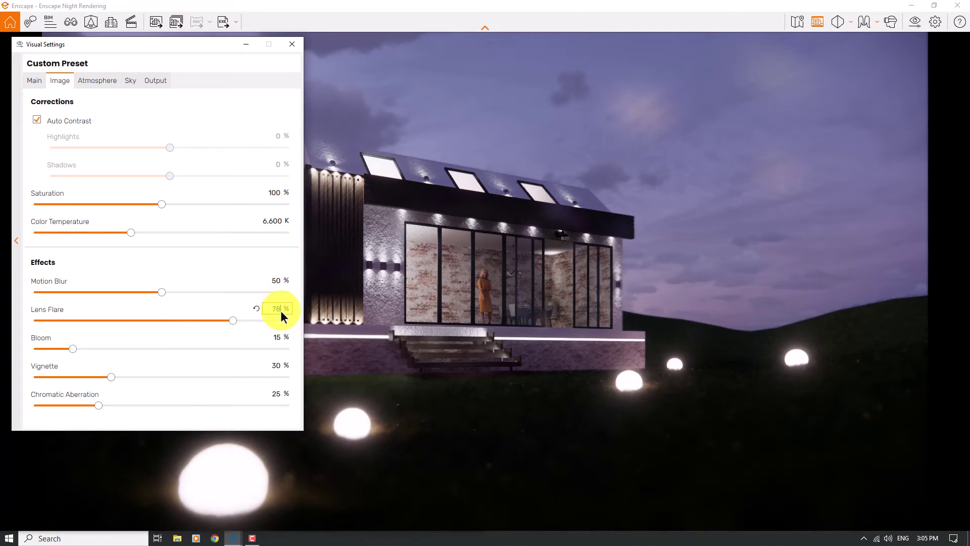
left_click(279, 338)
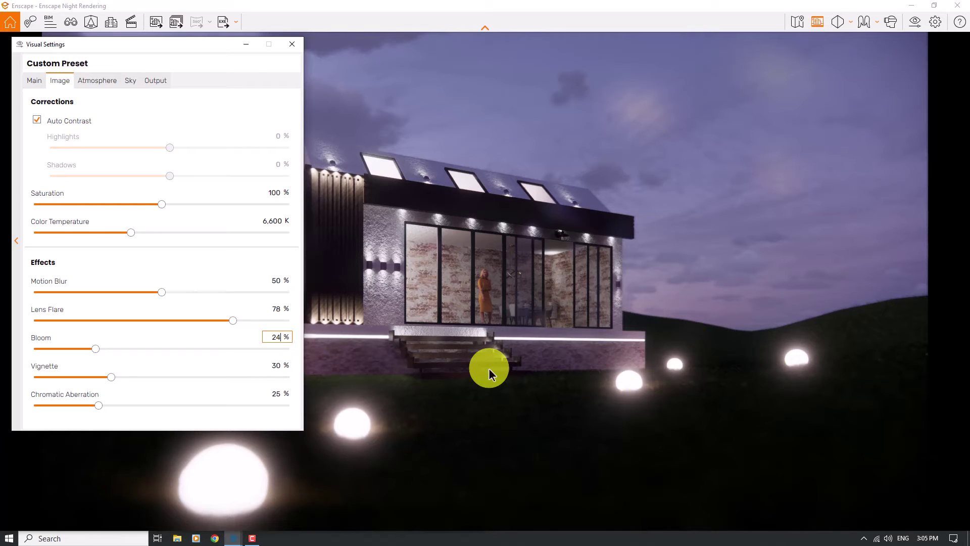
Step: Reduce the vignette to 12% and set both chromatic aberration and motion blur to 0%
left_click(272, 365)
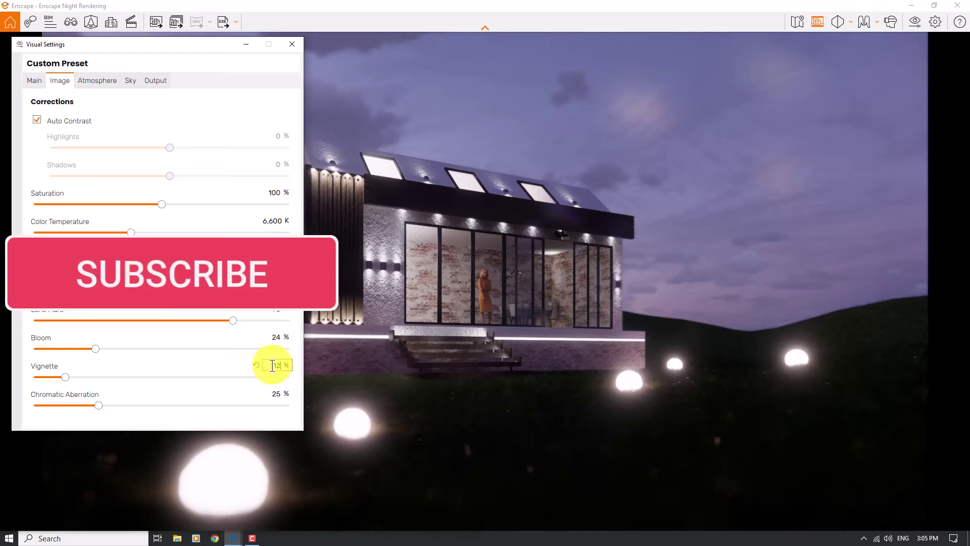
type("12")
left_click(277, 393)
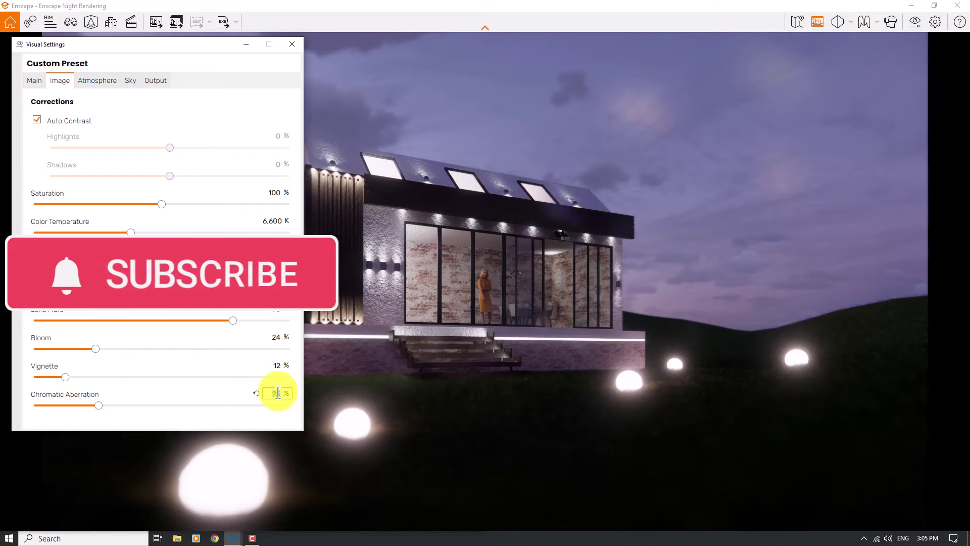
key("BackSpace")
type("0")
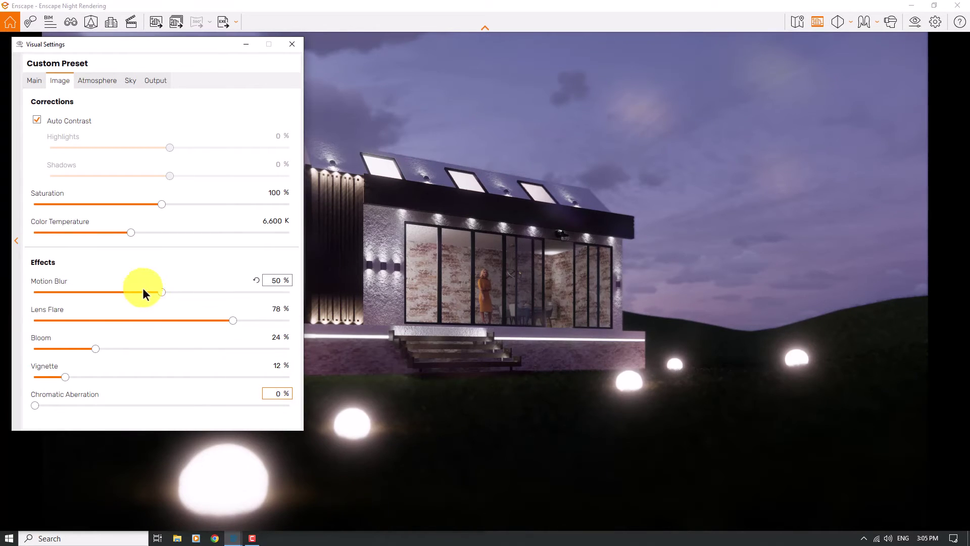
left_click_drag(162, 293, 7, 293)
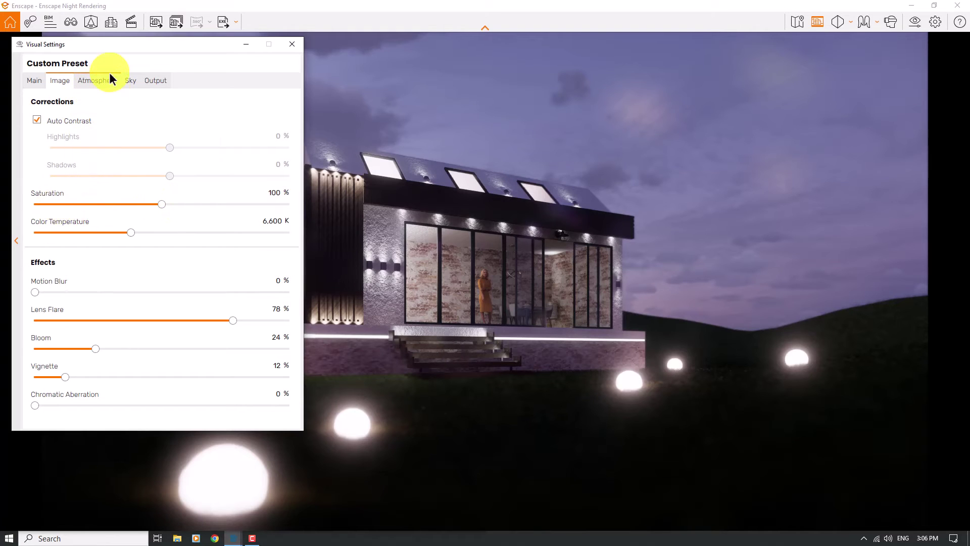
Step: Clear the clouds from the sky by setting contrails, cirrus amount, variety and density to 0
left_click(124, 77)
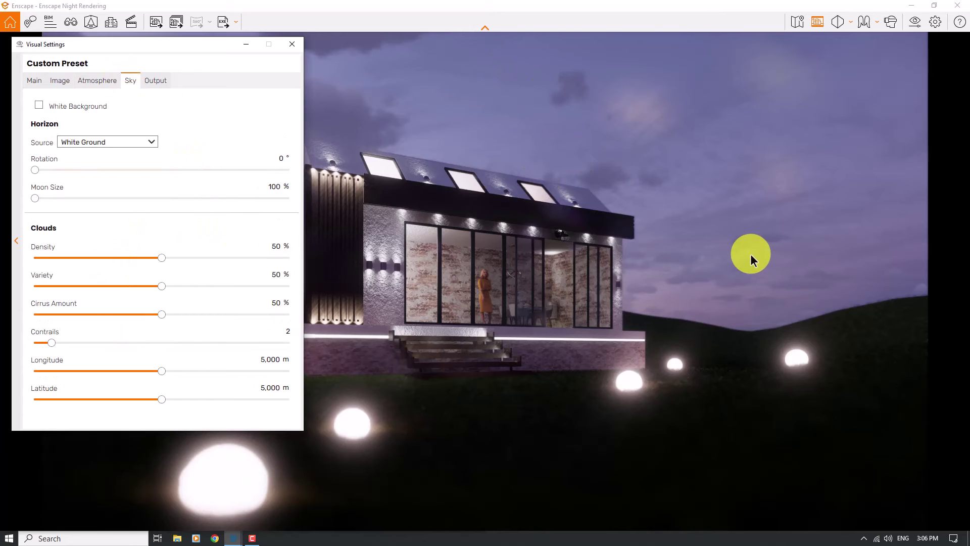
left_click(286, 330)
type("0")
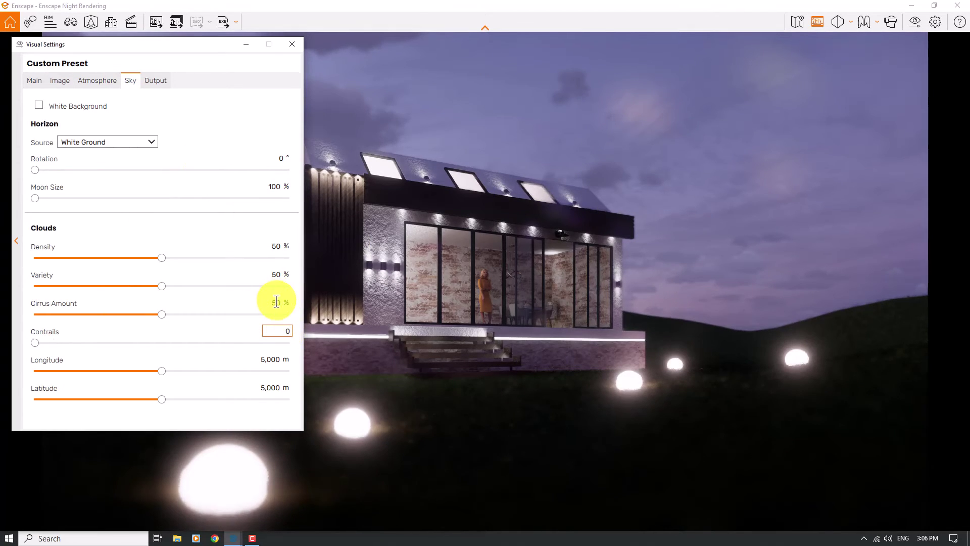
left_click(276, 302)
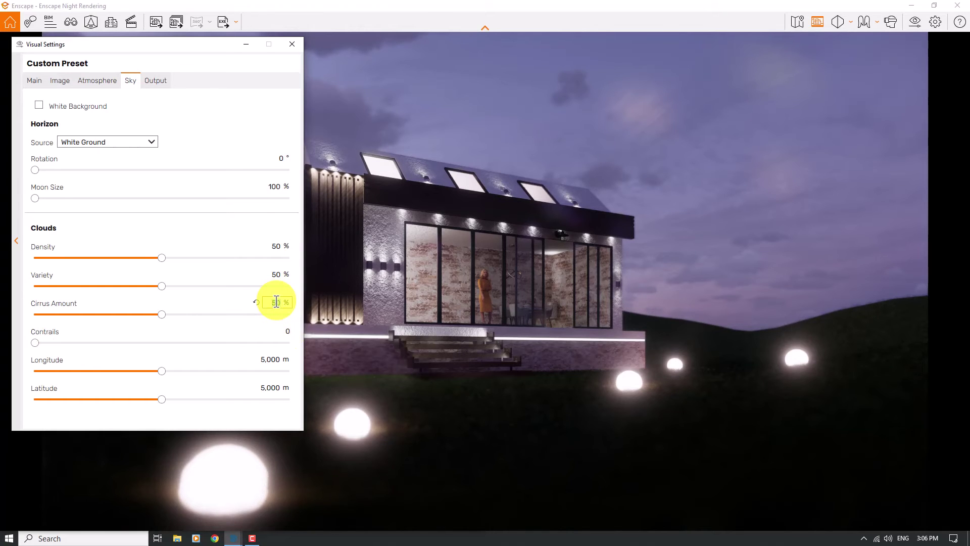
type("0")
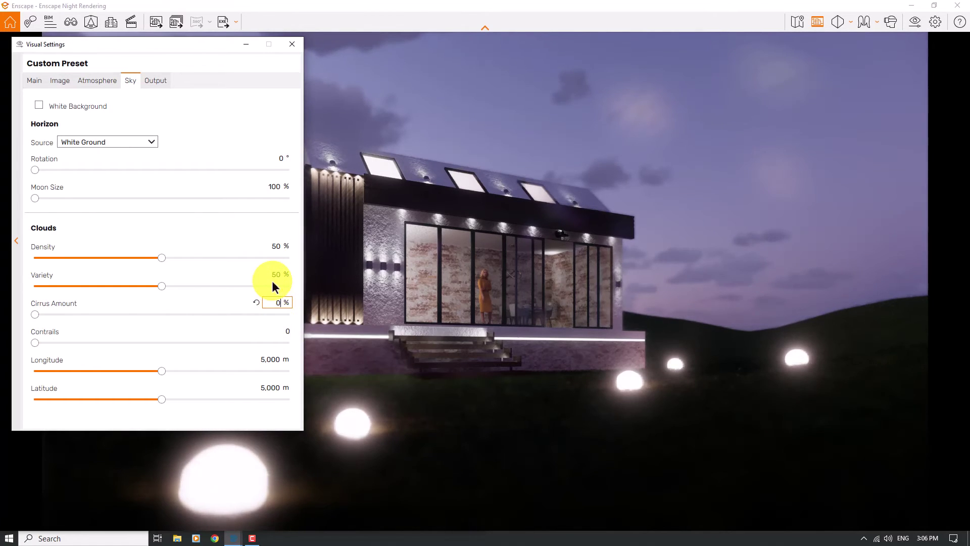
left_click(276, 274)
type("0")
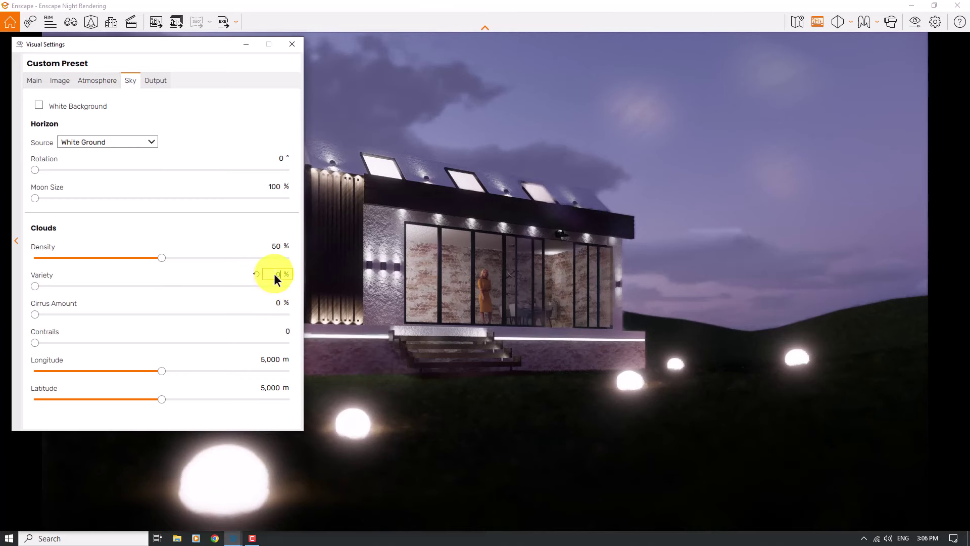
left_click(276, 246)
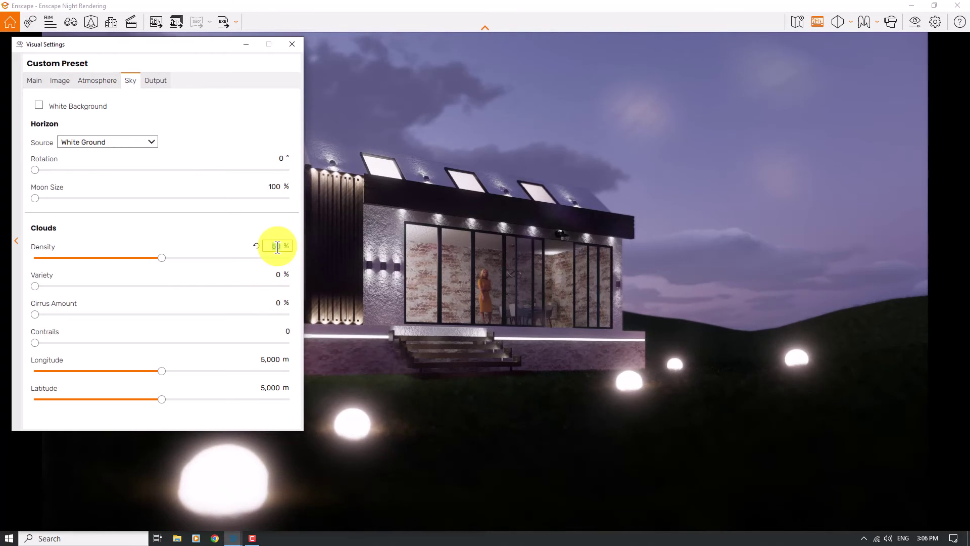
type("0")
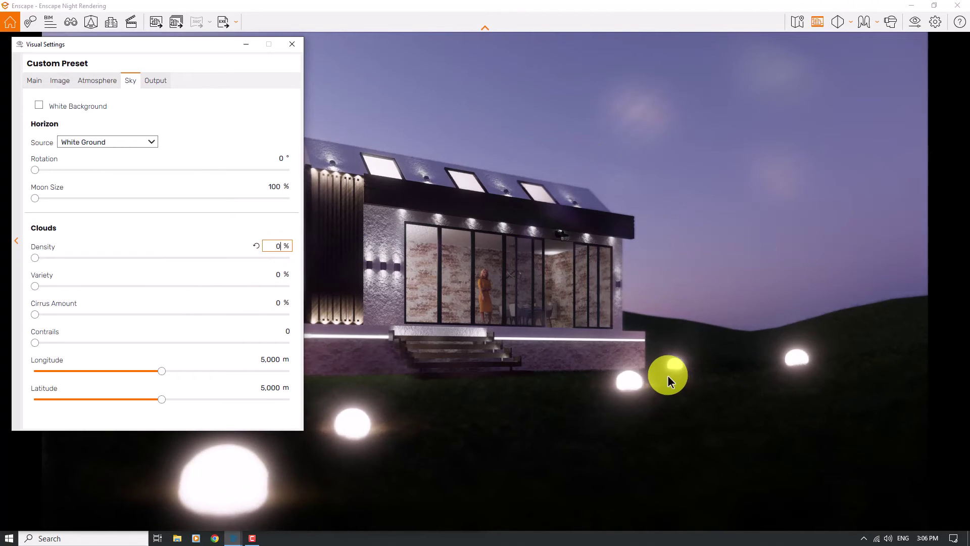
Step: Set the atmosphere's fog intensity to 56% and the fog height to 100 m
left_click(96, 82)
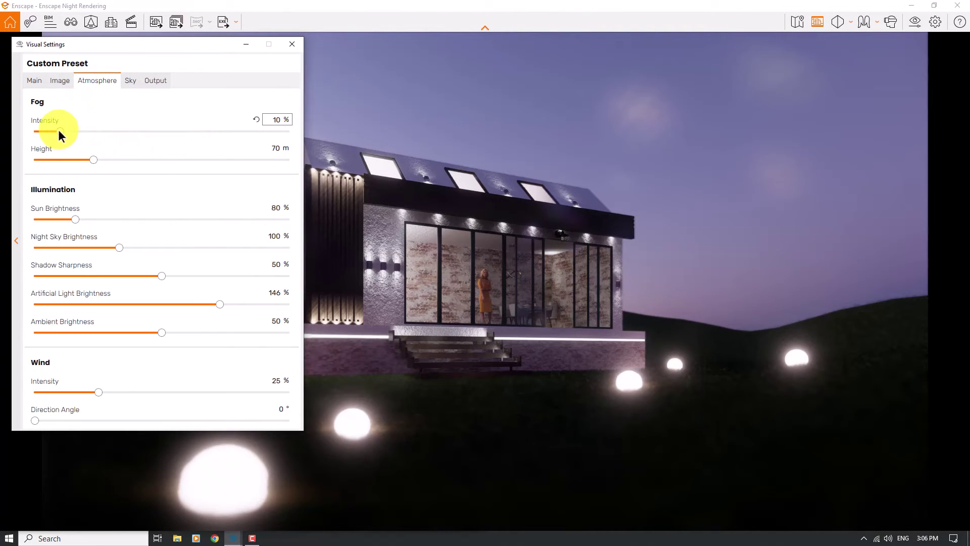
left_click_drag(59, 131, 64, 131)
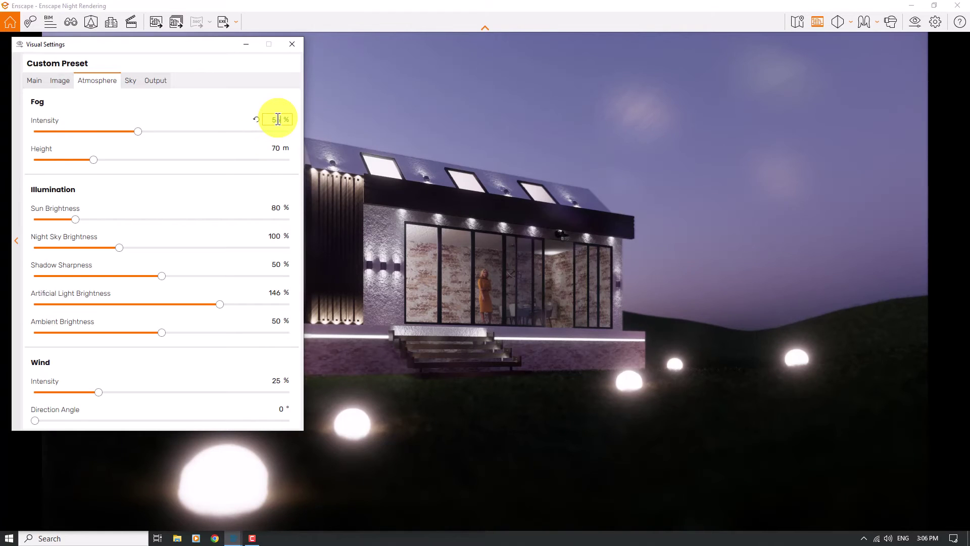
key("Return")
left_click(274, 147)
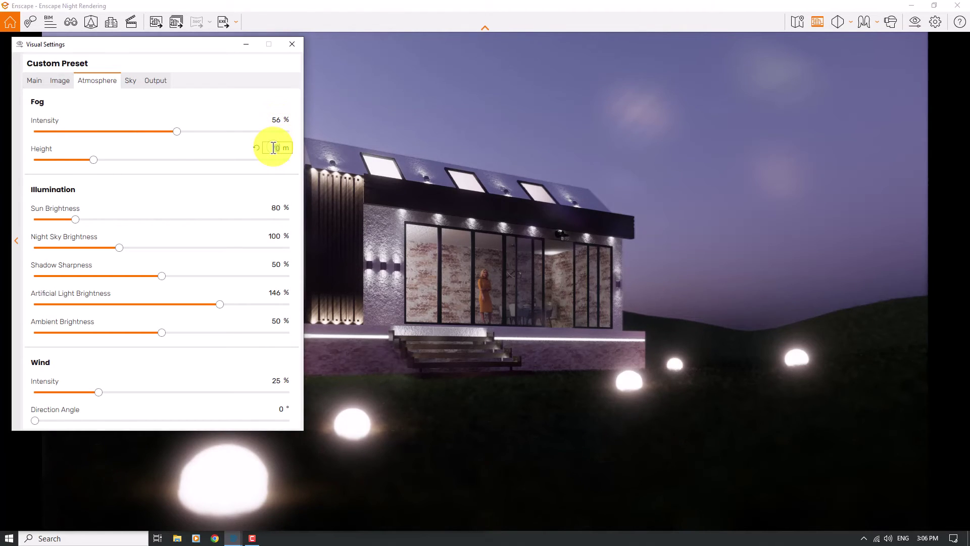
type("100")
key("Return")
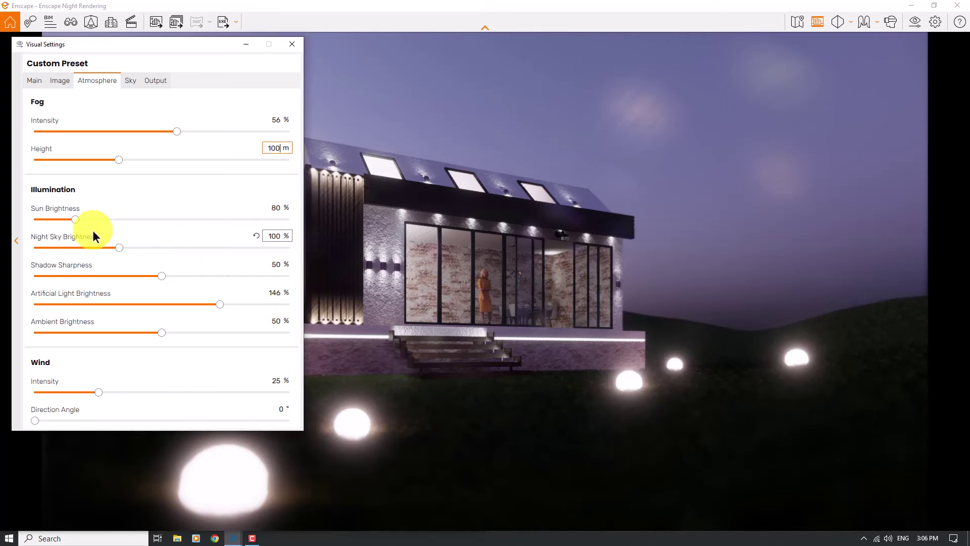
Step: Set the sun brightness to 0% and the night sky brightness to 266%
left_click(274, 208)
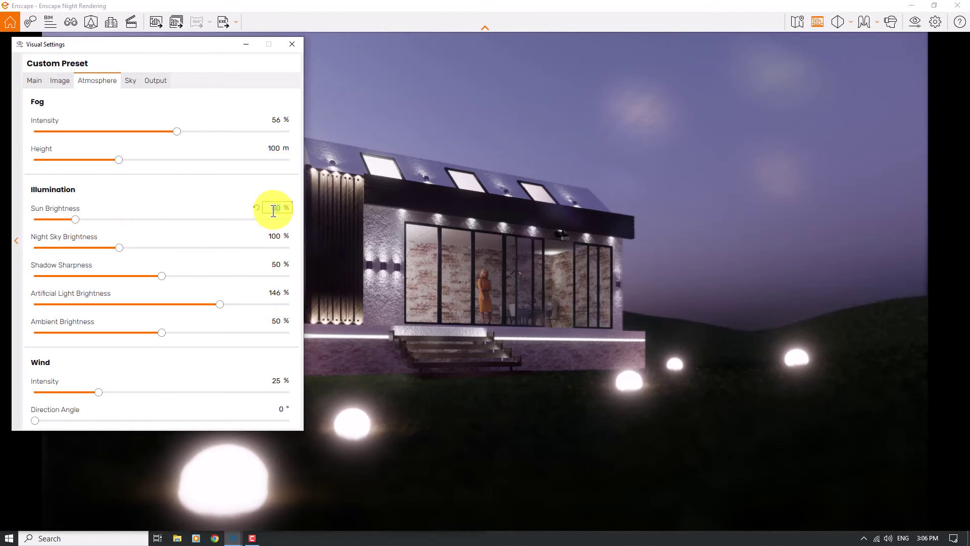
type("0")
key("Return")
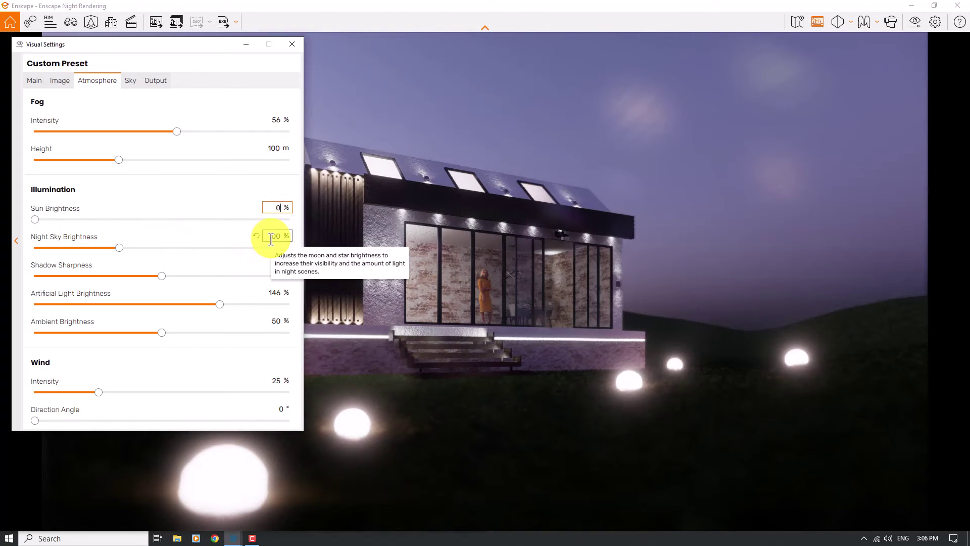
left_click(121, 247)
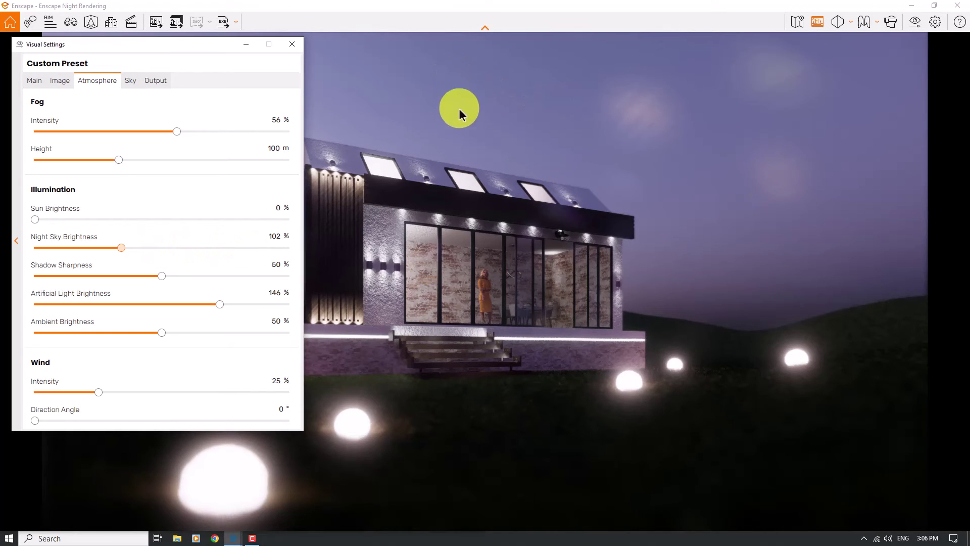
left_click_drag(459, 109, 755, 114)
left_click(276, 235)
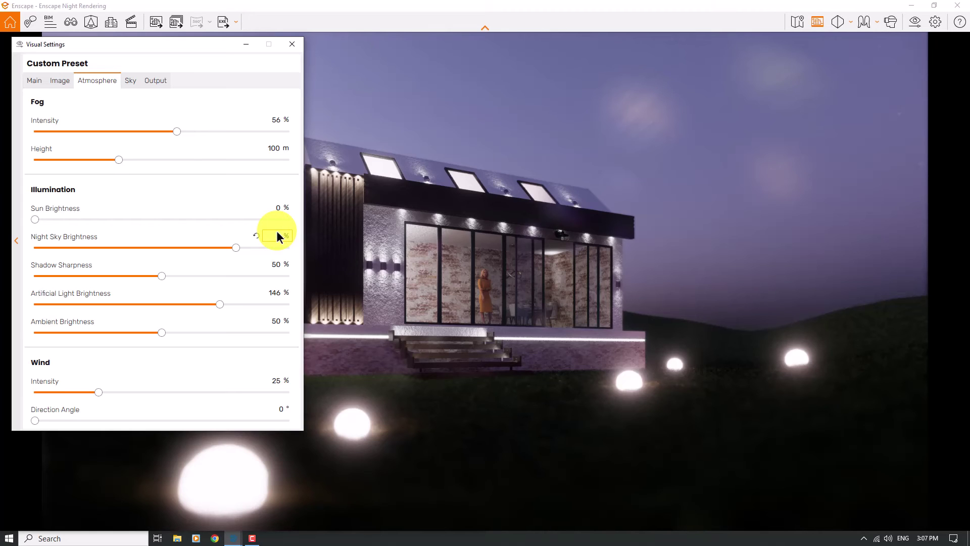
key("Return")
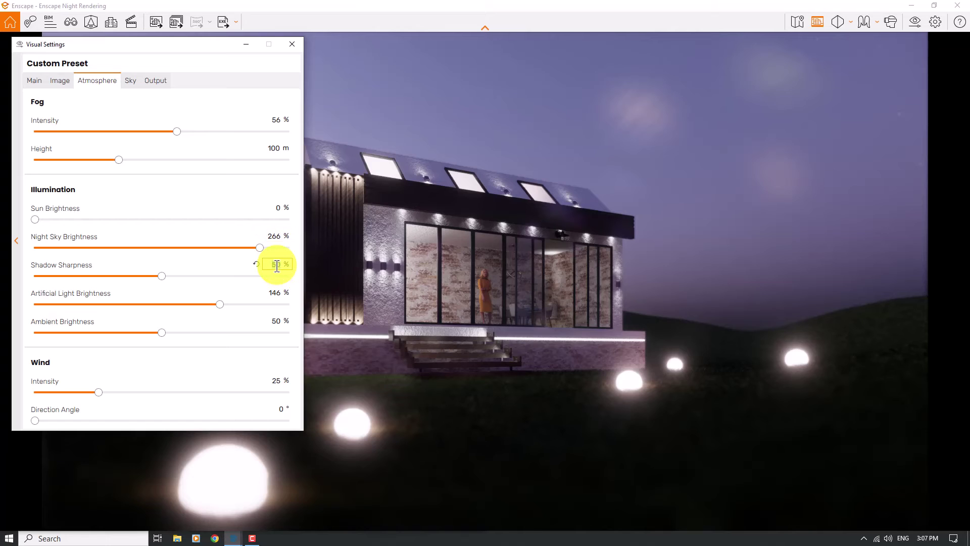
Step: Set shadow sharpness and wind intensity to 0%, and raise the ambient brightness to 88%
type("0")
key("Return")
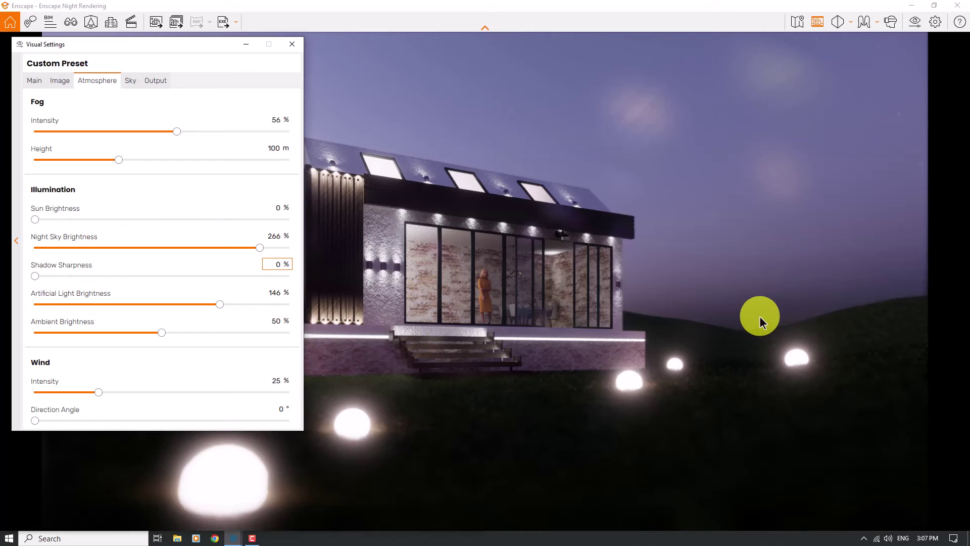
left_click(269, 296)
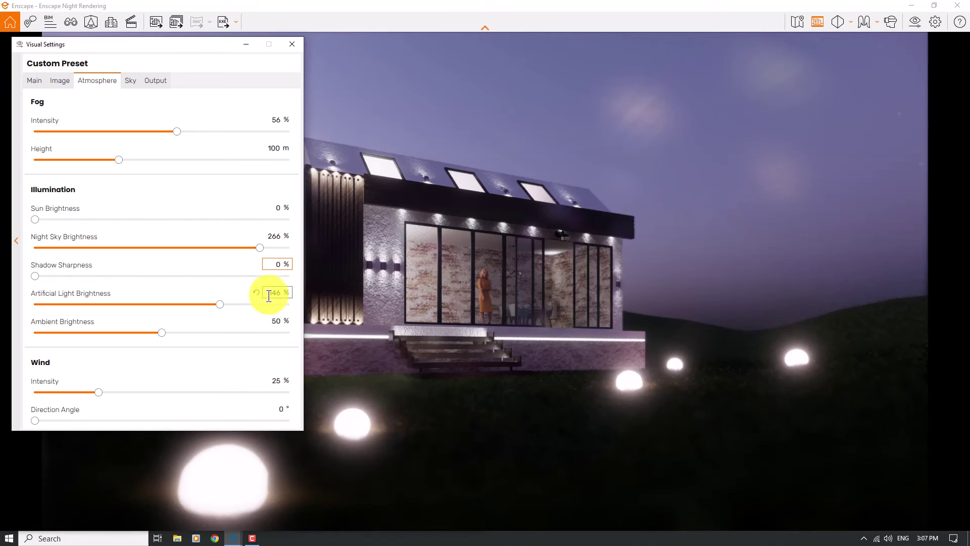
left_click(280, 321)
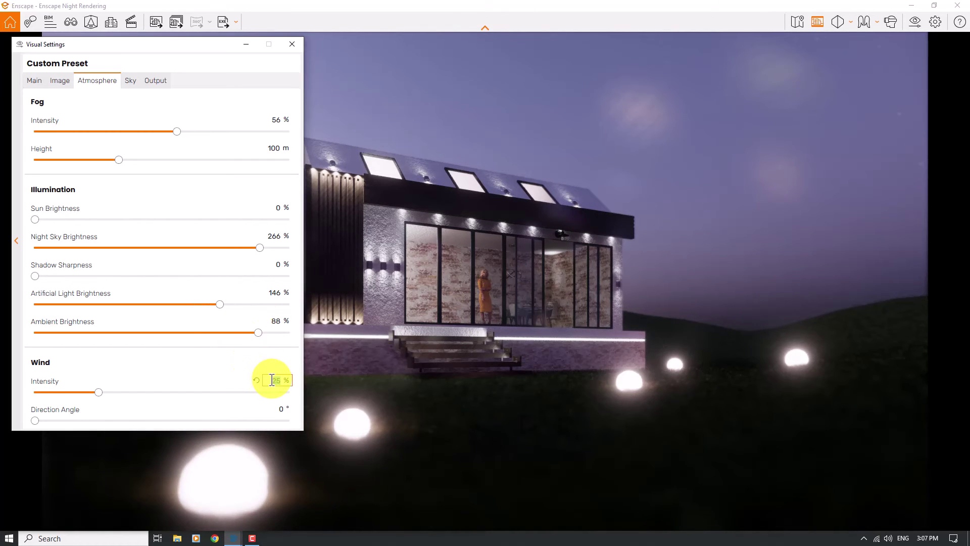
type("0")
key("Return")
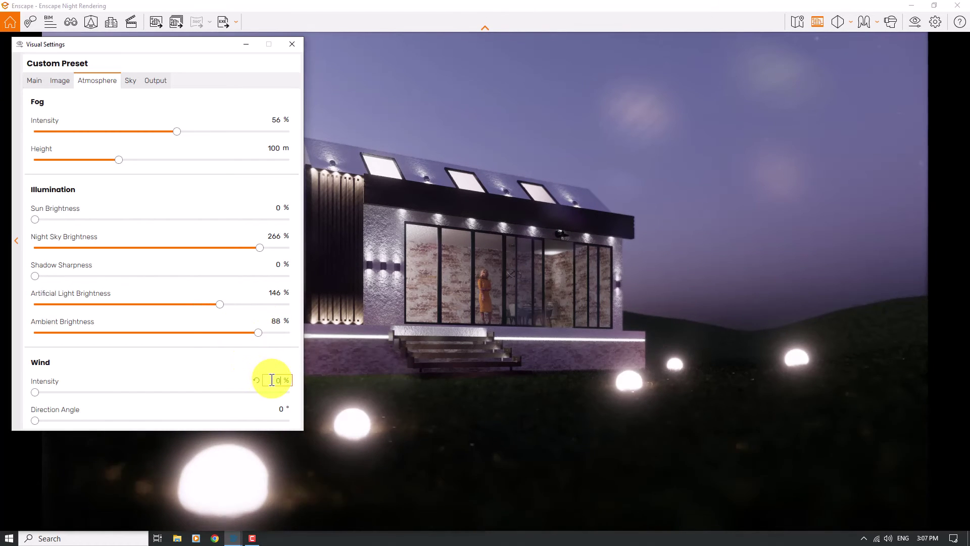
Step: Set the image color temperature to 6,000 K and the saturation to 102%, and close the visual settings
left_click(59, 81)
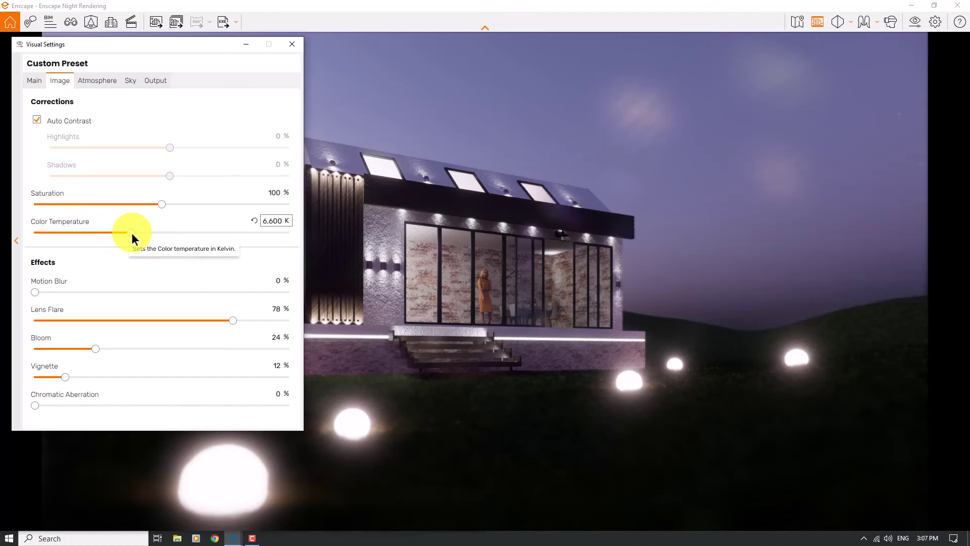
left_click_drag(132, 234, 116, 234)
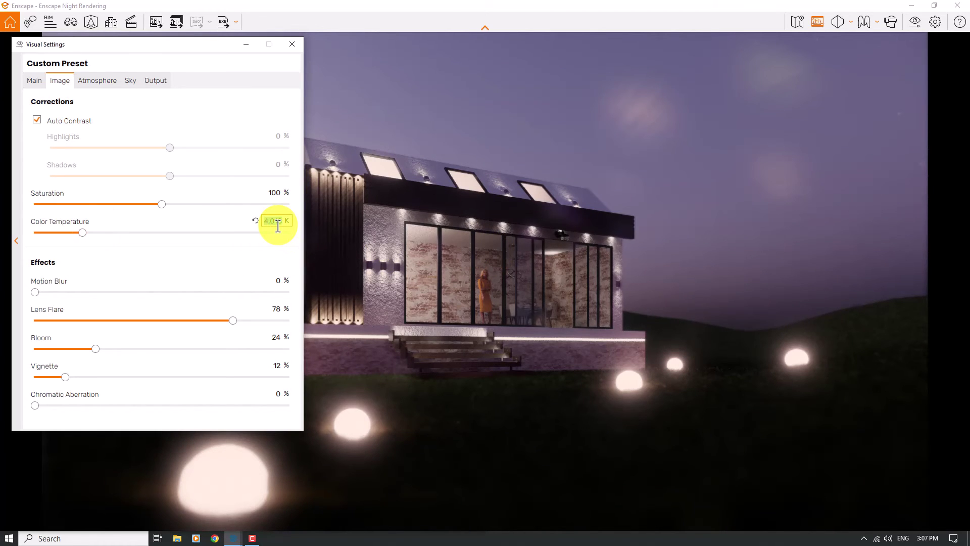
key("BackSpace")
type("6000")
key("Return")
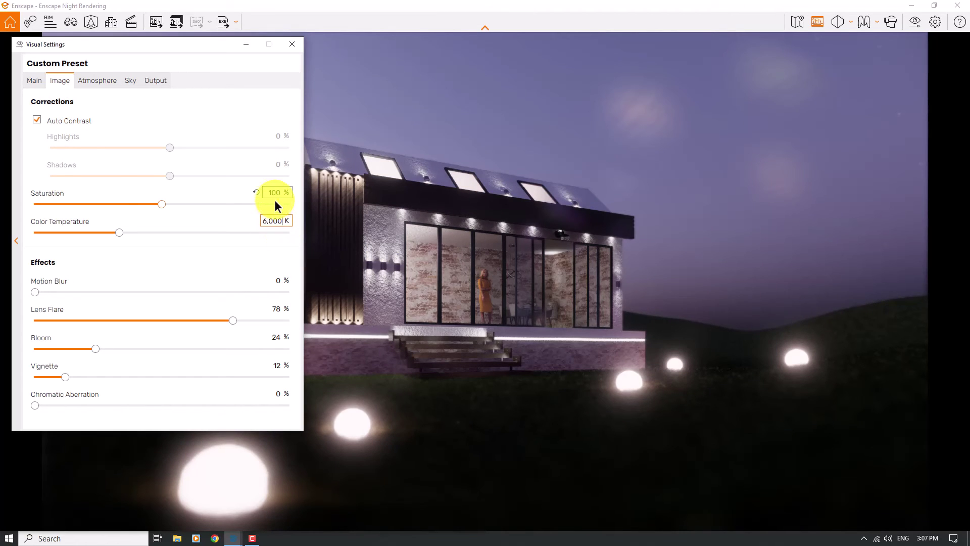
type("112")
key("Return")
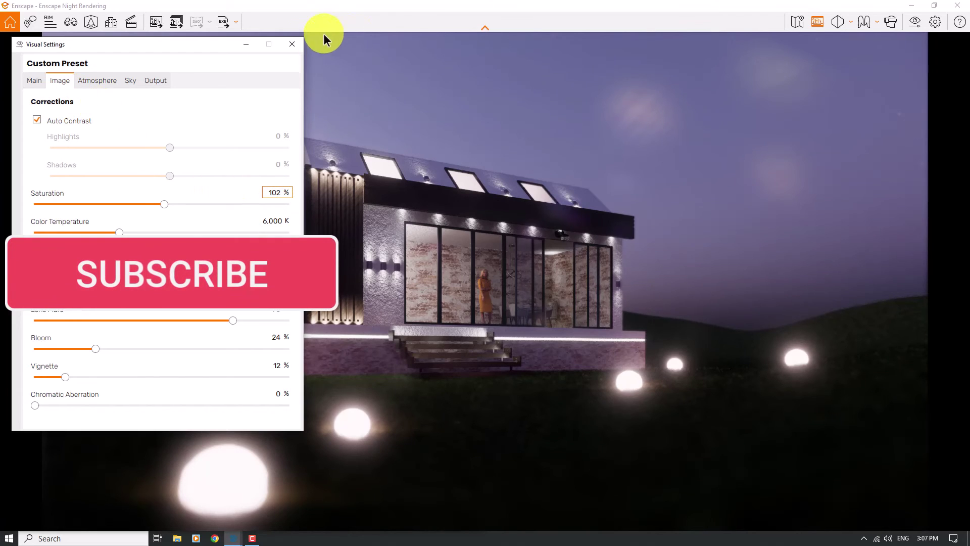
left_click(292, 43)
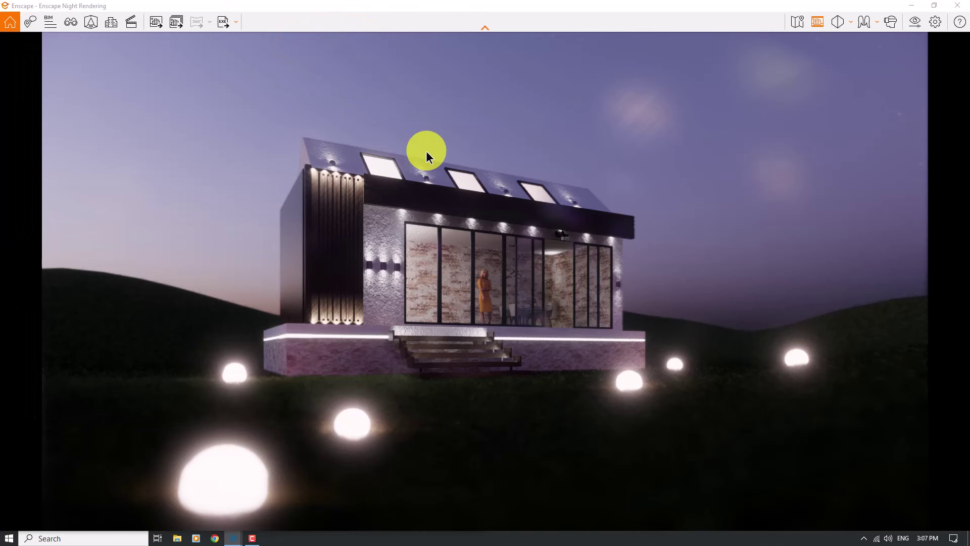
Step: Shift the time of day to a brighter twilight sky and set the style outlines to 8% in the visual settings
right_click_drag(426, 151, 427, 151, "shift")
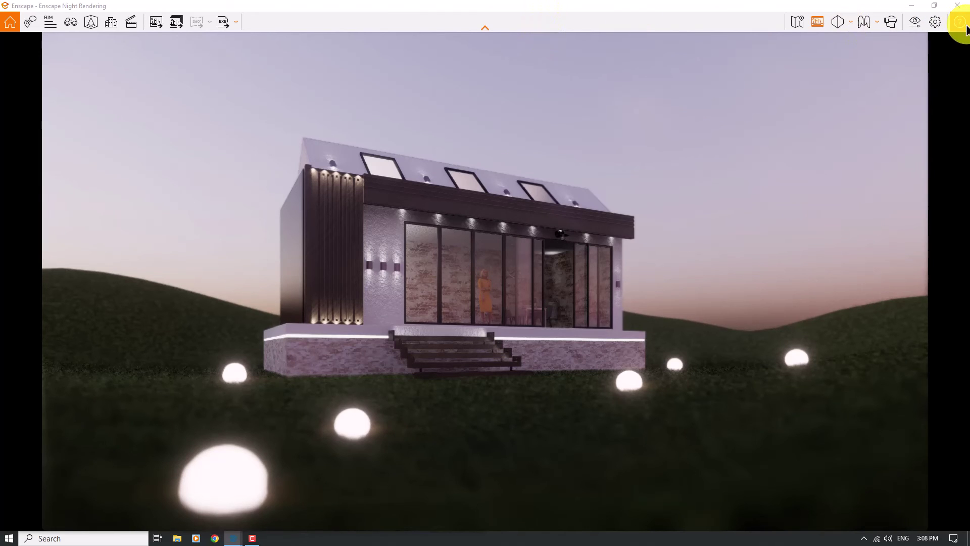
left_click(915, 22)
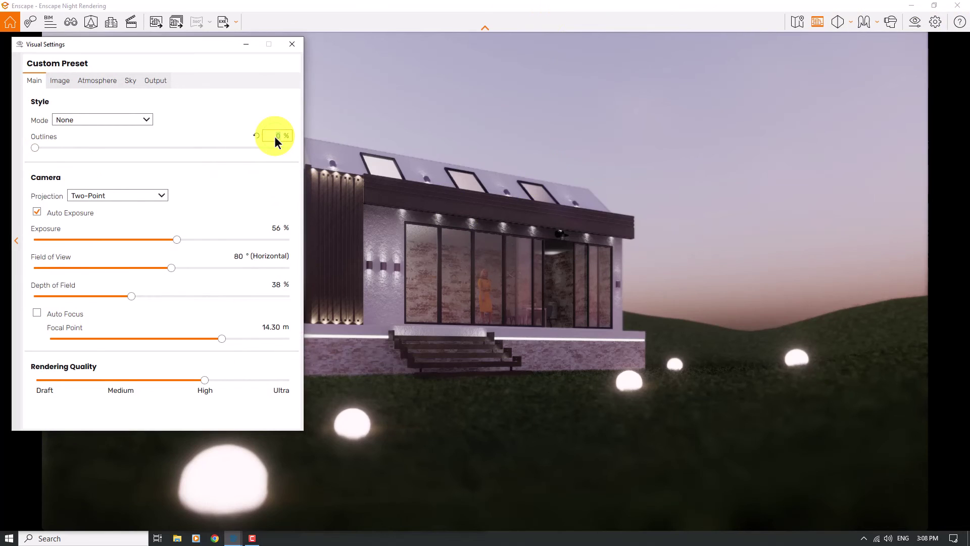
type("8")
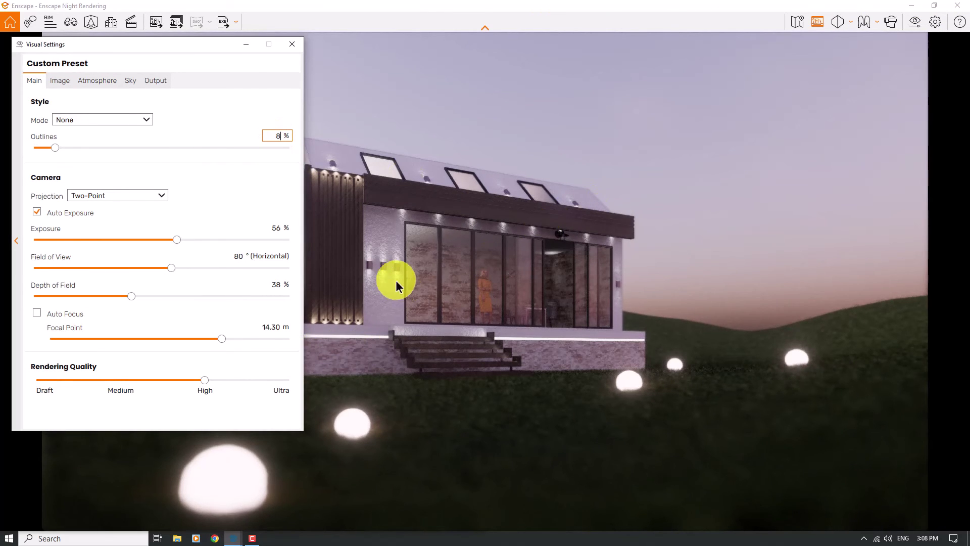
Step: Close the visual settings and place the restored render window beside the SketchUp model window
left_click(292, 44)
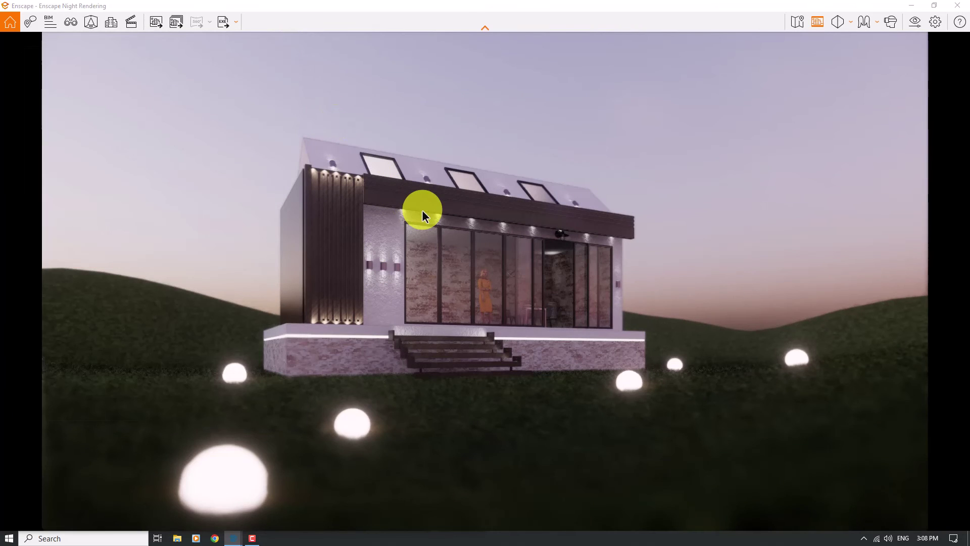
right_click_drag(423, 211, 422, 210, "shift")
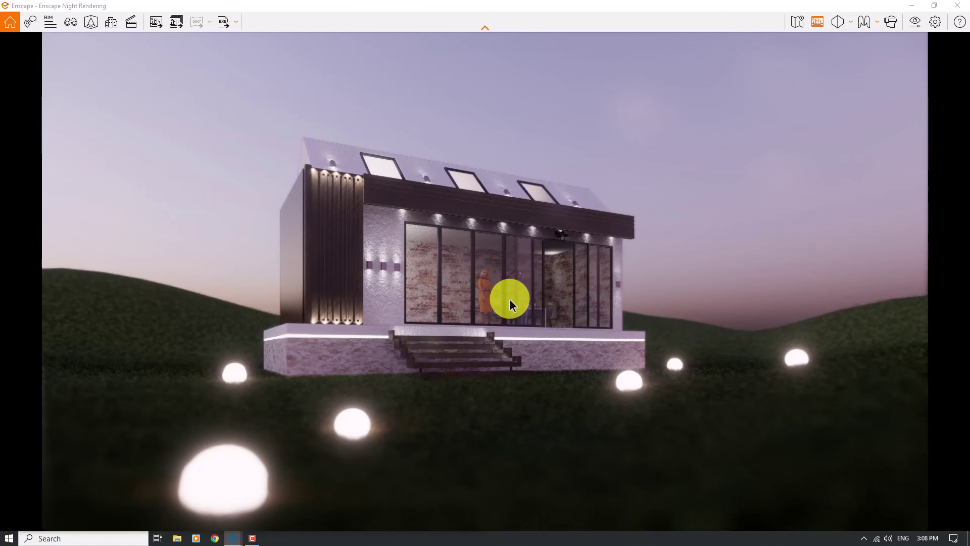
left_click_drag(638, 3, 969, 154)
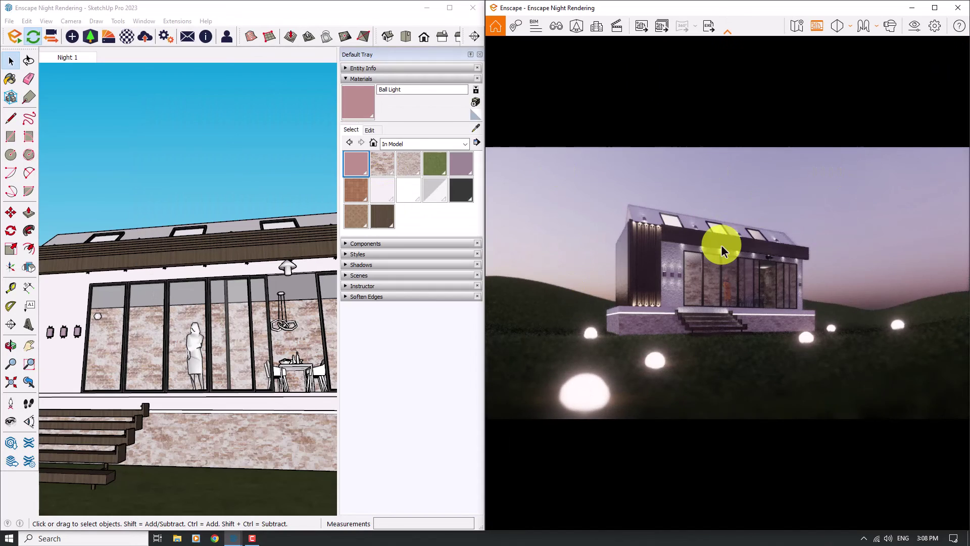
Step: Place the IES spot light from the eave just beneath the white wall lamp, about 0.50 m away
scroll(238, 325, "up", 5)
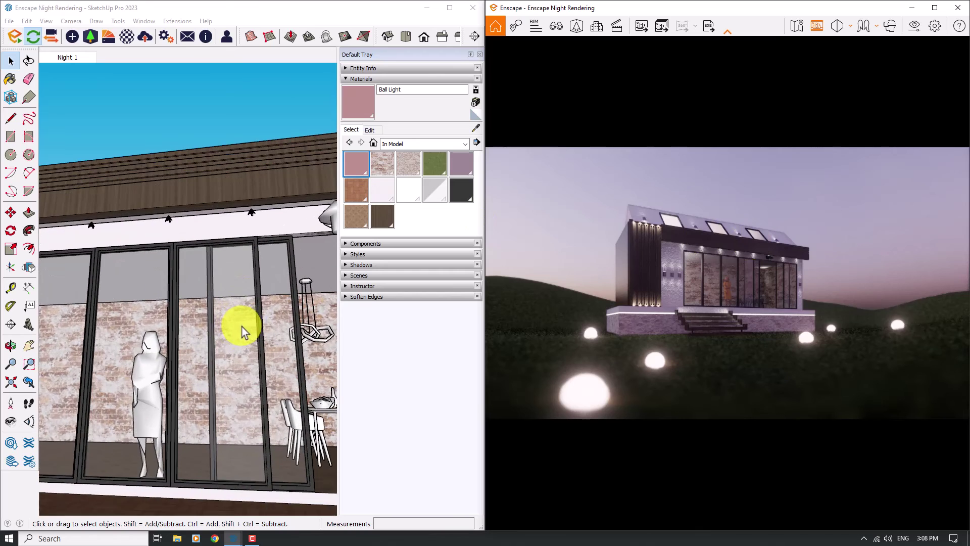
middle_click_drag(137, 357, 39, 374)
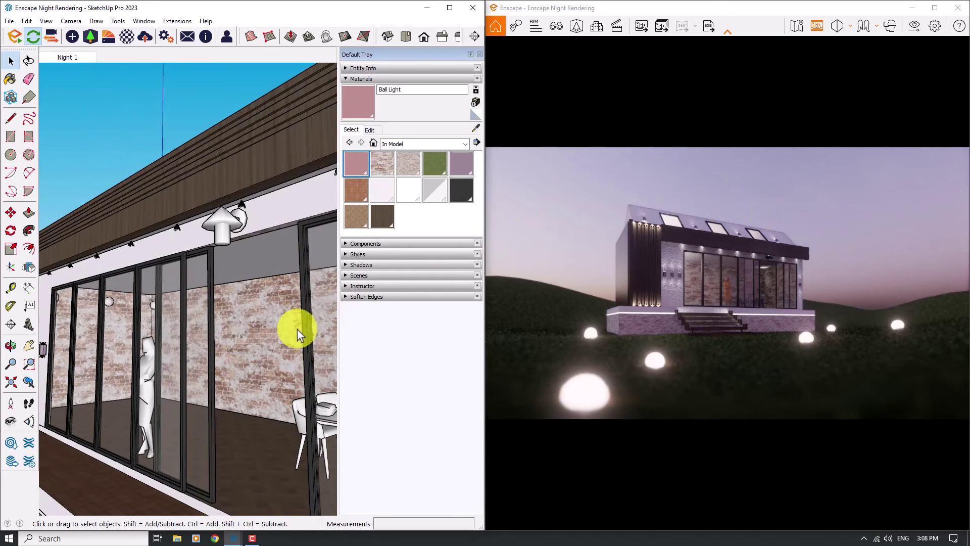
scroll(228, 324, "up", 1)
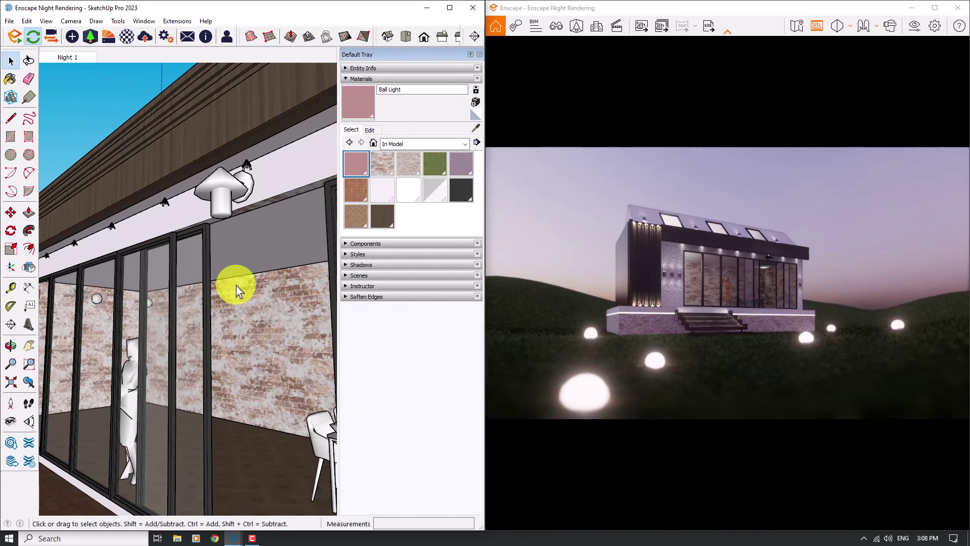
scroll(242, 163, "up", 5)
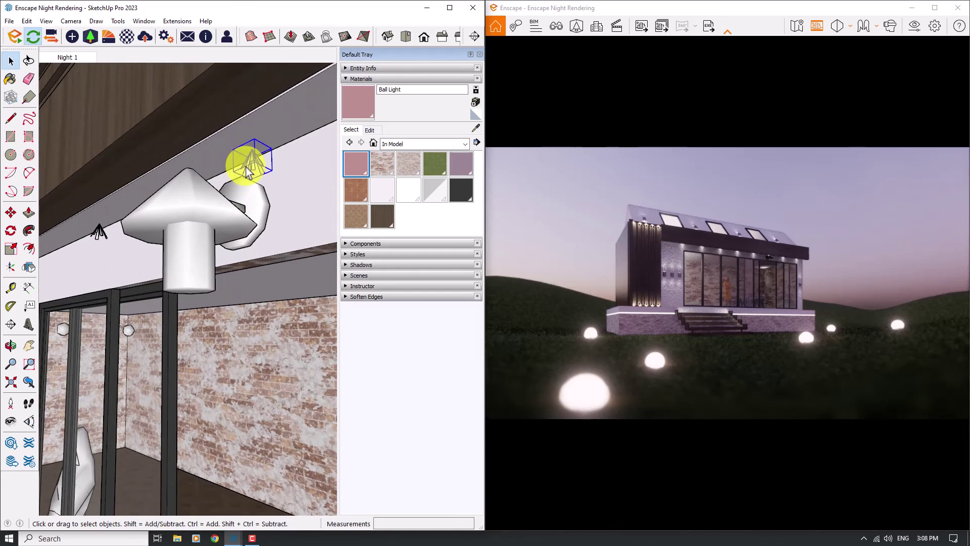
left_click(11, 213)
left_click(272, 149)
middle_click_drag(202, 297, 184, 123)
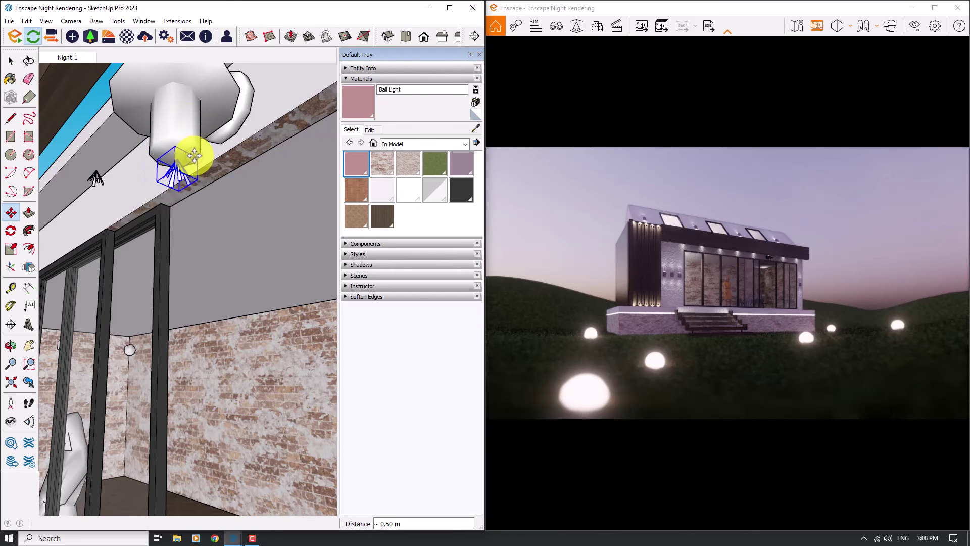
left_click(189, 166)
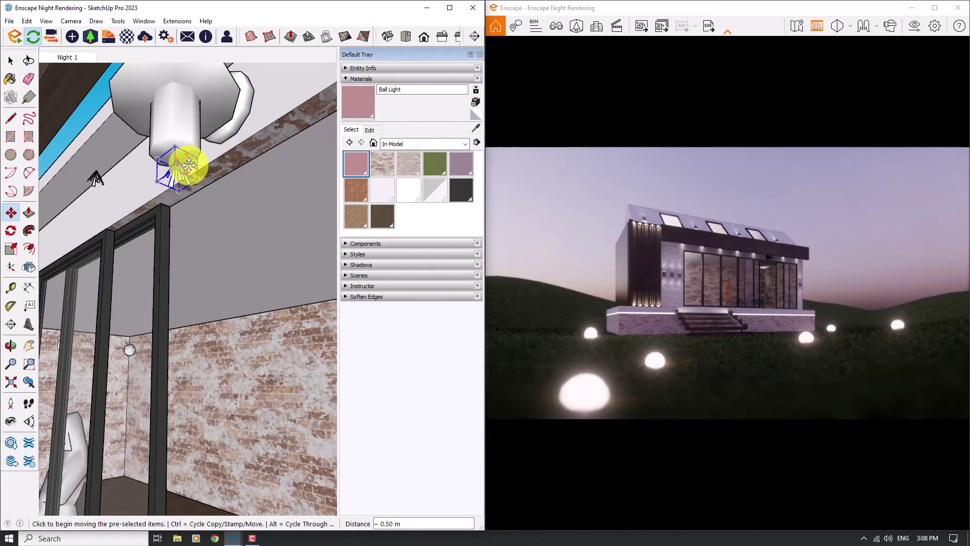
right_click(188, 166)
left_click(228, 237)
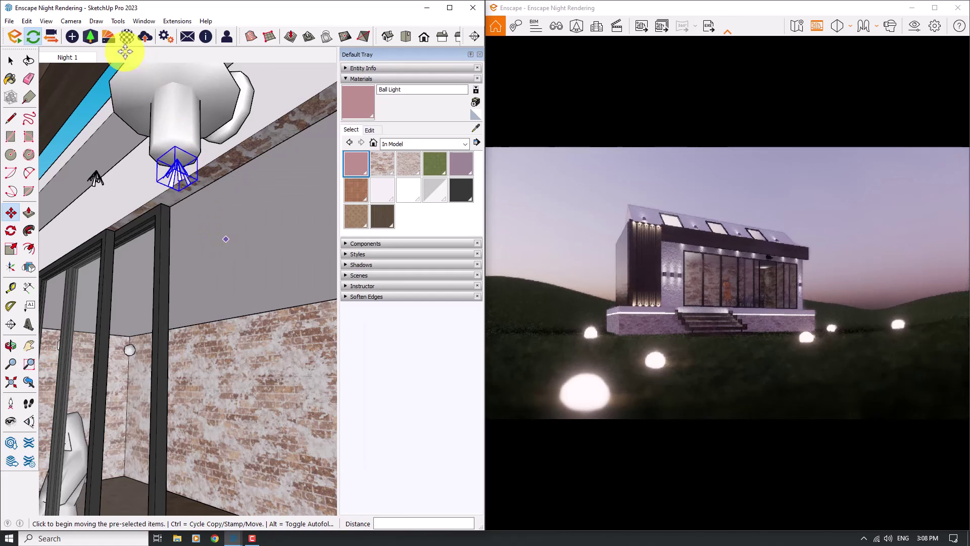
Step: Set the luminous intensity of the IES light under the wall lamp to 144 cd
left_click(71, 38)
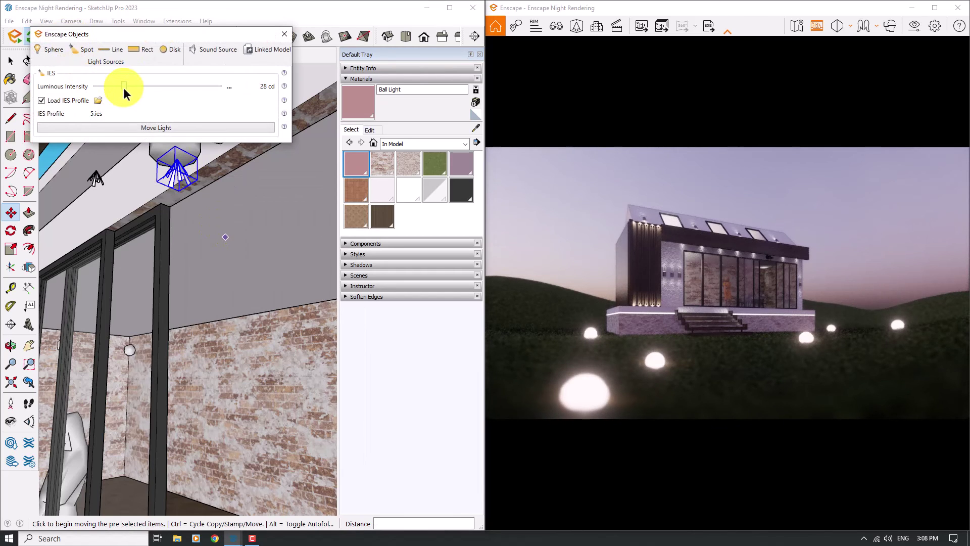
left_click(229, 88)
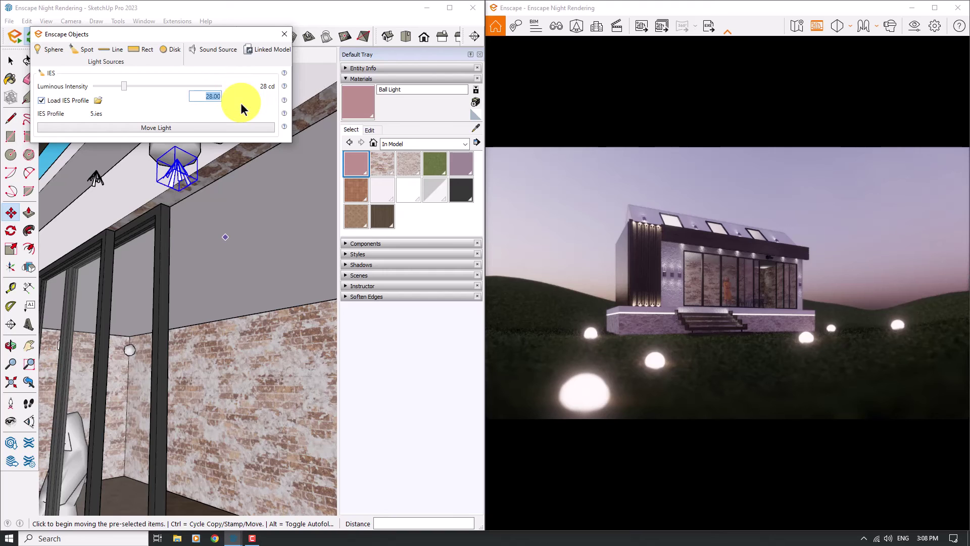
type("144")
key("Return")
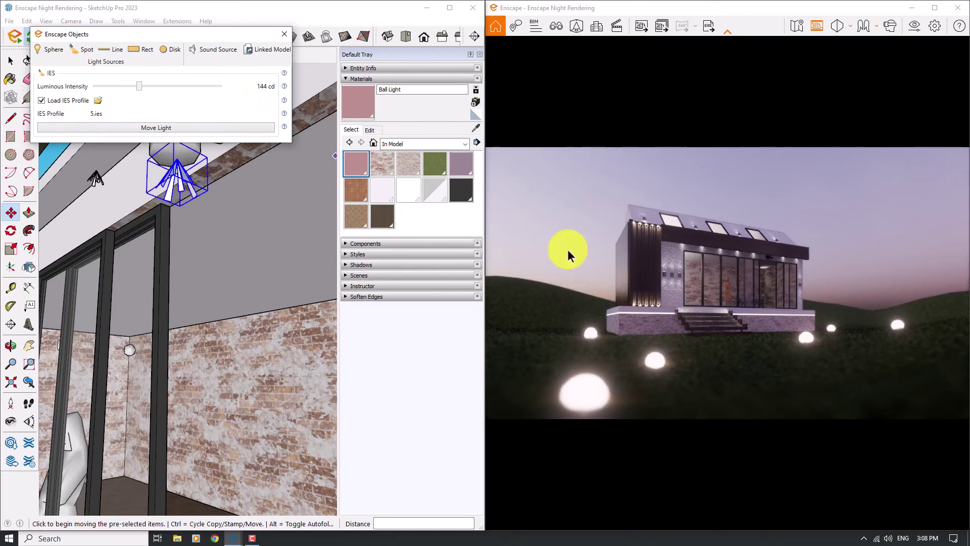
left_click(284, 34)
Step: Shift the IES light about 0.03 m to centre it under the wall lamp's lower end
scroll(179, 151, "up", 5)
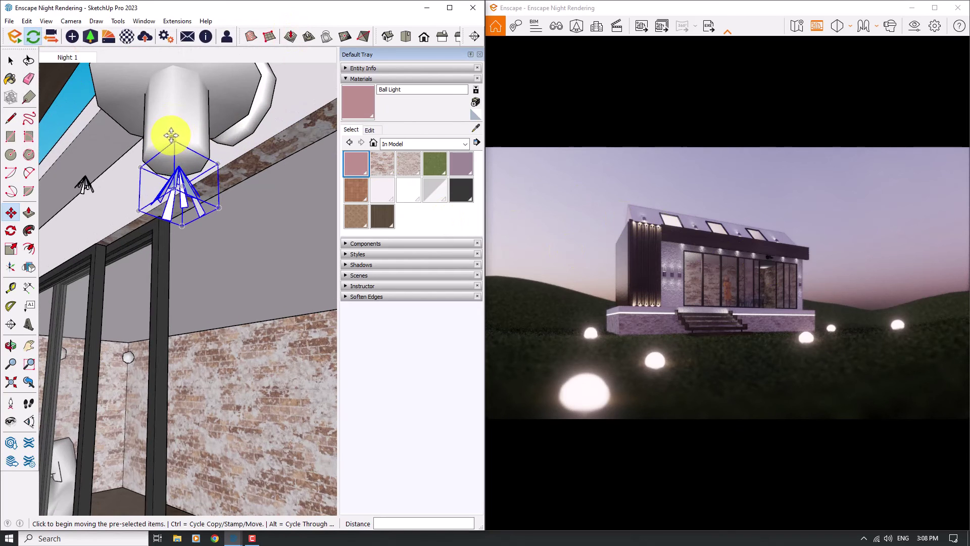
left_click(183, 150)
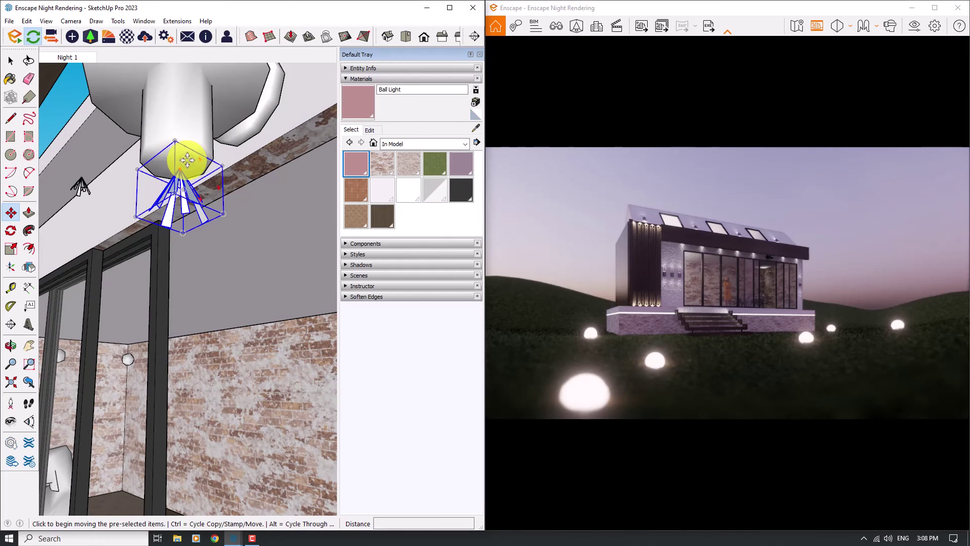
left_click(177, 151)
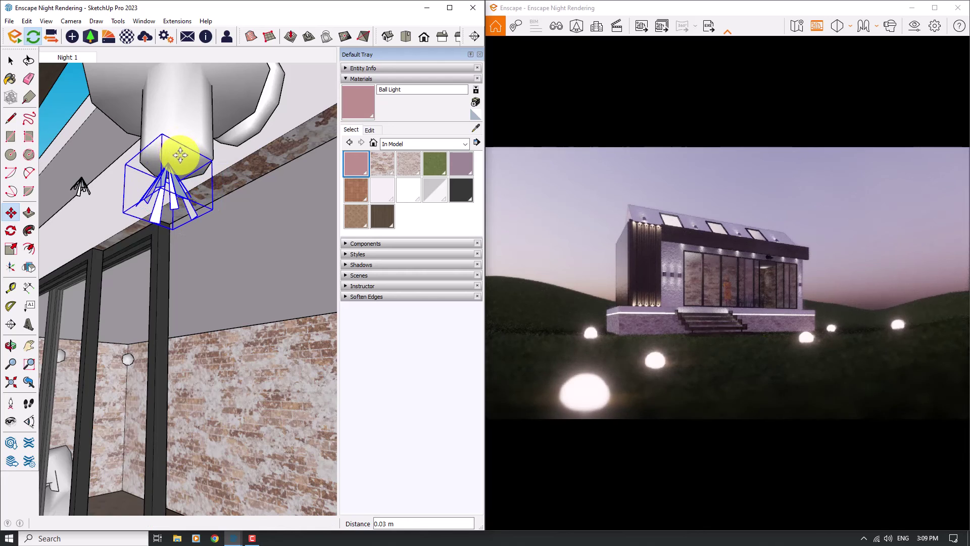
scroll(180, 156, "down", 1)
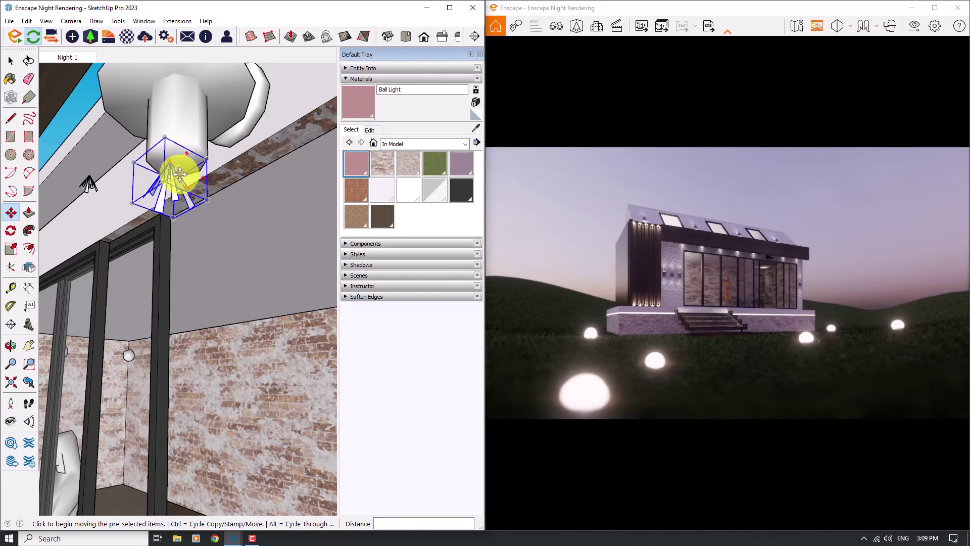
Step: Set the luminous intensity of the wall lamp's IES light to 16,000 cd and close the Enscape objects window
left_click(72, 37)
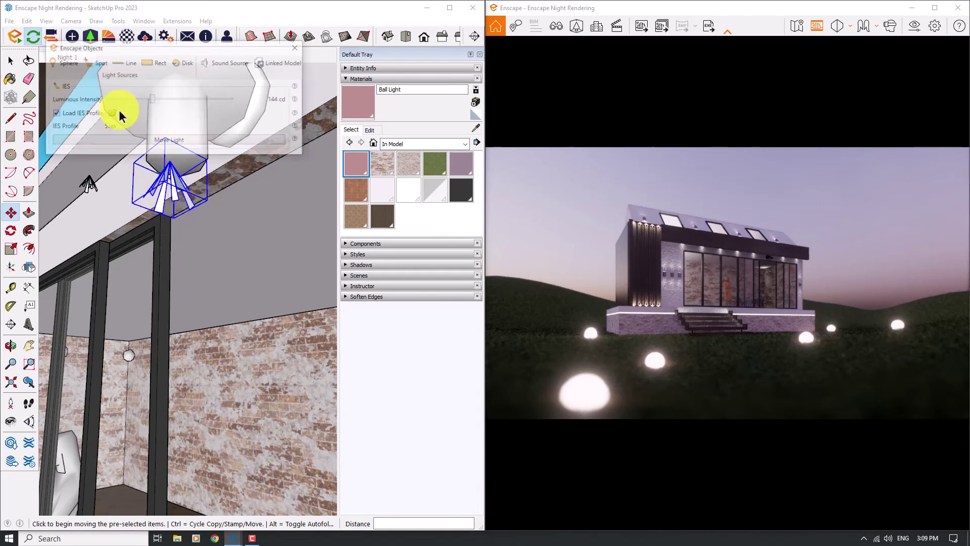
left_click_drag(153, 99, 202, 99)
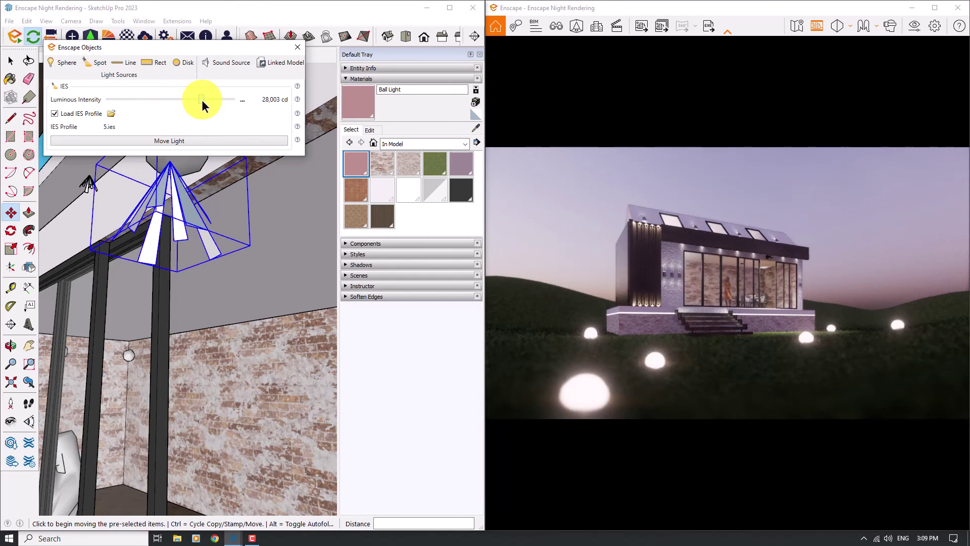
left_click(242, 101)
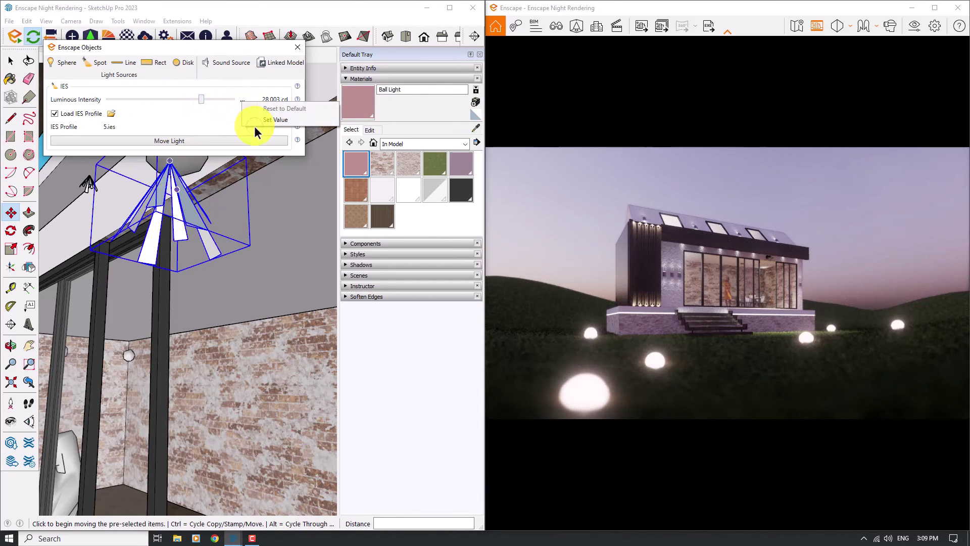
left_click(255, 120)
type("16")
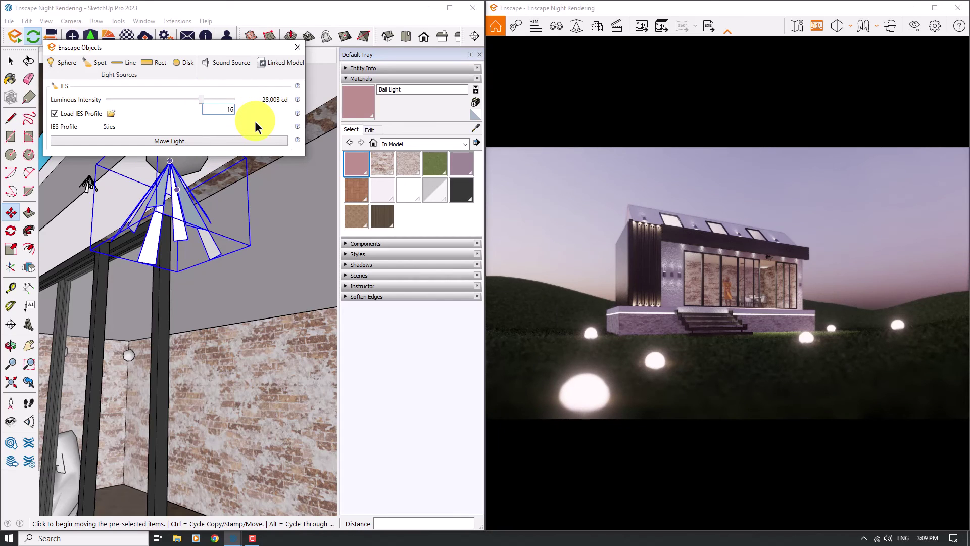
type(",000")
key("Return")
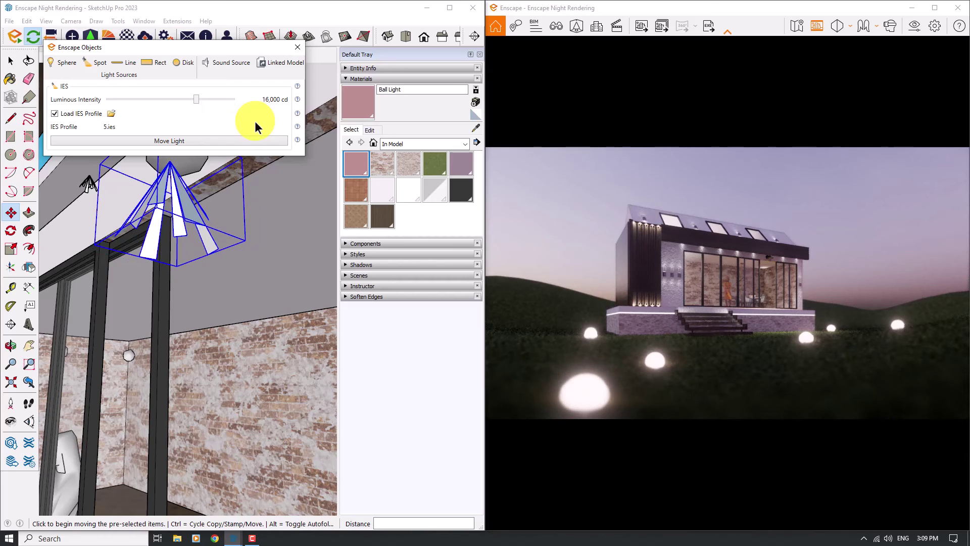
left_click(298, 47)
Step: Fine-tune the IES light's position by about 0.02 m so its tip sits at the lamp's centre
scroll(186, 162, "up", 5)
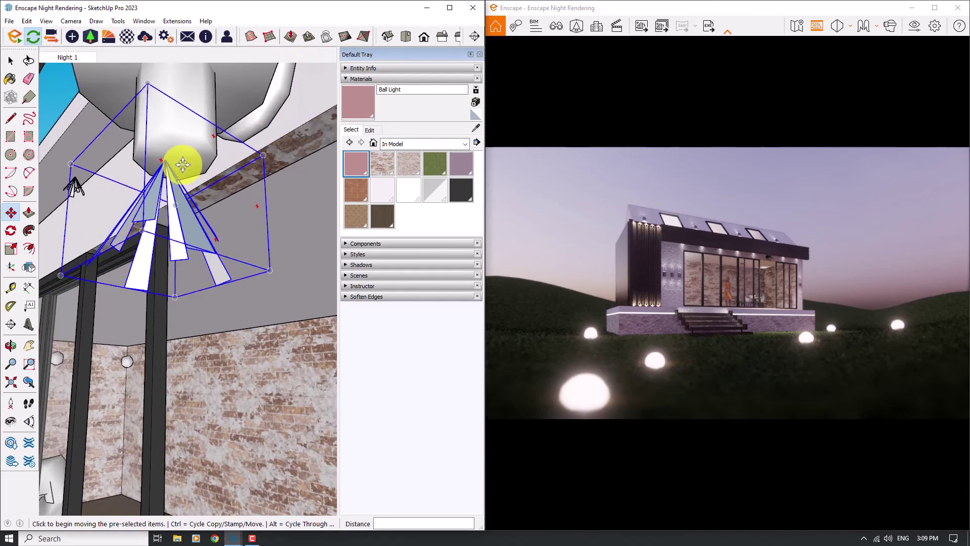
scroll(160, 160, "up", 2)
left_click(159, 160)
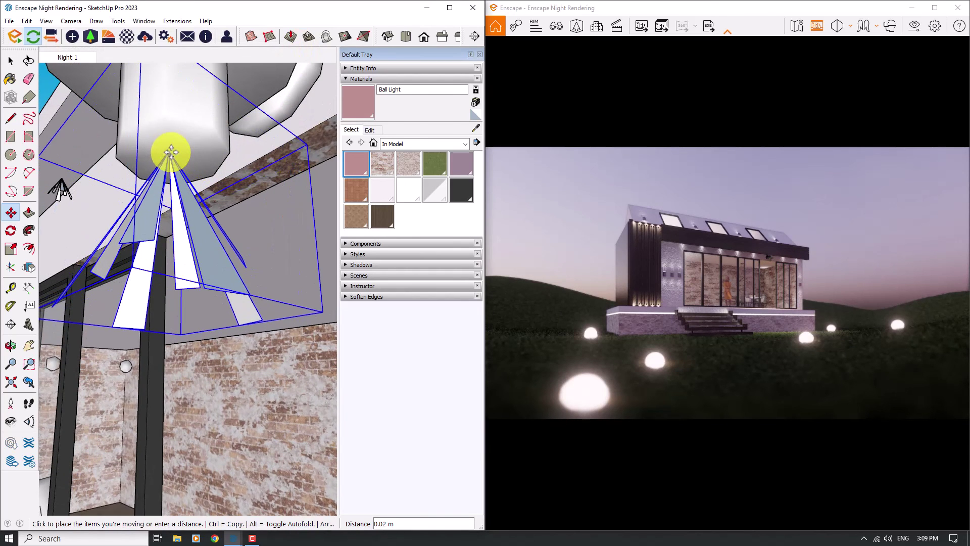
scroll(172, 161, "up", 3)
left_click(175, 158)
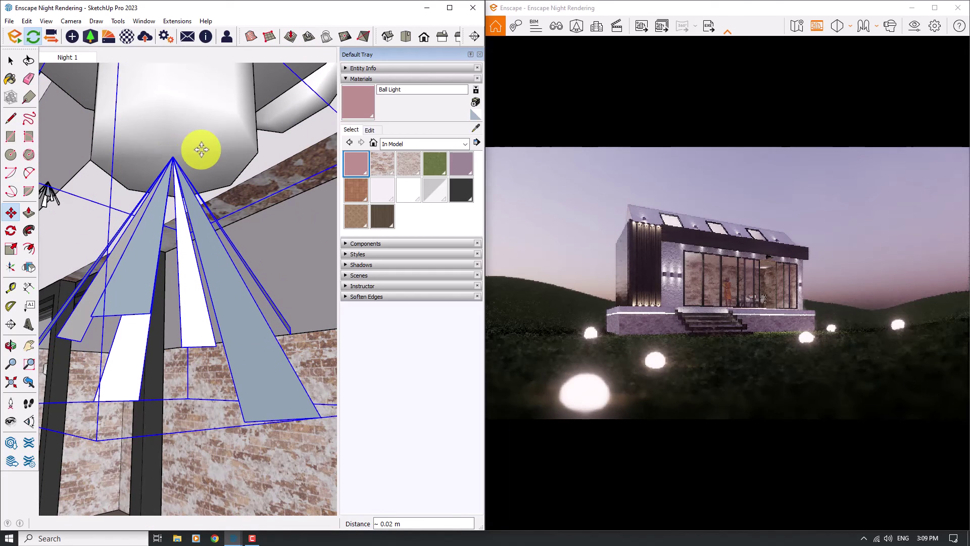
scroll(203, 153, "down", 1)
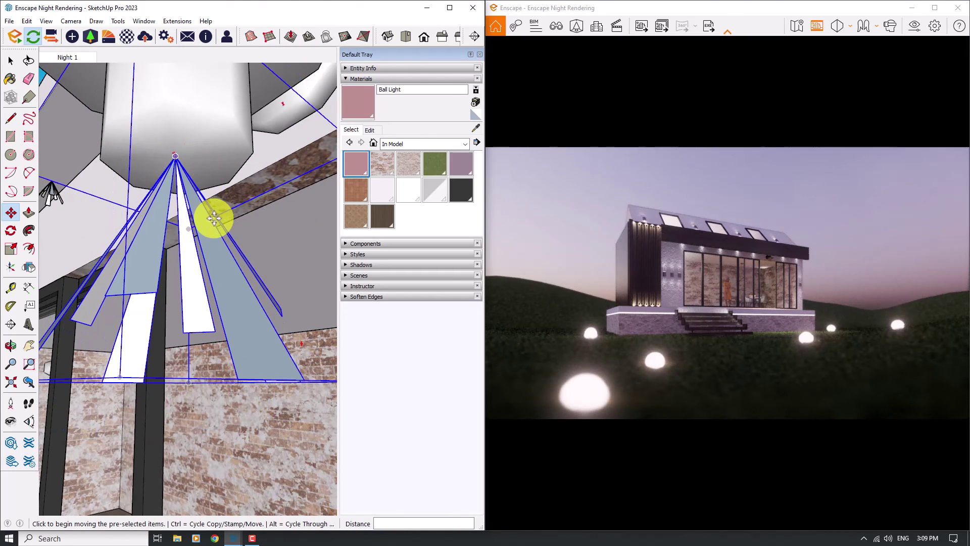
scroll(212, 214, "down", 3)
Step: Paint the wall lamp's IES light with the Ball Light material and deselect it
left_click(358, 101)
left_click(225, 237)
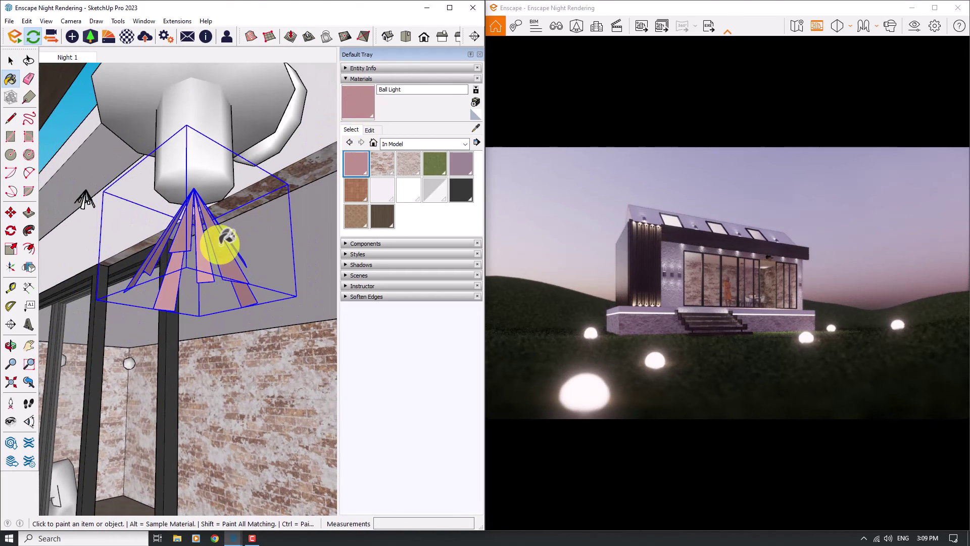
key("space")
key("ctrl+t")
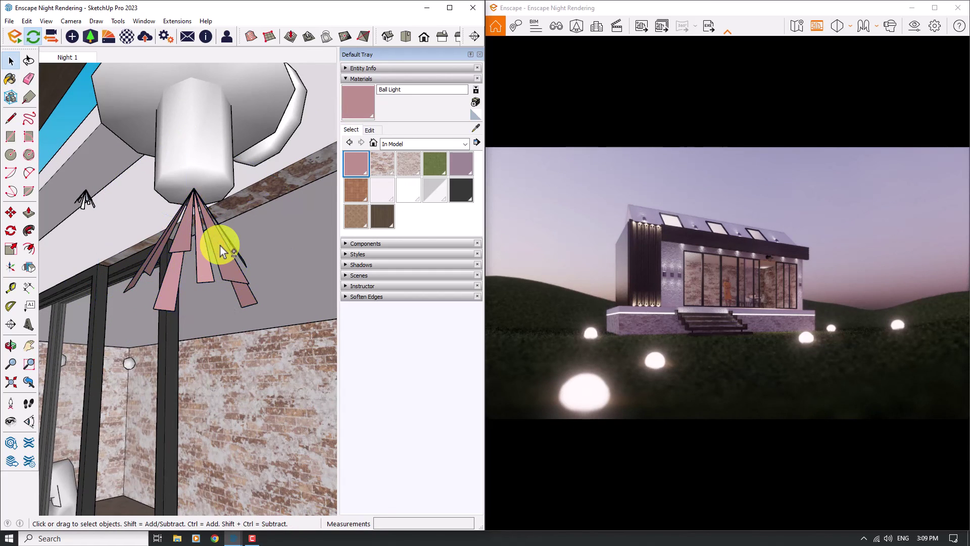
Step: Restore the saved scene Night 1 and maximize the Enscape render window
scroll(220, 248, "down", 5)
middle_click_drag(221, 247, 372, 375)
scroll(244, 269, "down", 6)
scroll(244, 268, "down", 3)
mouse_move(245, 268)
middle_mouse_down()
mouse_move(340, 252)
mouse_move(185, 121)
middle_mouse_up()
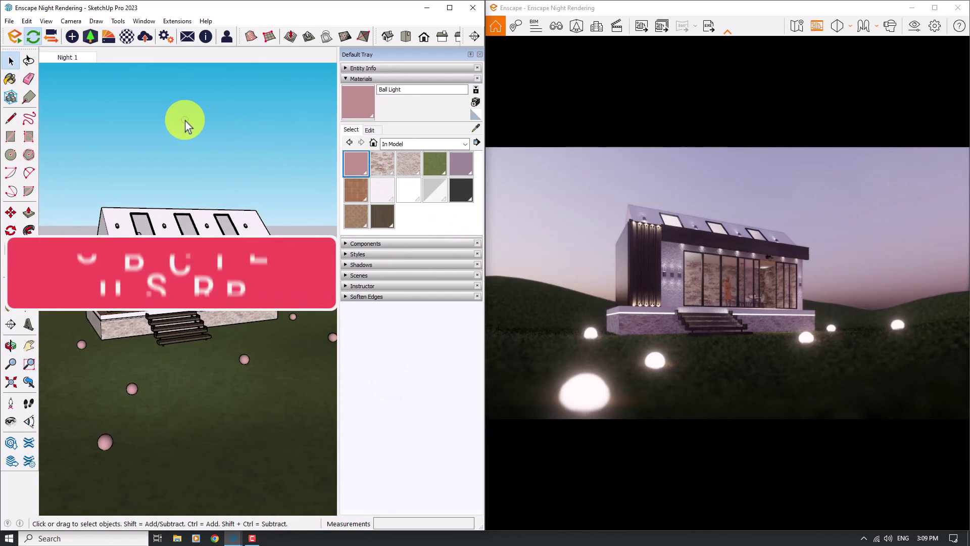
left_click(66, 57)
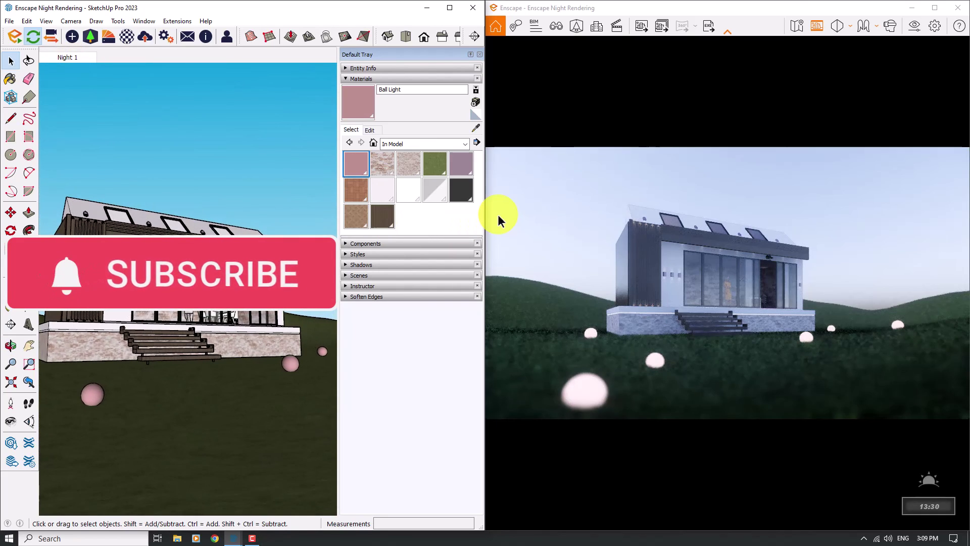
left_click(934, 8)
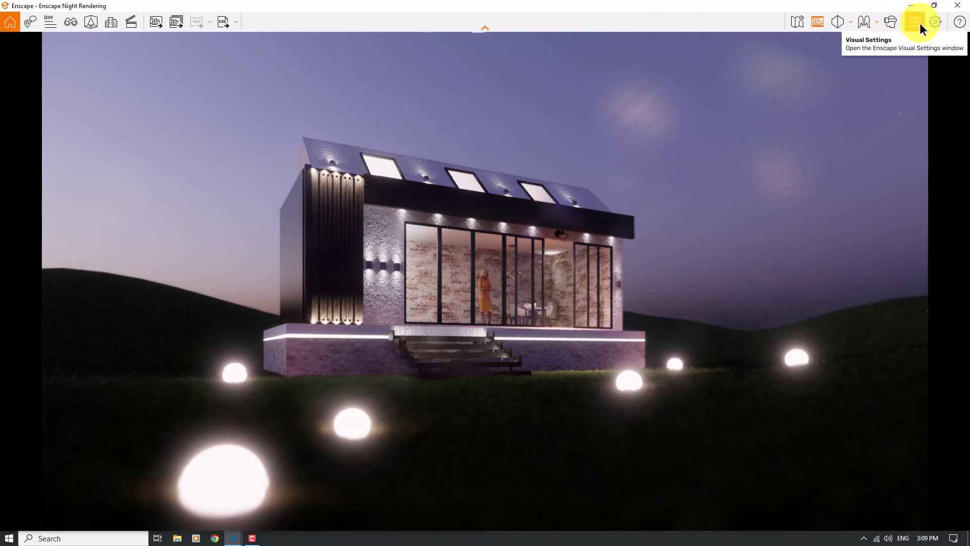
Step: Set the camera exposure to 64% and the rendering quality to Ultra, and close the visual settings
left_click(920, 23)
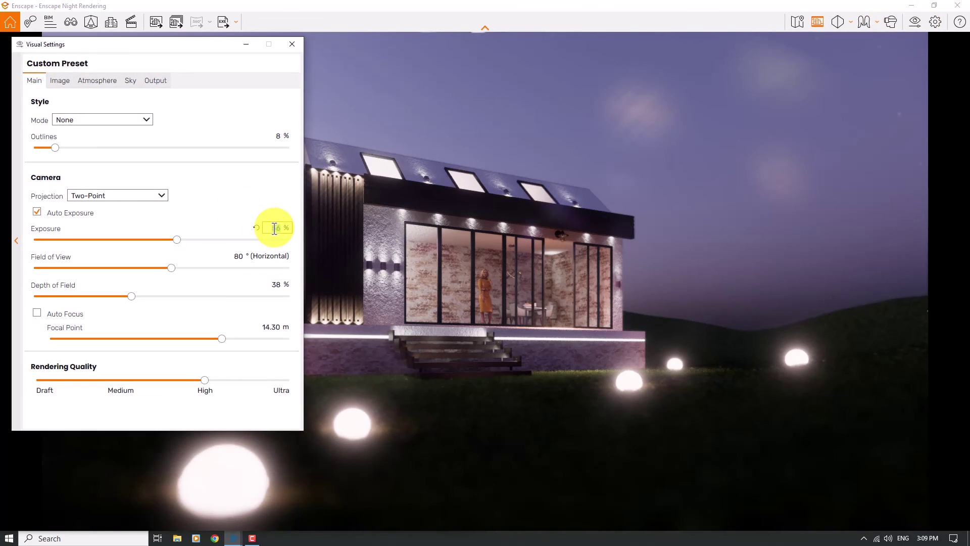
type("64")
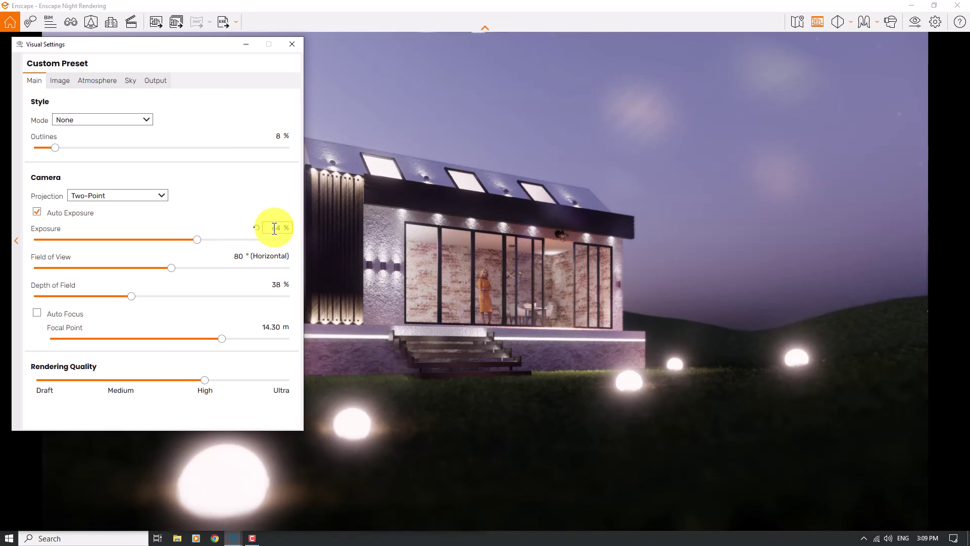
left_click_drag(208, 379, 277, 379)
left_click(292, 44)
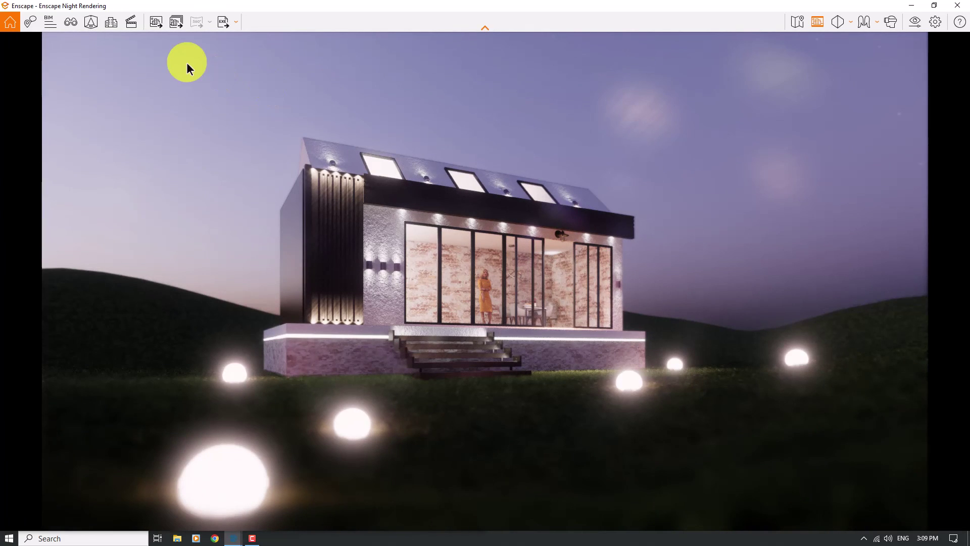
Step: Render the current view and save it to the Desktop as a JPEG image under the suggested file name
left_click(157, 29)
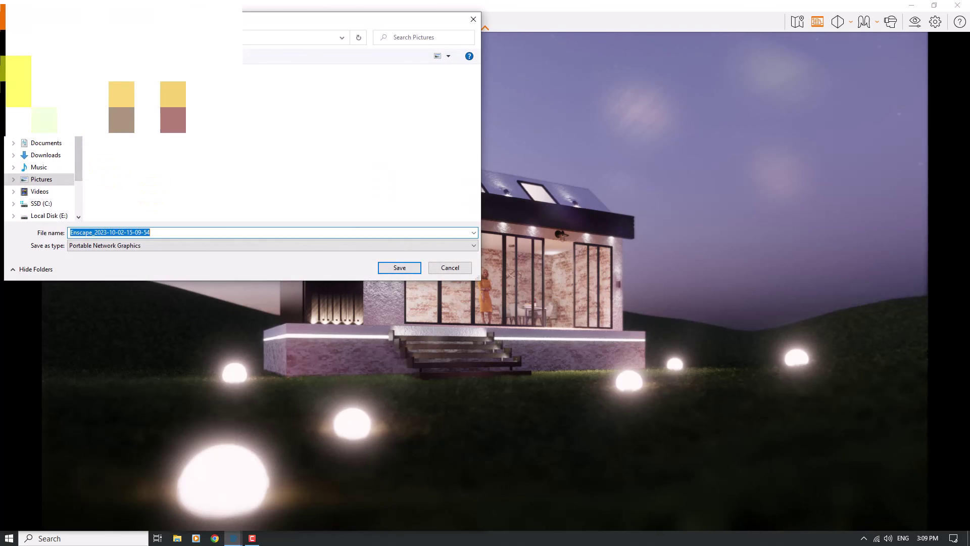
left_click(10, 82)
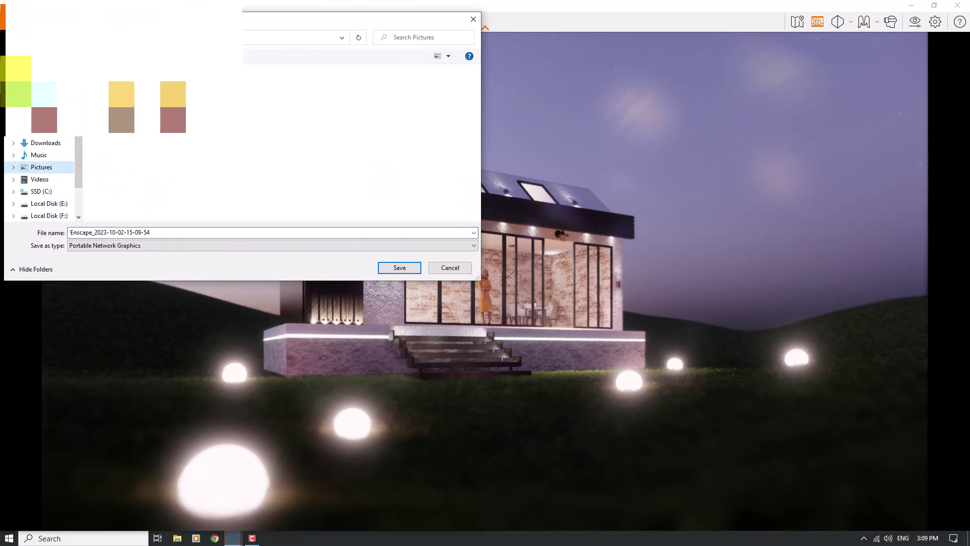
left_click(56, 144)
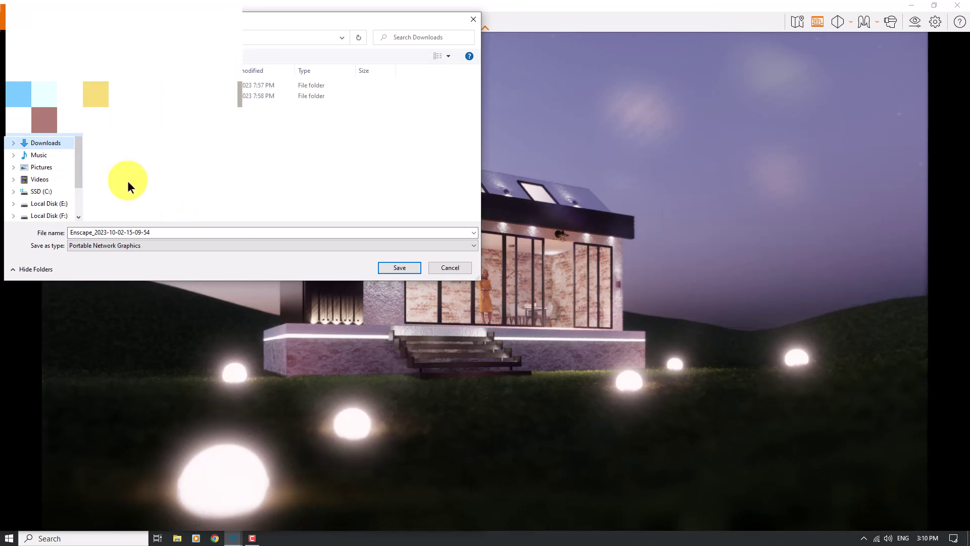
double_click(162, 234)
left_click(196, 246)
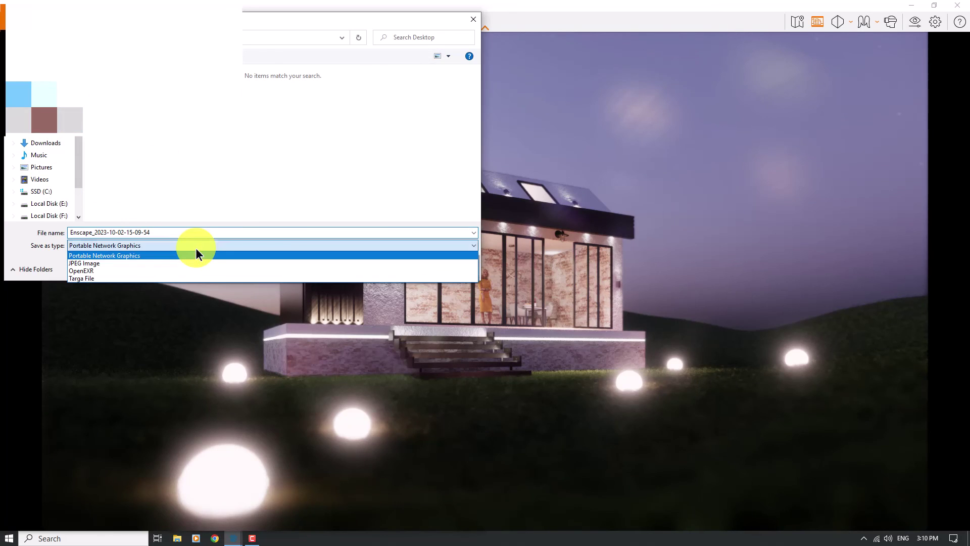
left_click(184, 263)
left_click(412, 267)
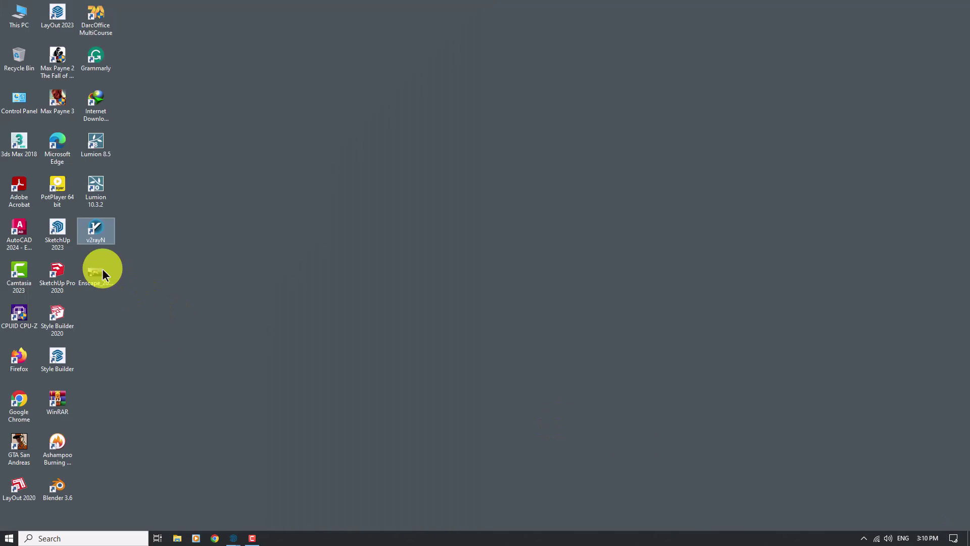
Step: Open the saved JPEG rendering in the image viewer to inspect the result
left_click(101, 268)
double_click(102, 268)
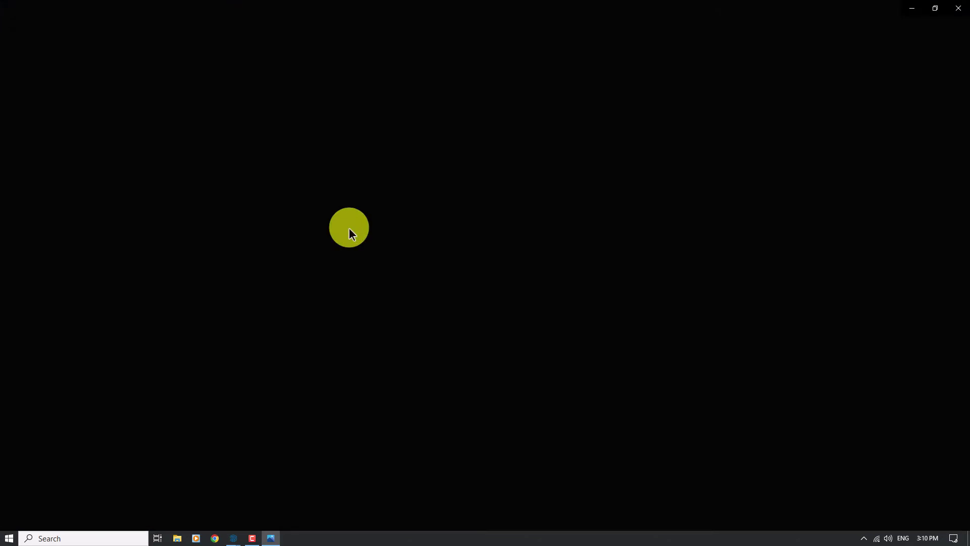